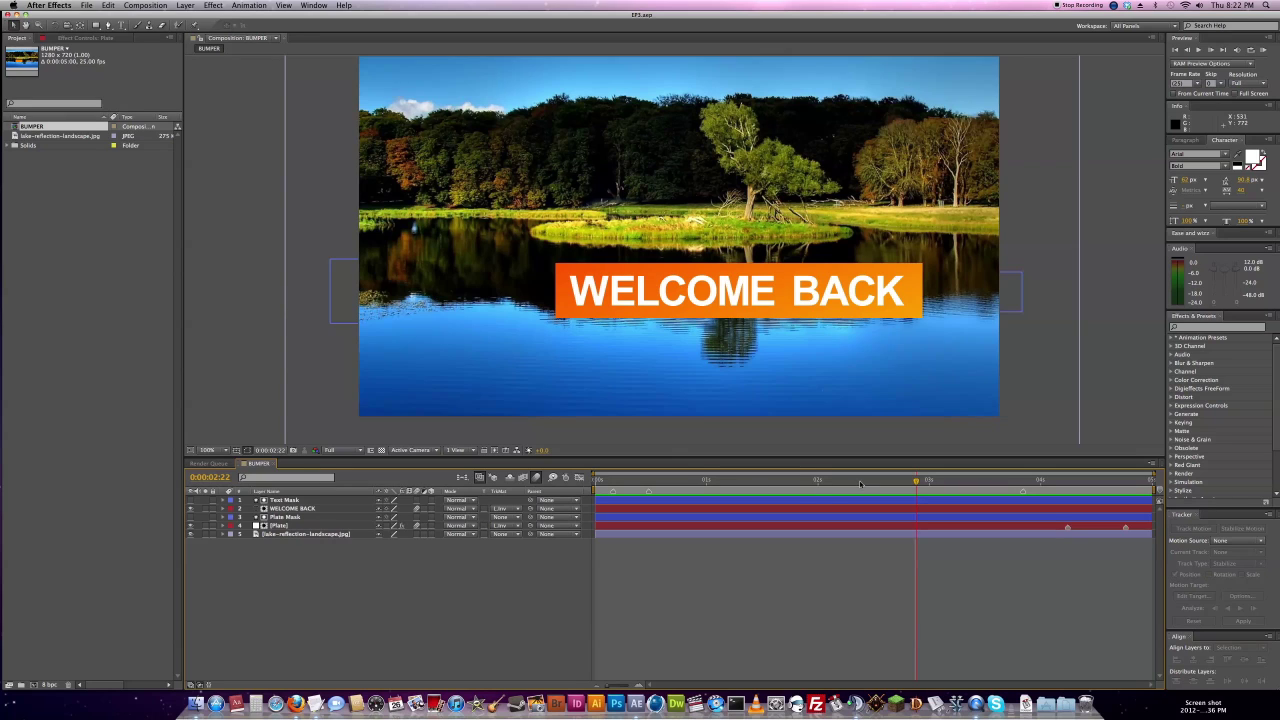
pyautogui.moveTo(860, 485); pyautogui.dragTo(769, 487)
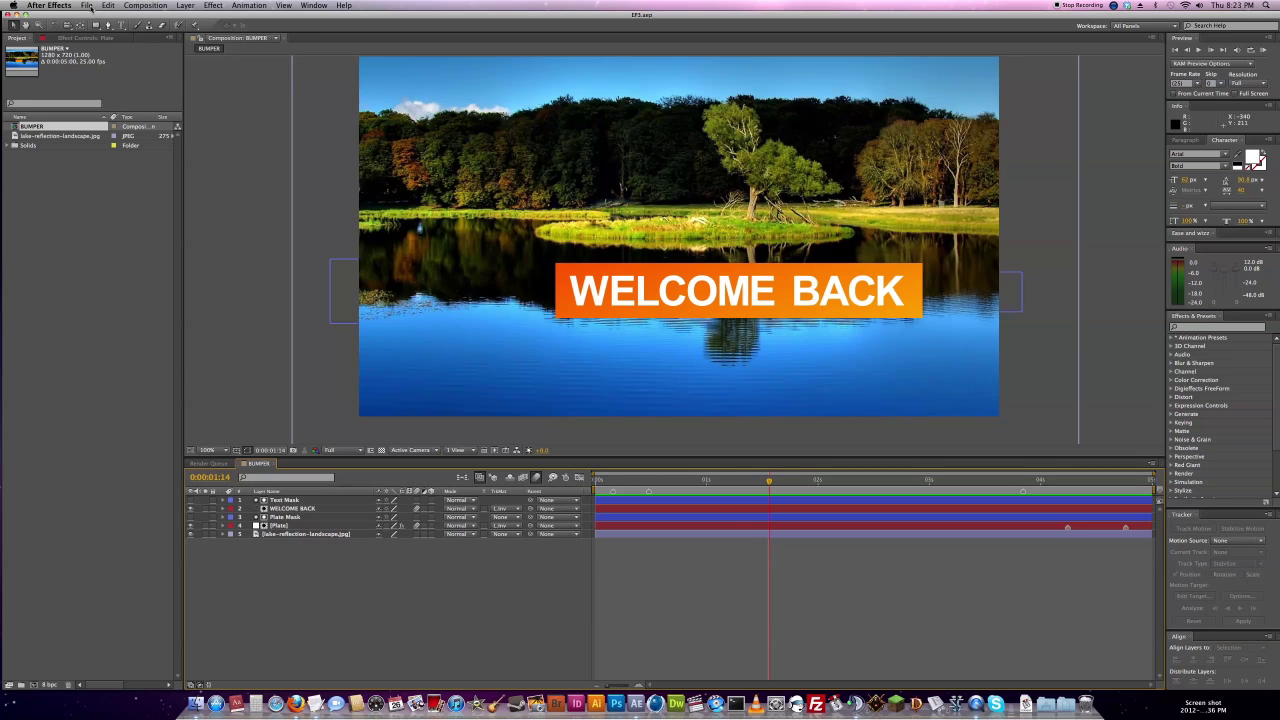
# Start a new project and create a 1280 × 720 composition at 25 fps with a five-second duration.
pyautogui.click(87, 6)
pyautogui.moveTo(150, 15)
pyautogui.click(245, 20)
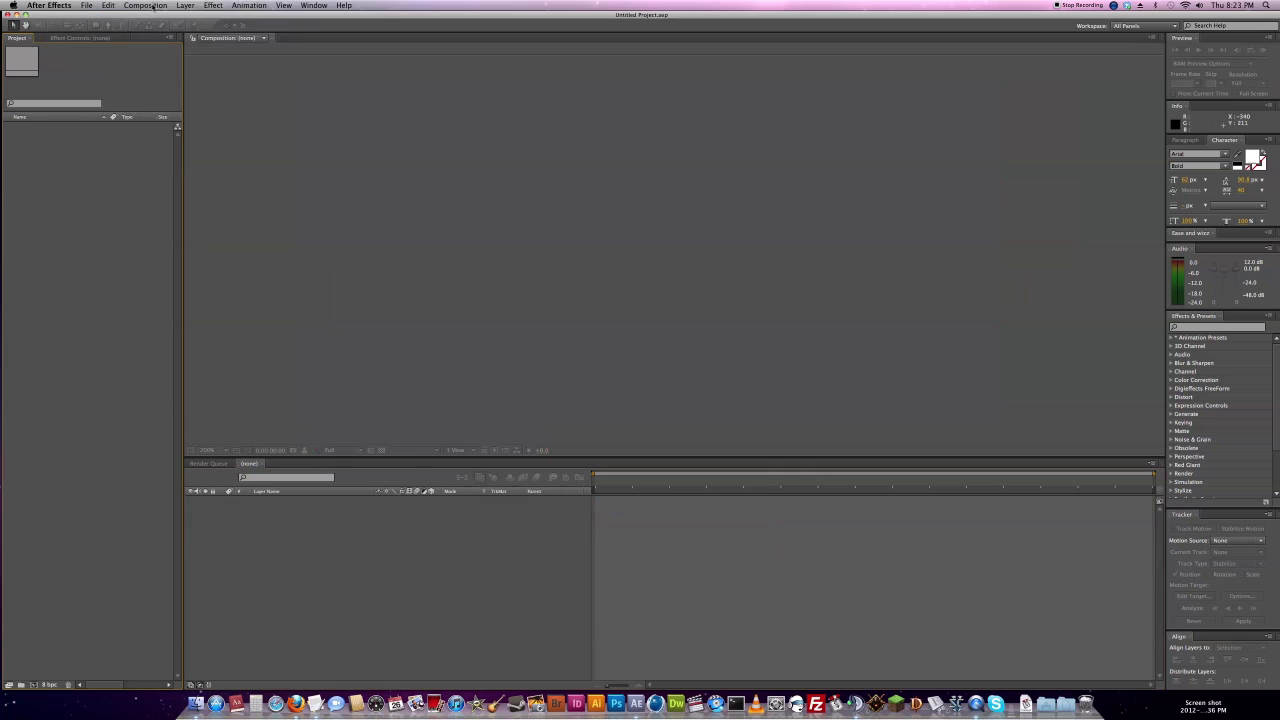
pyautogui.click(152, 6)
pyautogui.click(156, 20)
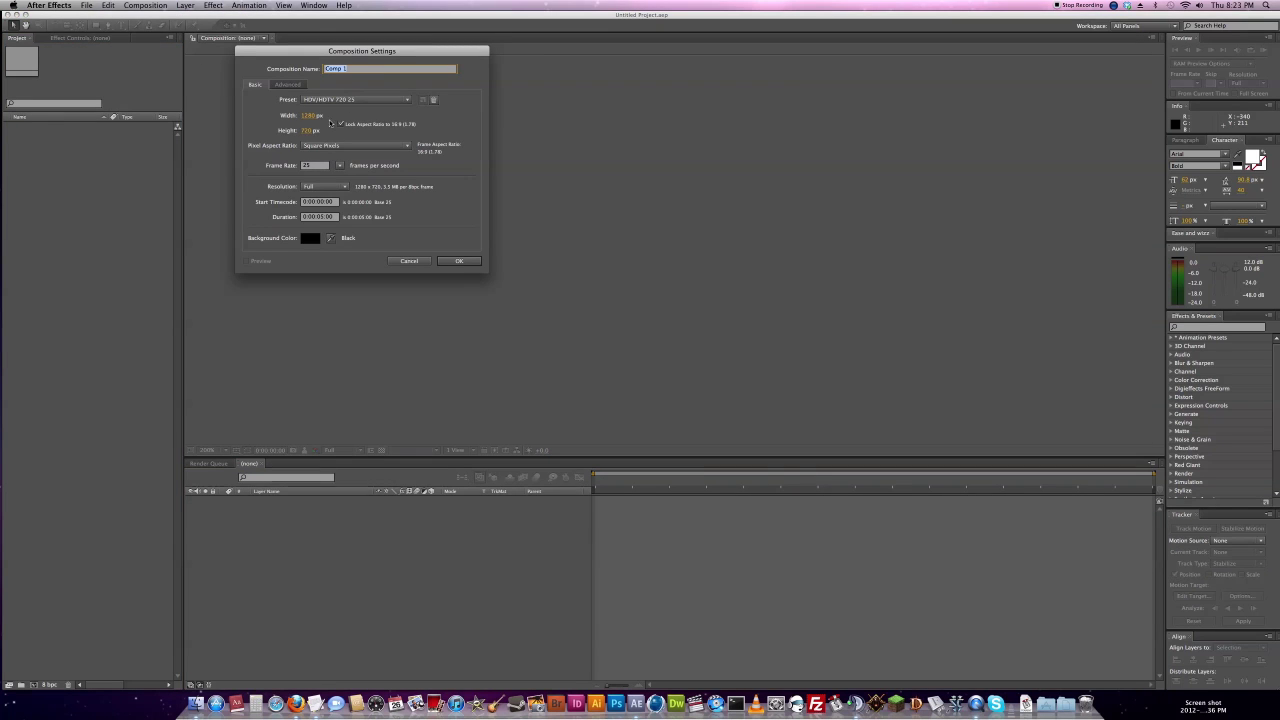
pyautogui.click(457, 261)
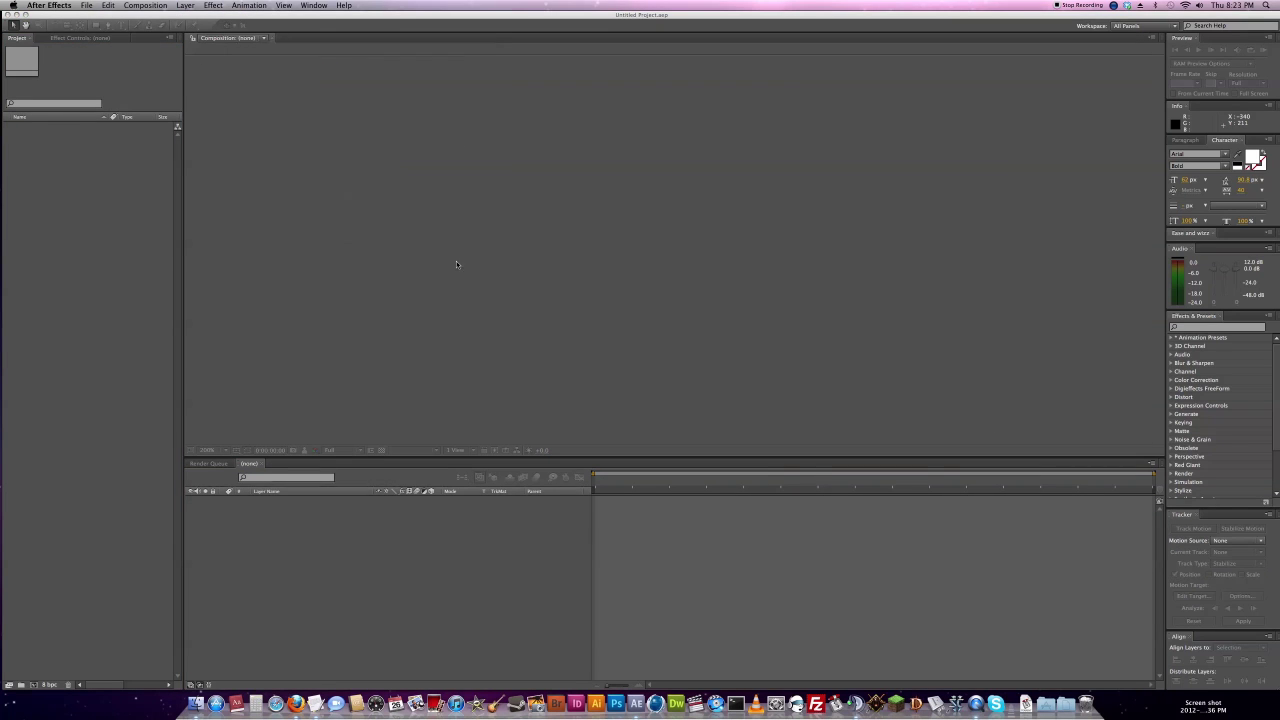
# Import lake-reflection-landscape.jpg as footage and add it to the composition as a layer.
pyautogui.doubleClick(106, 180)
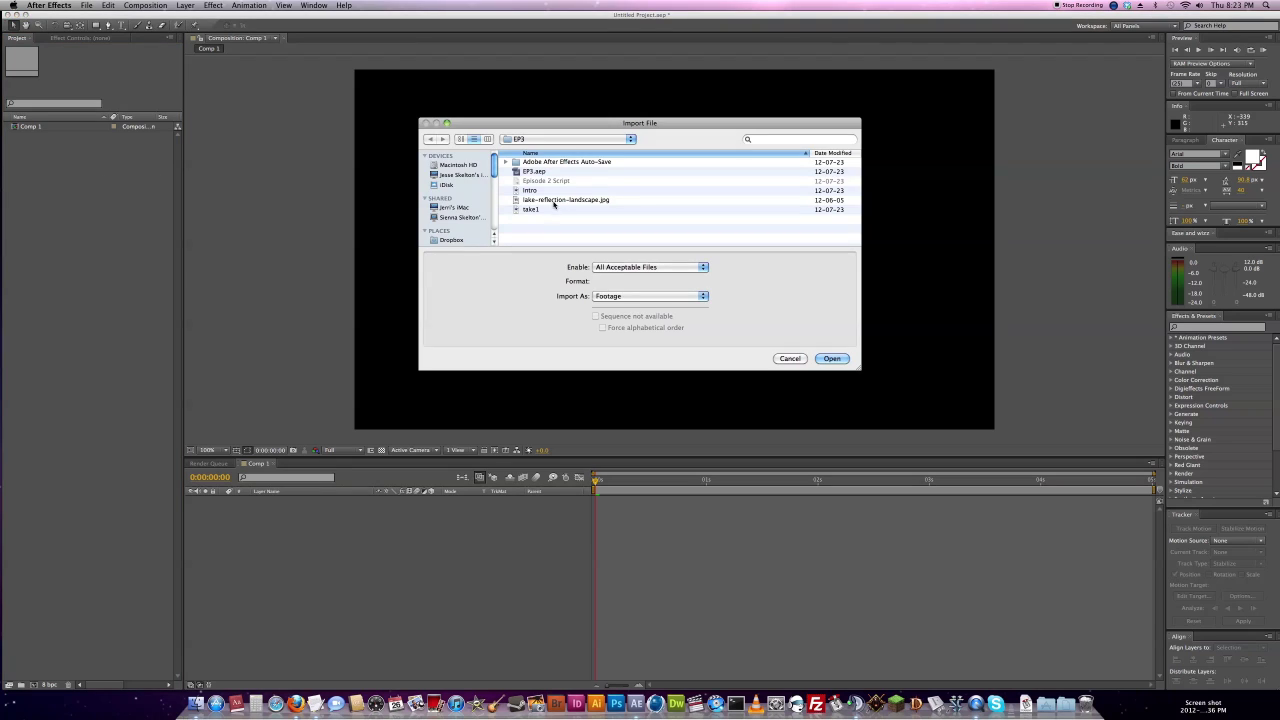
pyautogui.click(554, 201)
pyautogui.click(820, 360)
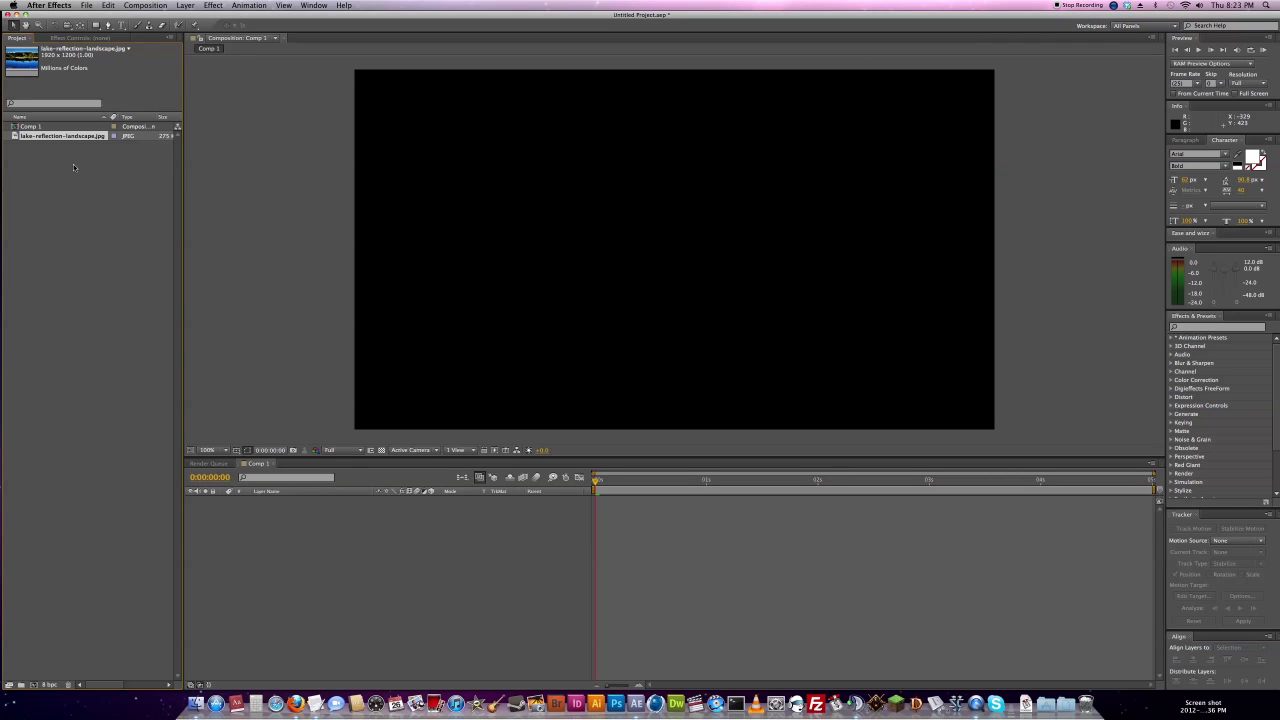
pyautogui.moveTo(62, 136); pyautogui.dragTo(330, 505)
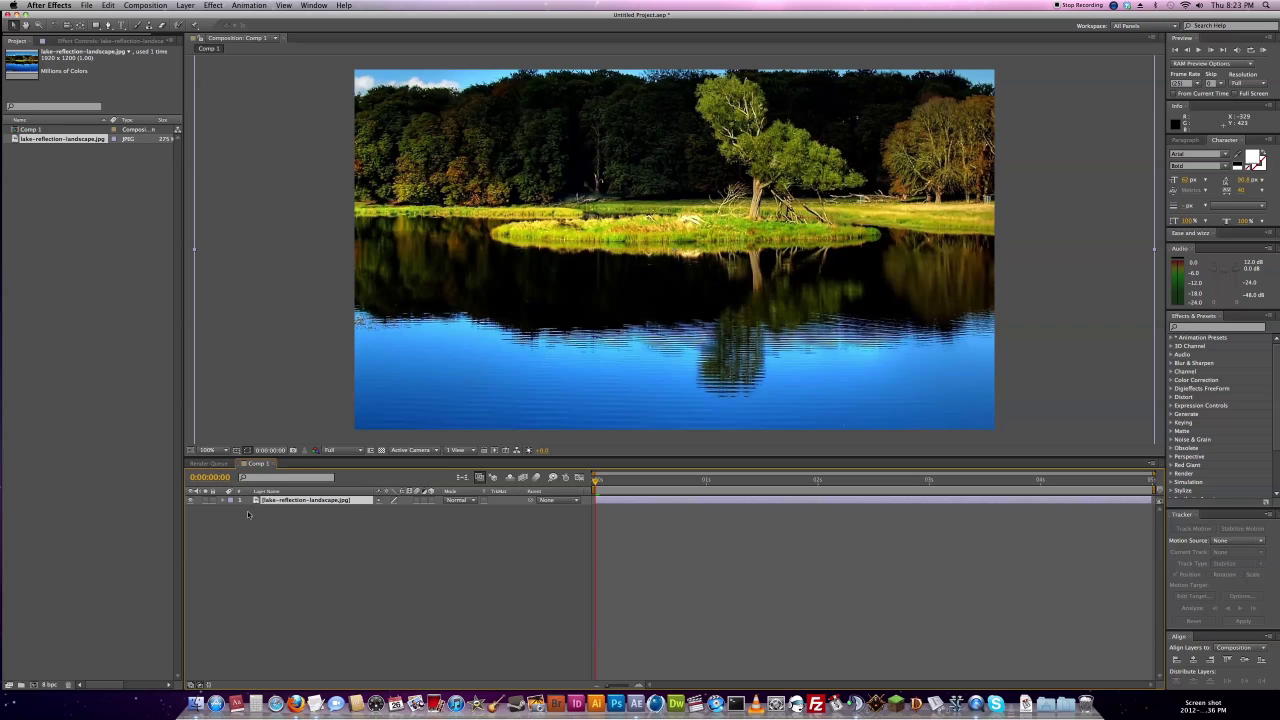
# Scale the lake image down to about 72% and set starting Position and Scale keyframes at the first frame.
pyautogui.click(222, 500)
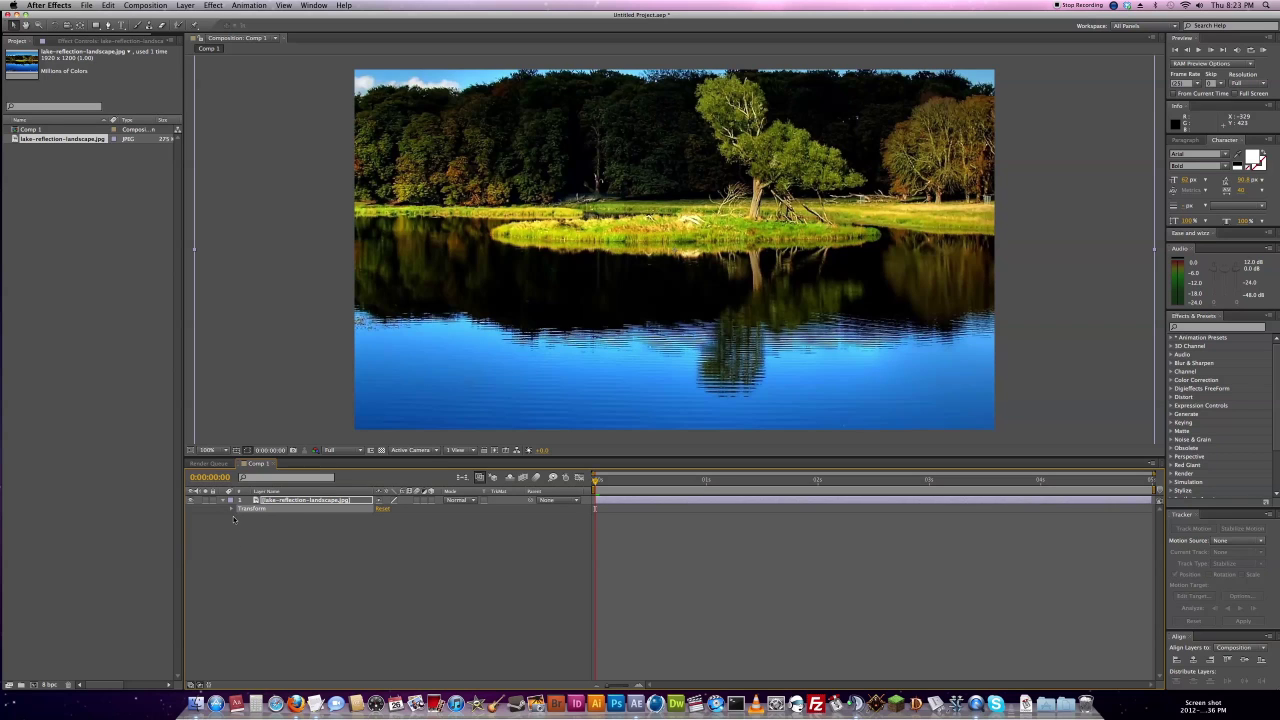
pyautogui.click(232, 509)
pyautogui.moveTo(409, 537); pyautogui.dragTo(422, 539)
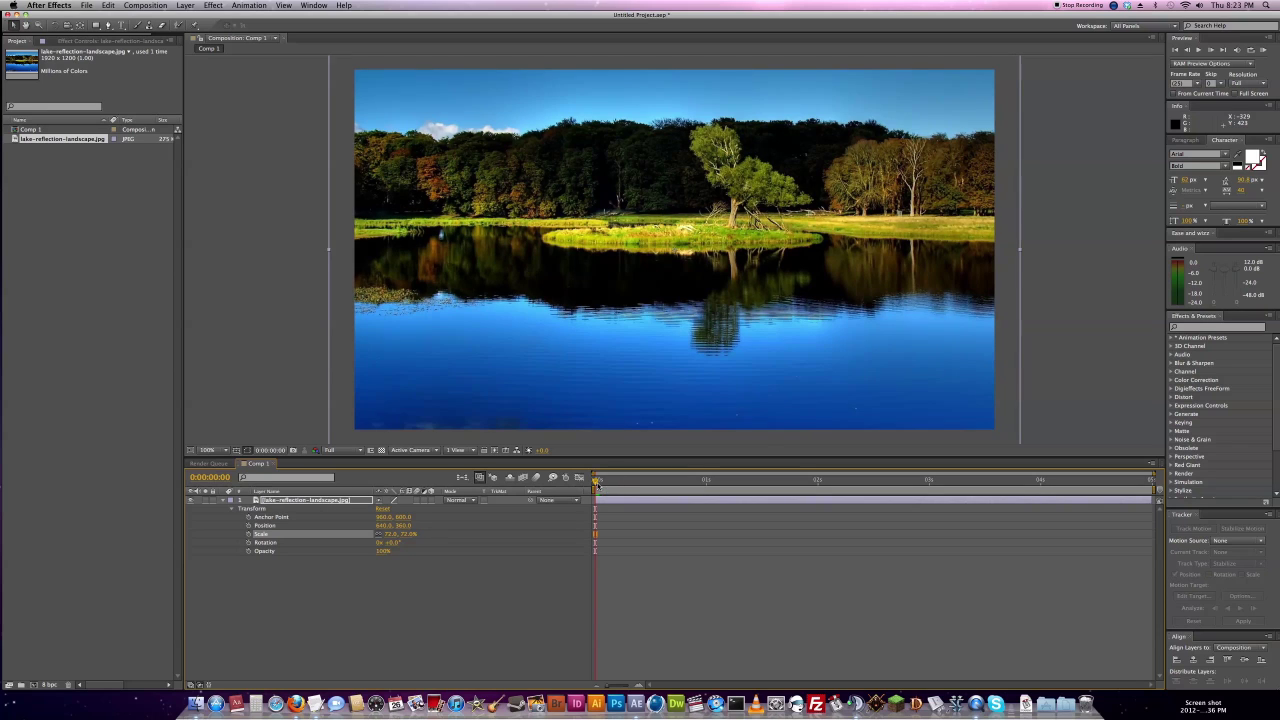
pyautogui.click(248, 535)
pyautogui.click(248, 525)
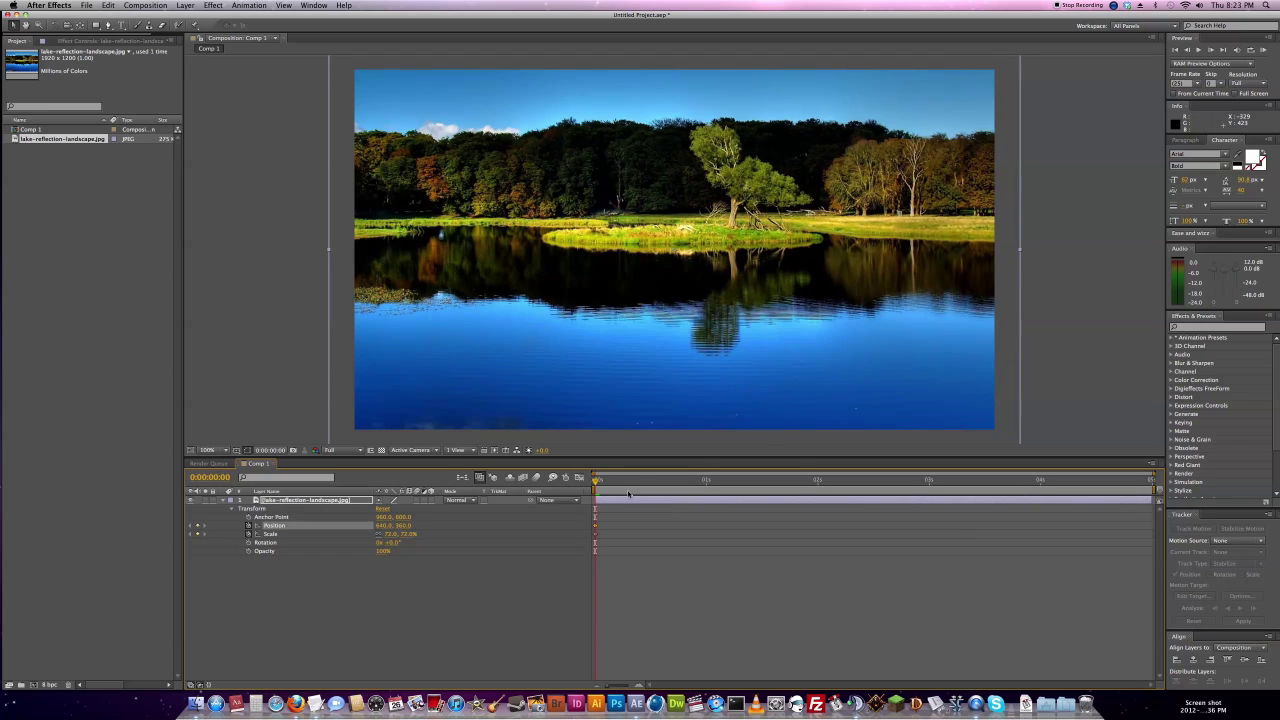
# At the composition's last frame, shift the lake image slightly down and left and set its scale to 80%, then preview the motion.
pyautogui.moveTo(596, 482); pyautogui.dragTo(1103, 481)
pyautogui.moveTo(743, 291); pyautogui.dragTo(727, 298)
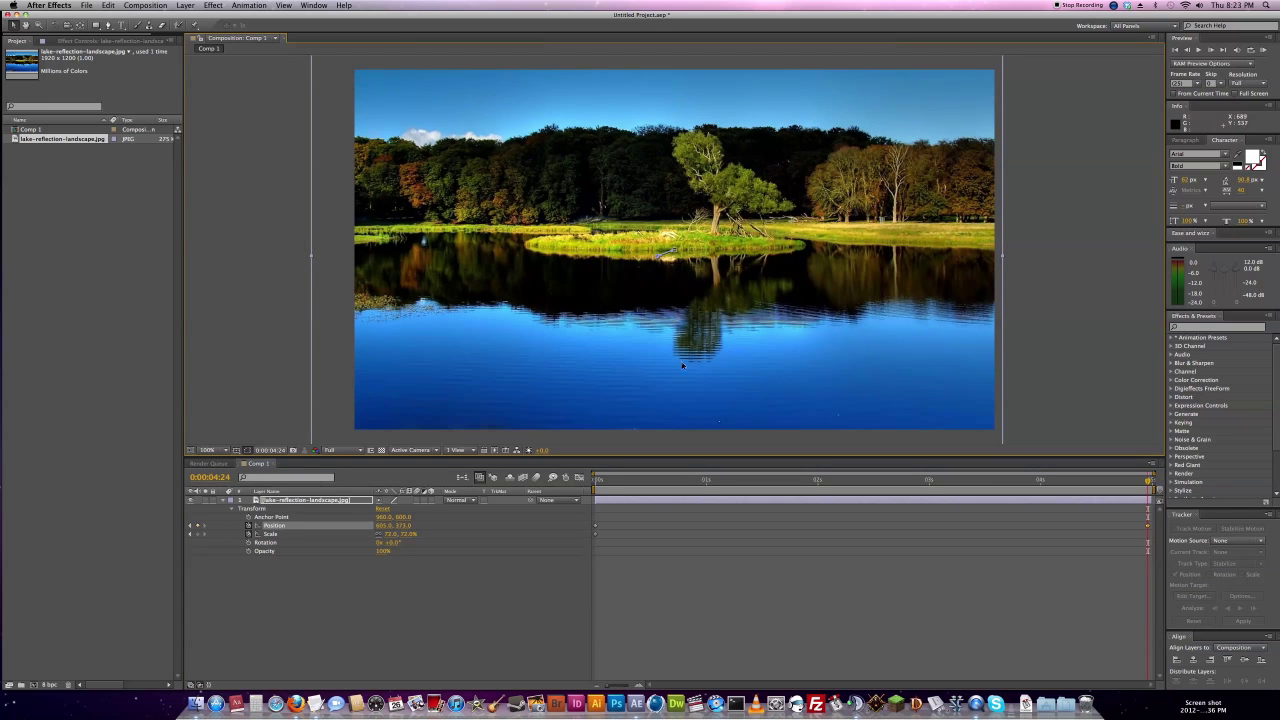
pyautogui.click(413, 535)
pyautogui.write('80')
pyautogui.press('Return')
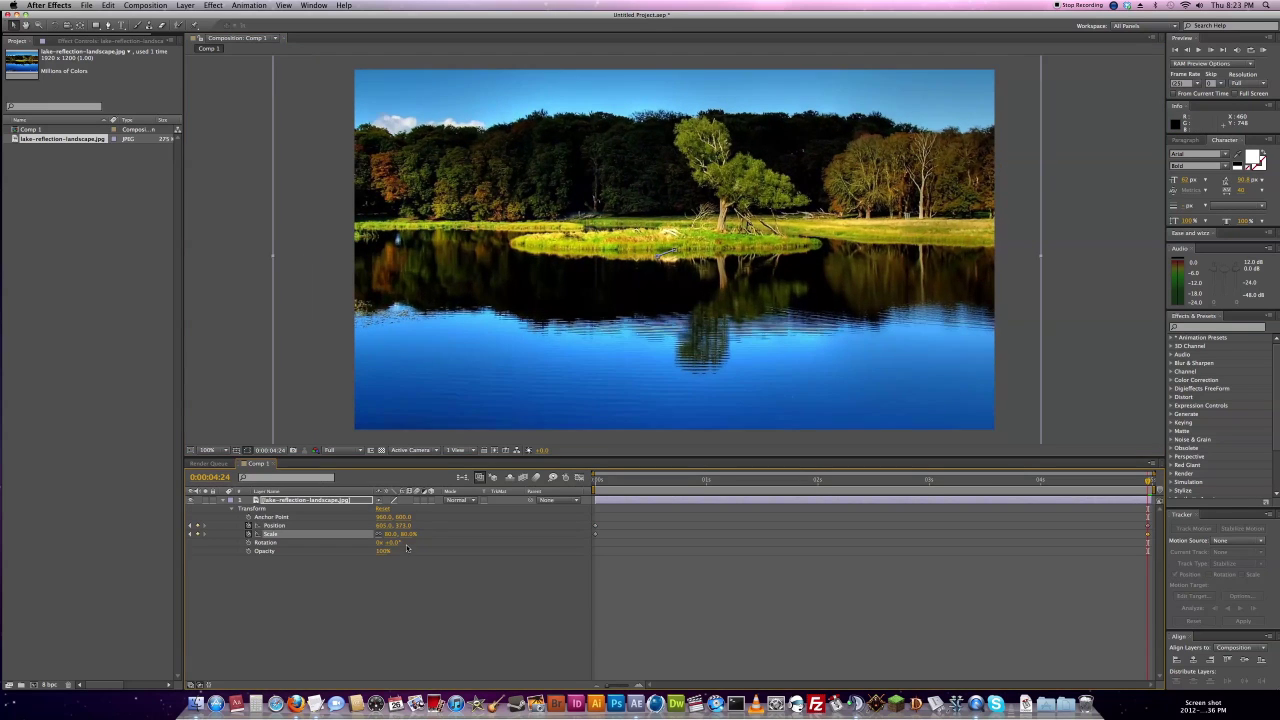
pyautogui.moveTo(624, 482); pyautogui.dragTo(751, 491)
pyautogui.click(405, 594)
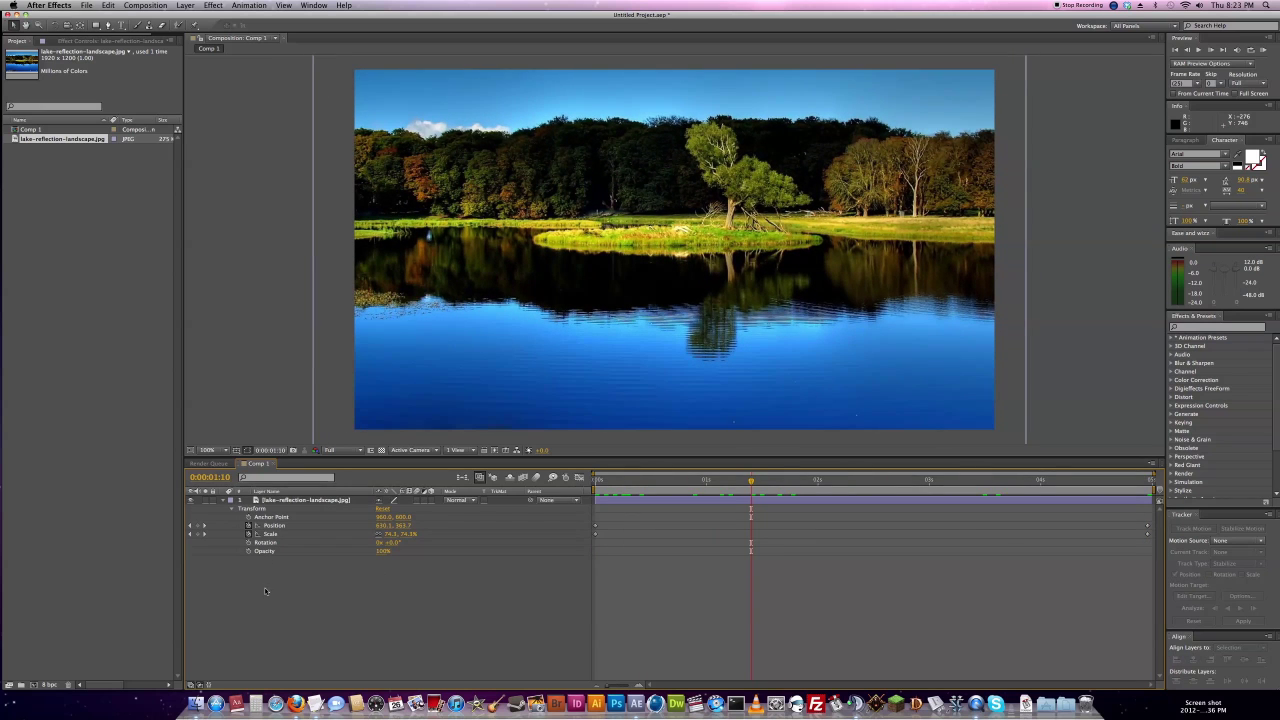
pyautogui.click(223, 501)
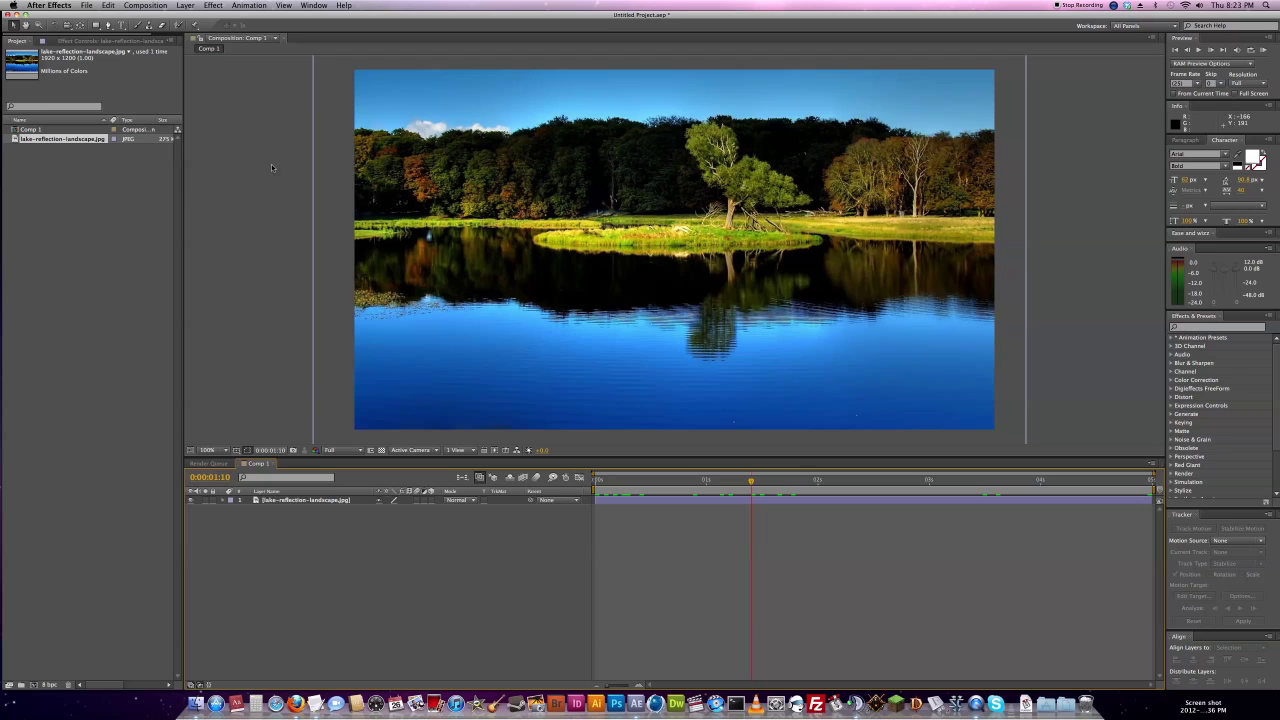
# Create a white solid named Plate and shrink it to a wide bar over the water, right of centre.
pyautogui.click(186, 5)
pyautogui.moveTo(200, 17)
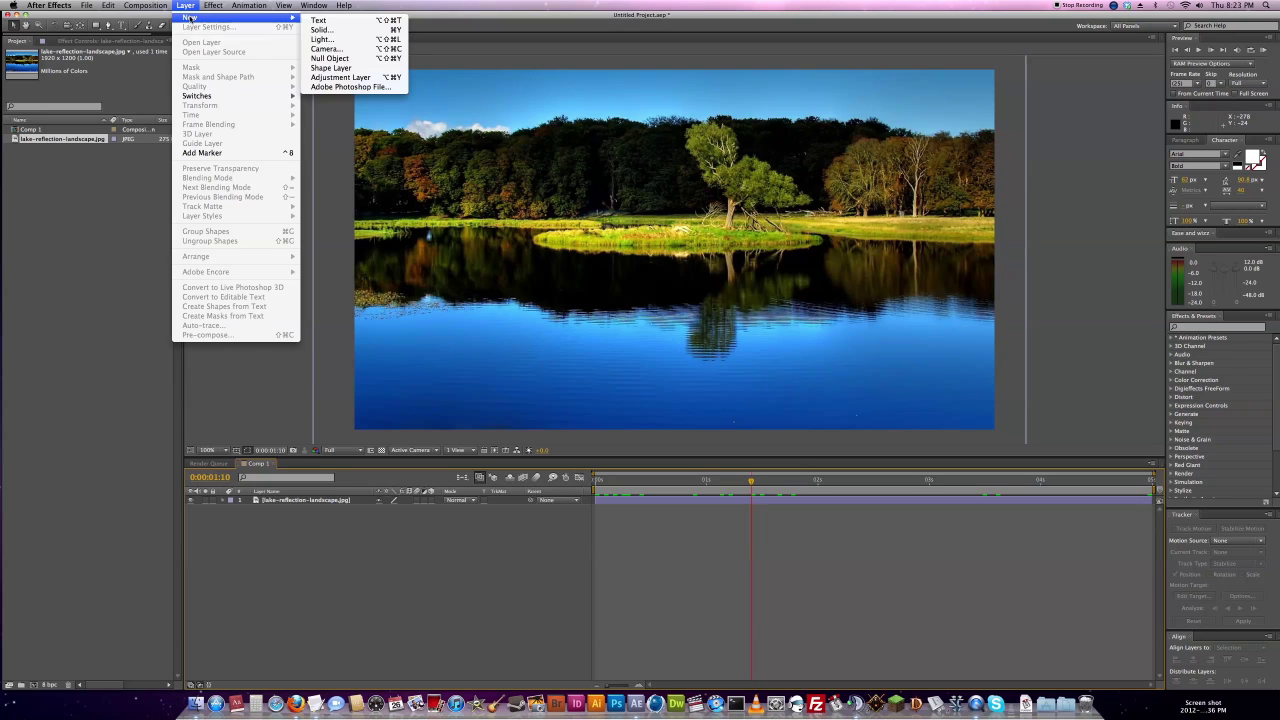
pyautogui.click(331, 36)
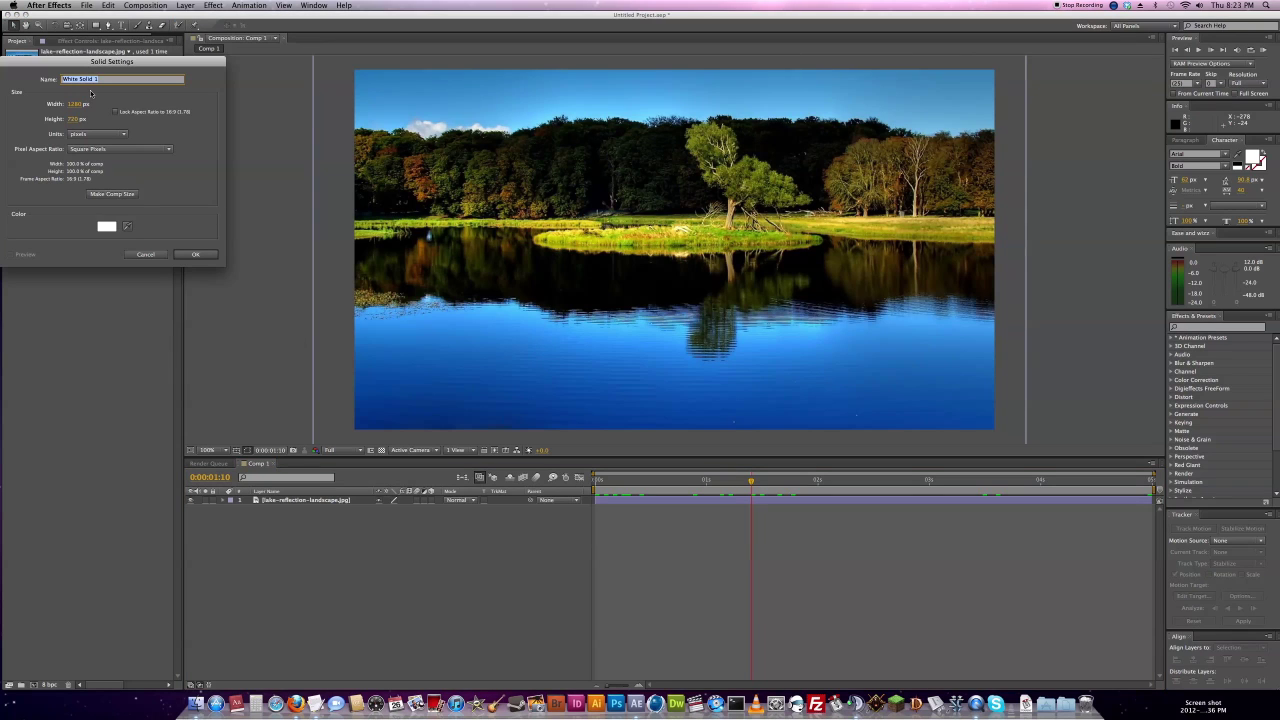
pyautogui.write('R')
pyautogui.press('Return')
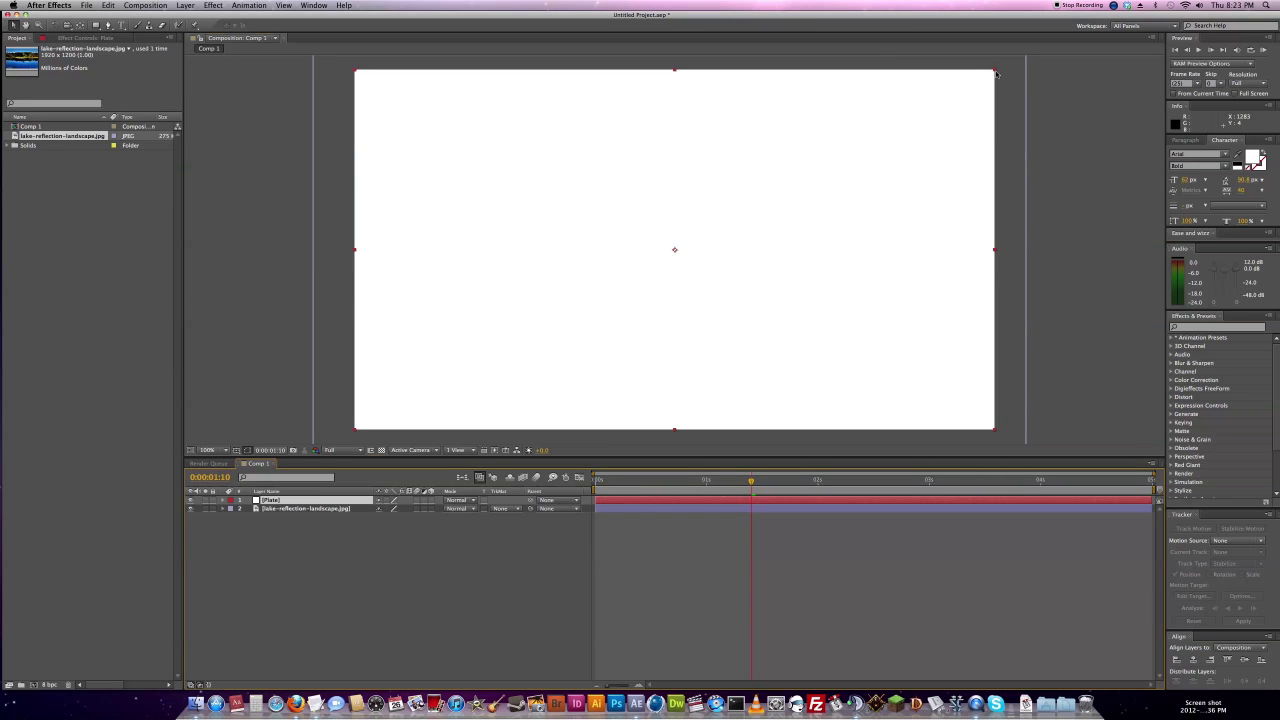
pyautogui.moveTo(994, 74); pyautogui.dragTo(892, 373)
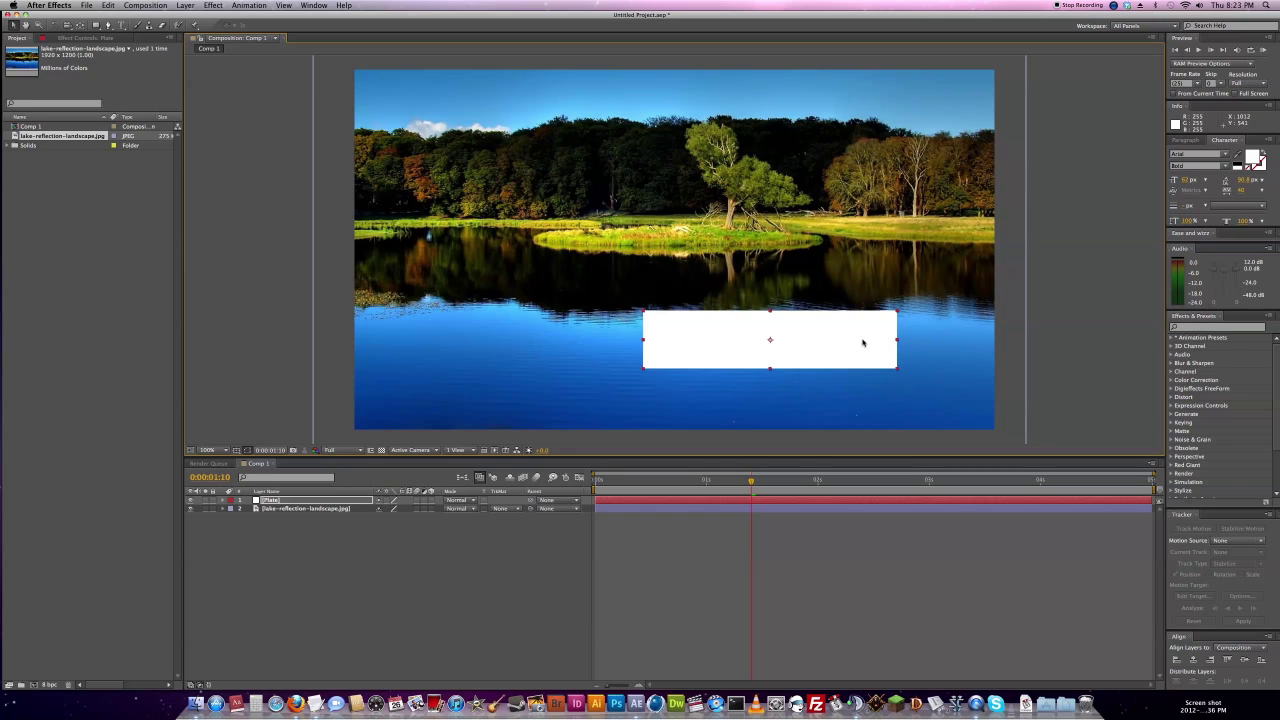
# Apply the Ramp effect to the Plate layer and set its start color to a bright orange.
pyautogui.click(213, 6)
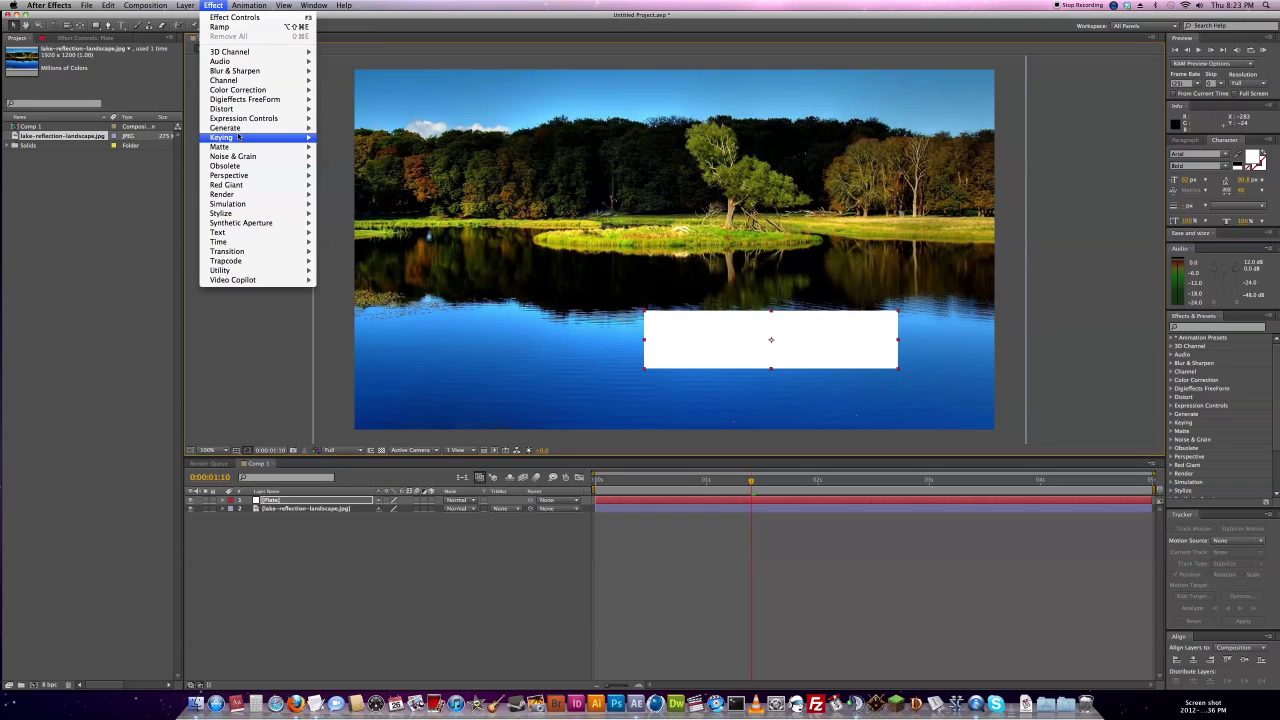
pyautogui.moveTo(250, 128)
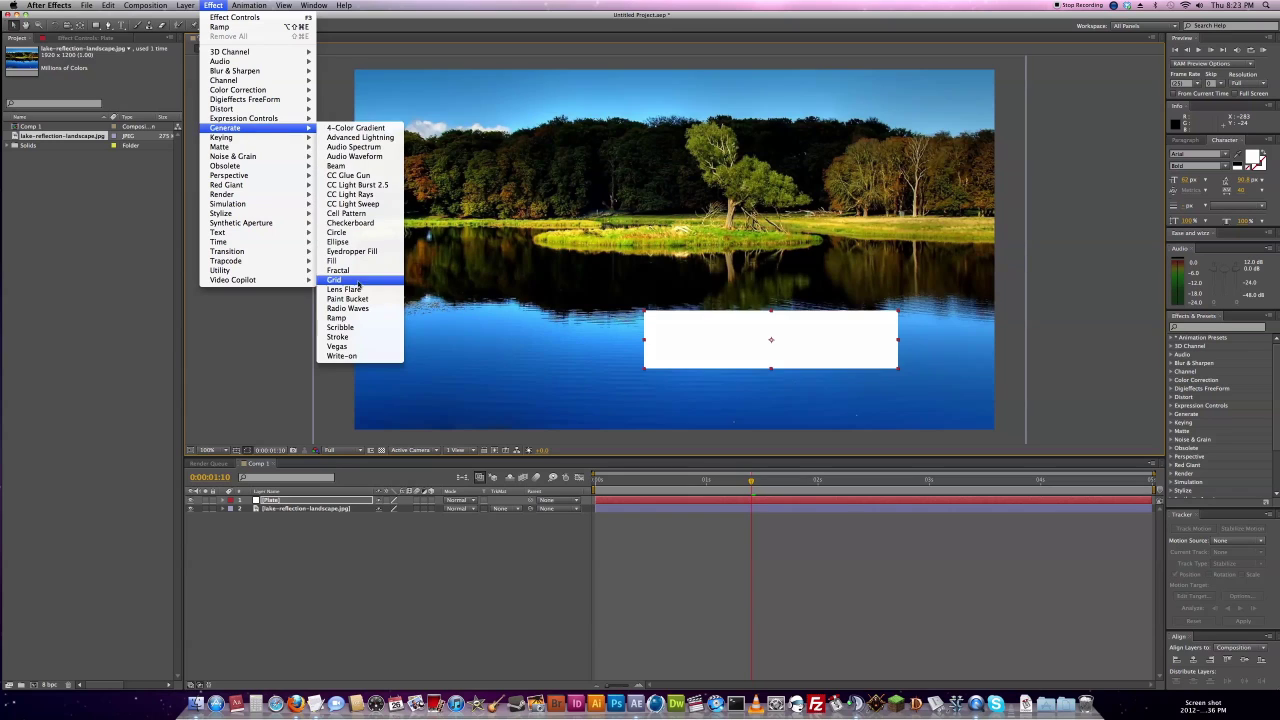
pyautogui.click(337, 318)
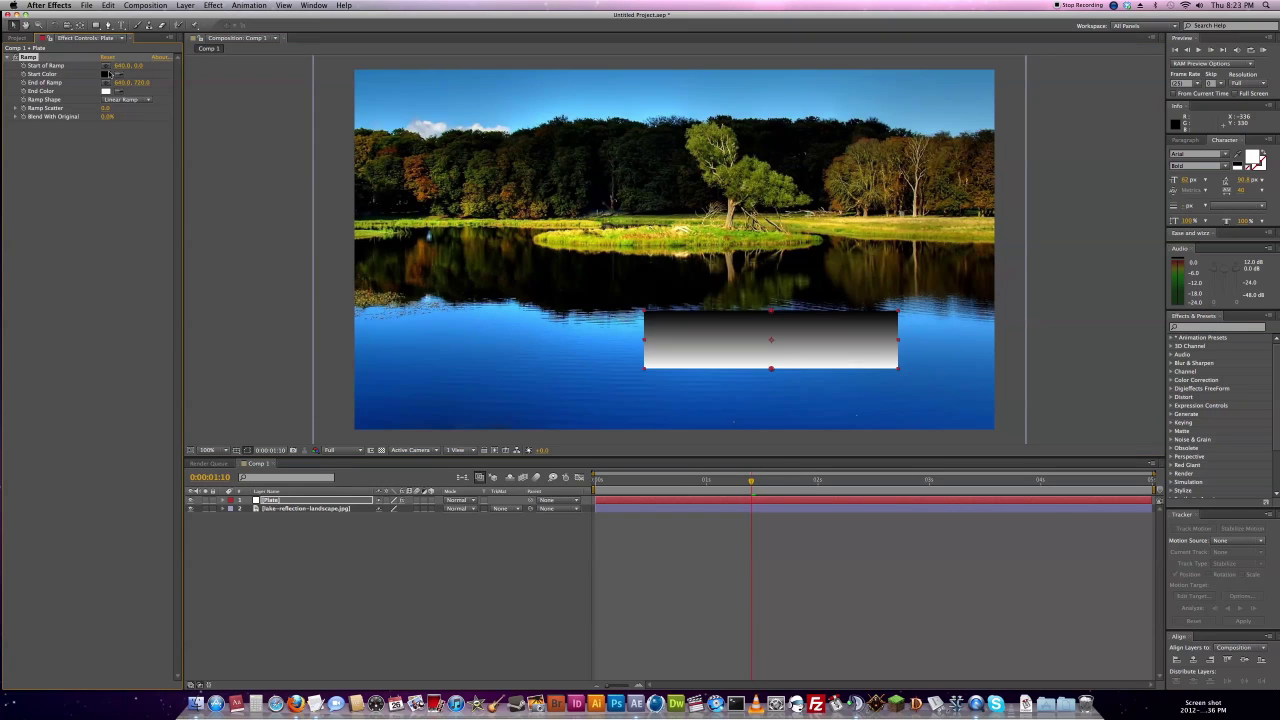
pyautogui.click(107, 74)
pyautogui.click(151, 194)
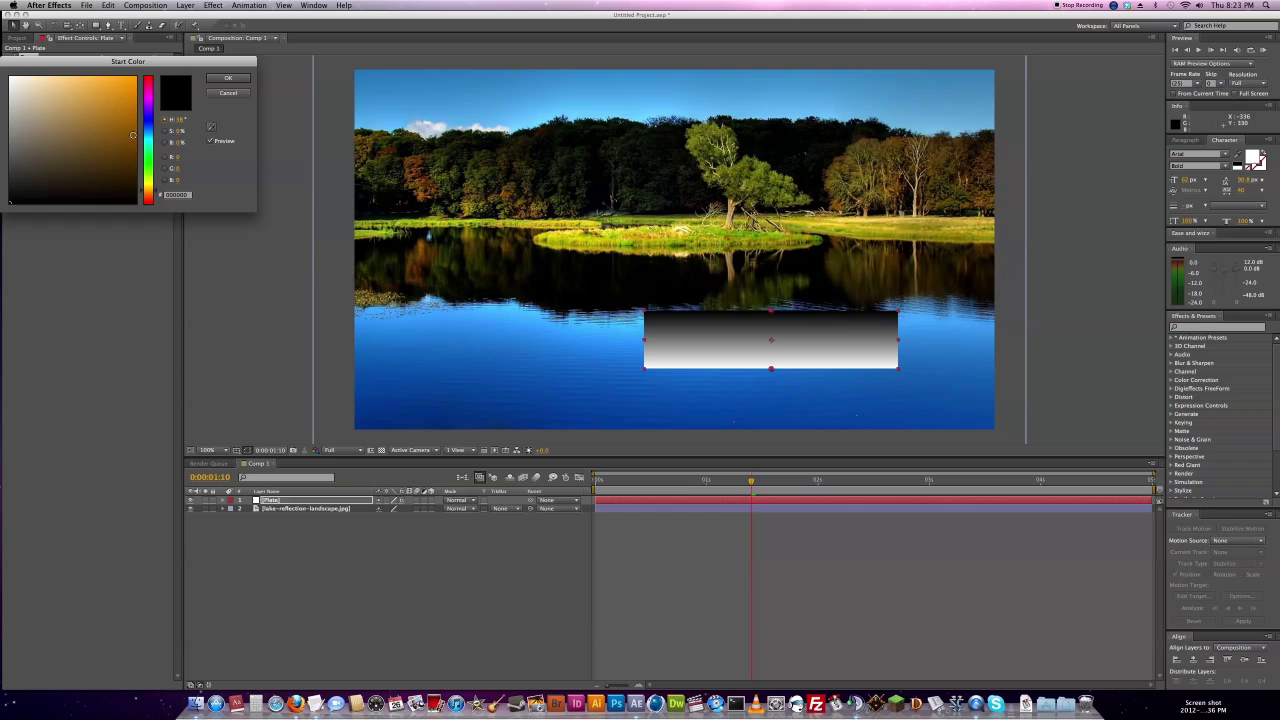
pyautogui.moveTo(132, 135); pyautogui.dragTo(141, 76)
pyautogui.click(227, 78)
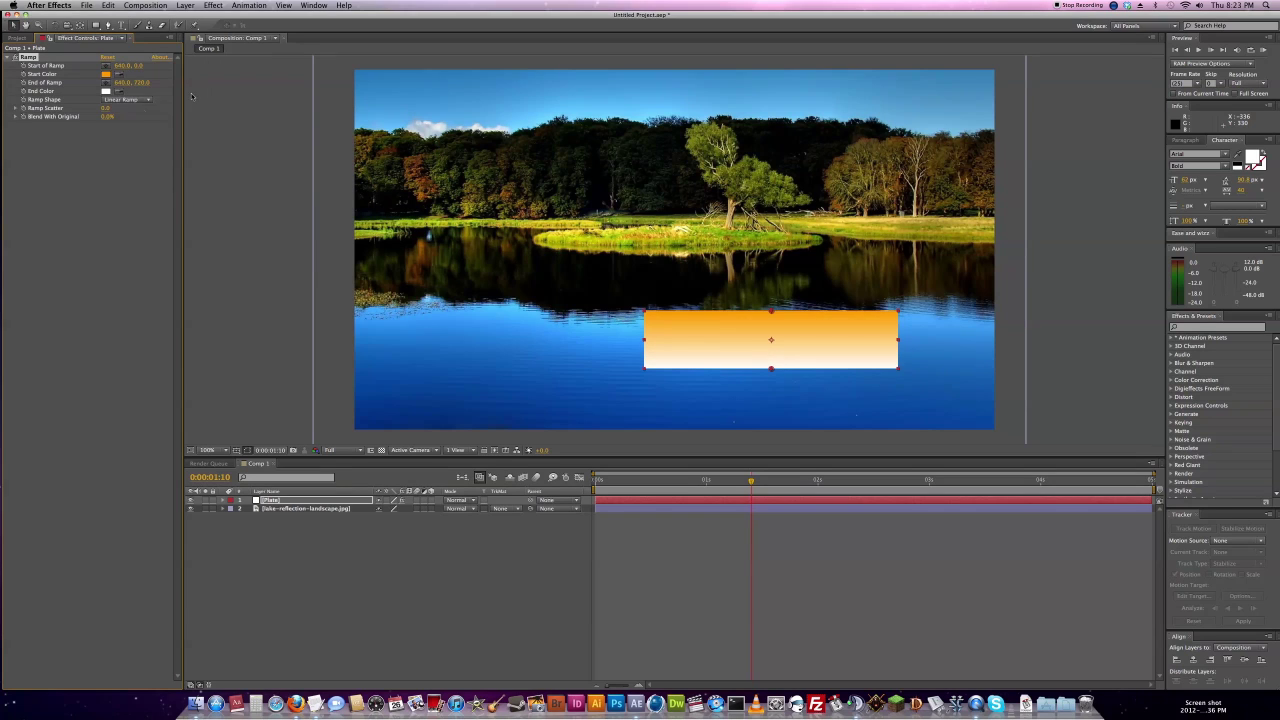
# Set the ramp's end color to a dark orange and run the gradient diagonally from the plate's upper right to lower left.
pyautogui.click(106, 91)
pyautogui.click(149, 191)
pyautogui.click(139, 127)
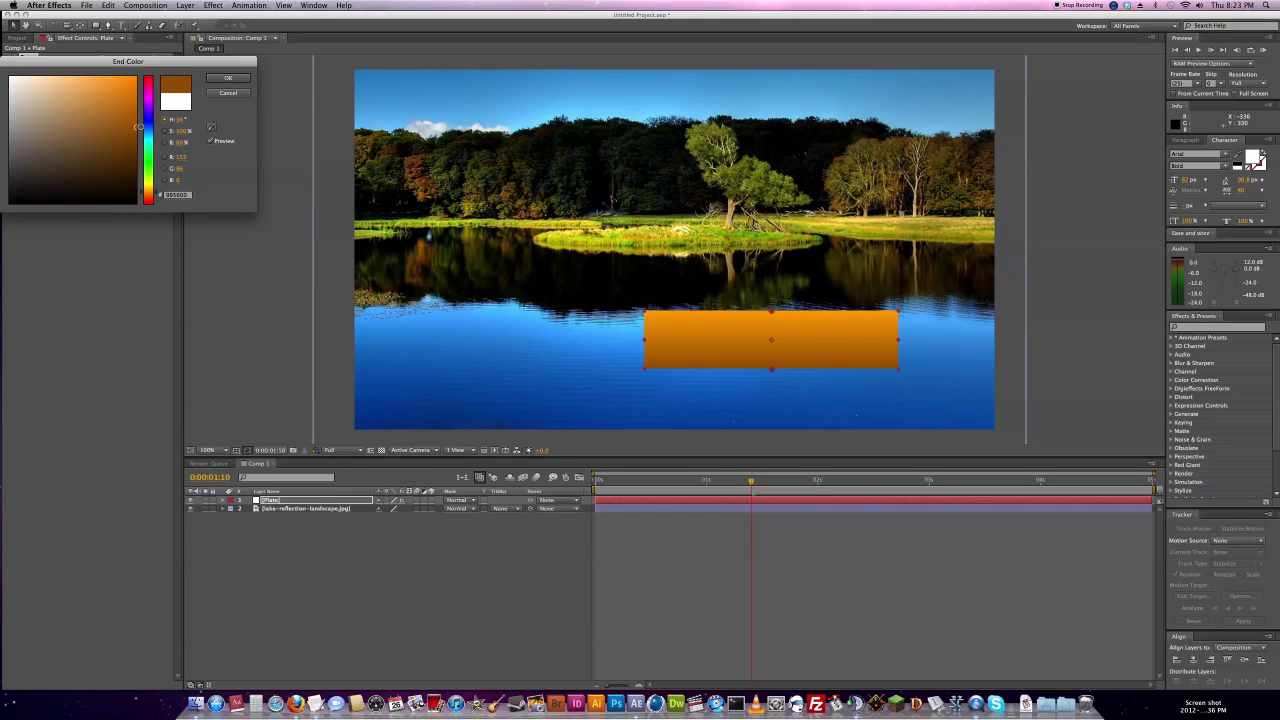
pyautogui.moveTo(137, 118); pyautogui.dragTo(135, 115)
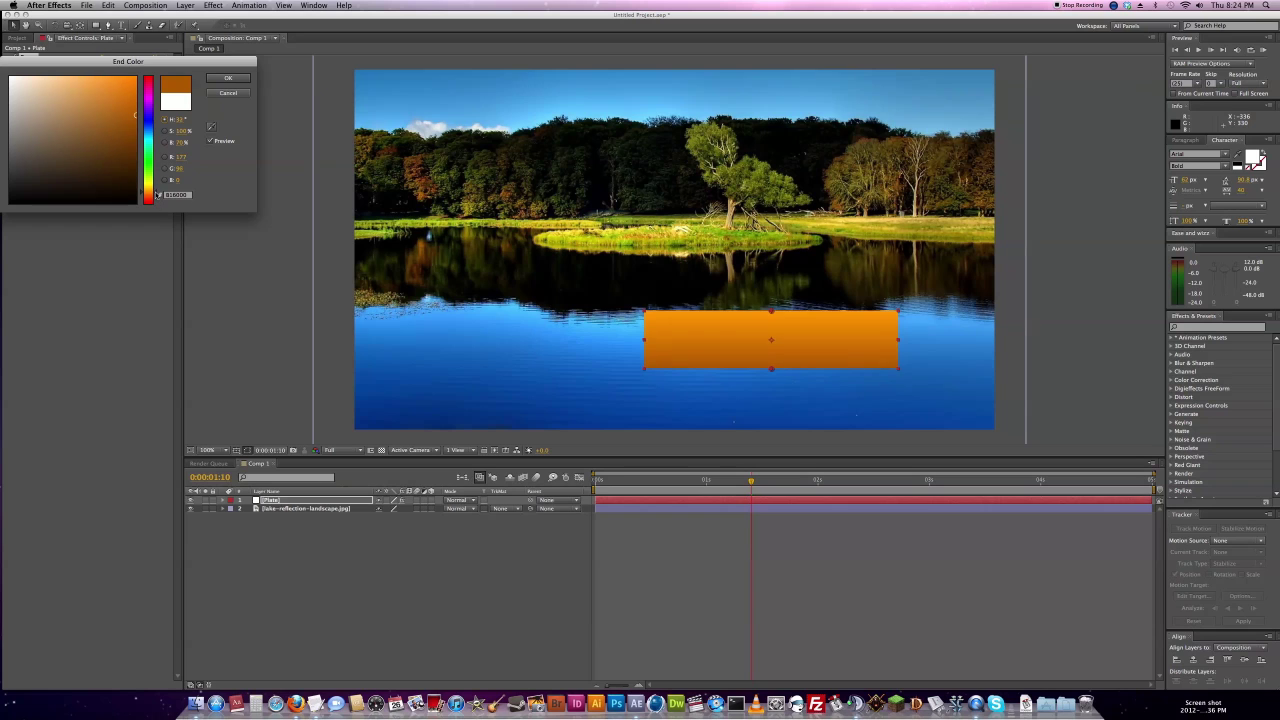
pyautogui.click(228, 79)
# Return to the first frame and add a text layer over the plate reading "WELCOME BACK".
pyautogui.press('Home')
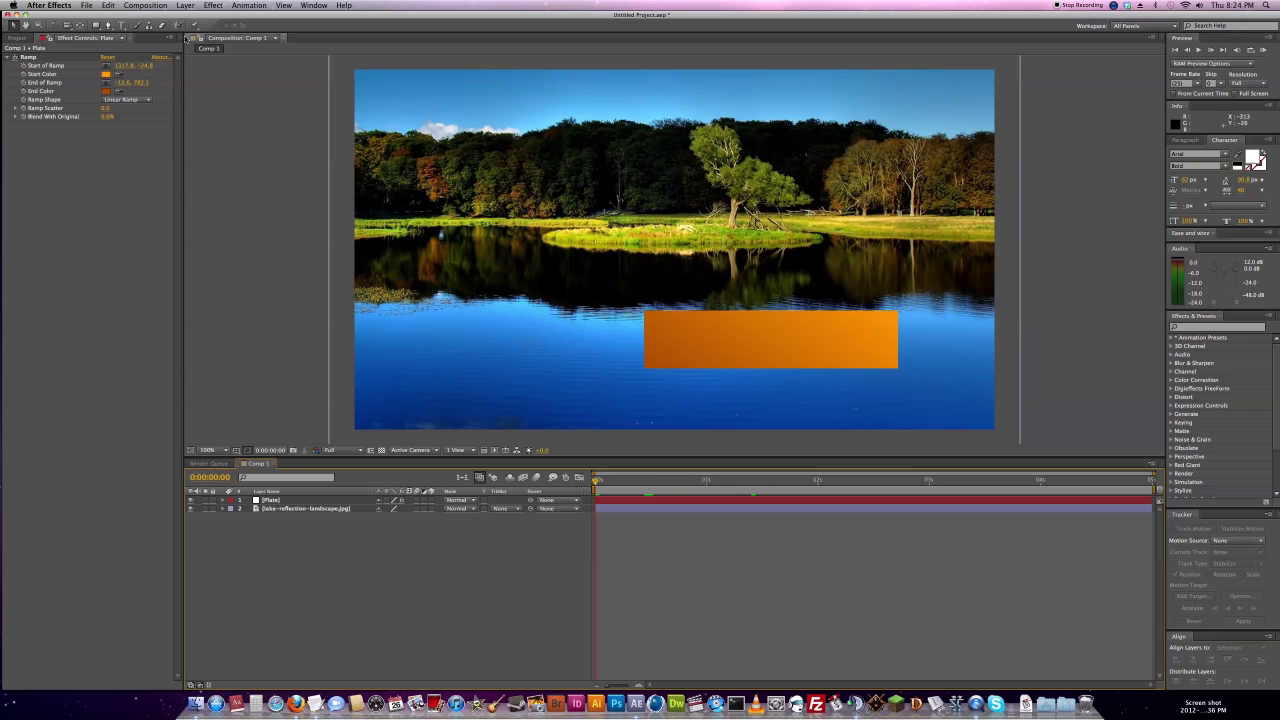
pyautogui.hotkey('ctrl', 't')
pyautogui.click(673, 342)
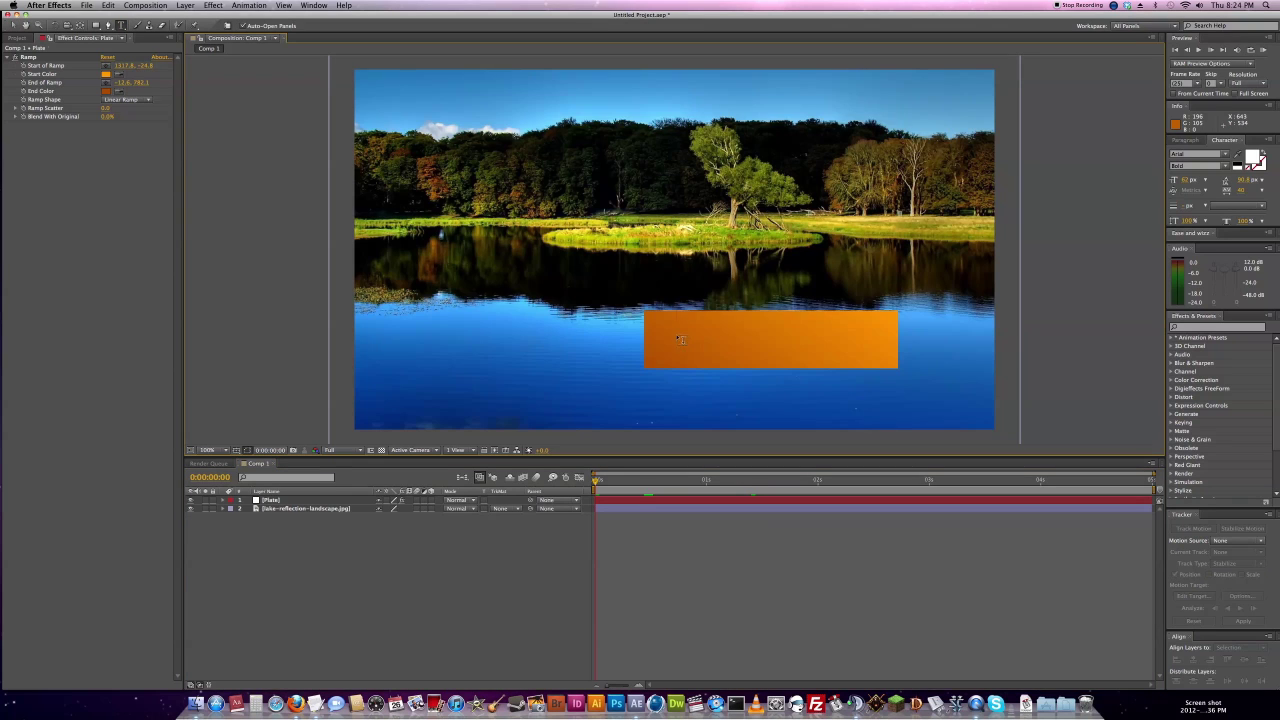
pyautogui.write('WELCOME')
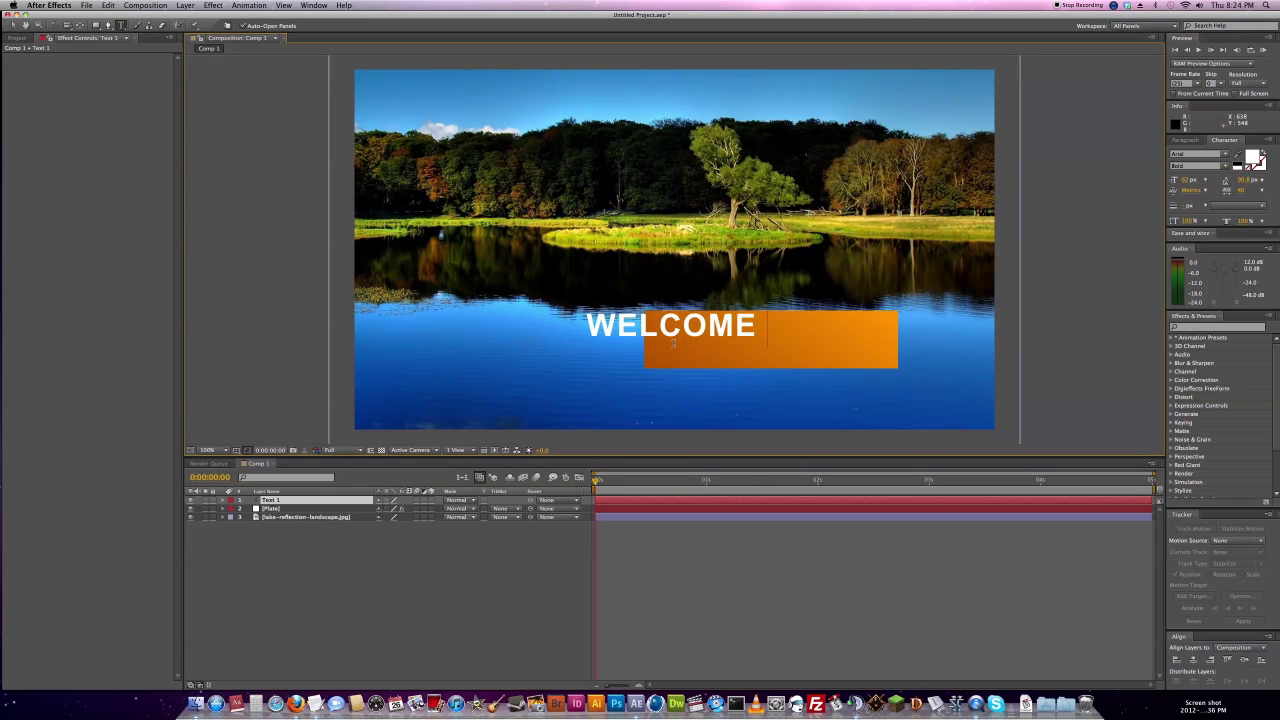
pyautogui.write(' BACK')
# Tighten the tracking of the entire WELCOME BACK text.
pyautogui.hotkey('ctrl', 'a')
pyautogui.hotkey('alt', 'Left')
pyautogui.hotkey('alt', 'Left')
pyautogui.hotkey('alt', 'Left')
pyautogui.hotkey('alt', 'Left')
pyautogui.hotkey('alt', 'Left')
pyautogui.hotkey('alt', 'Left')
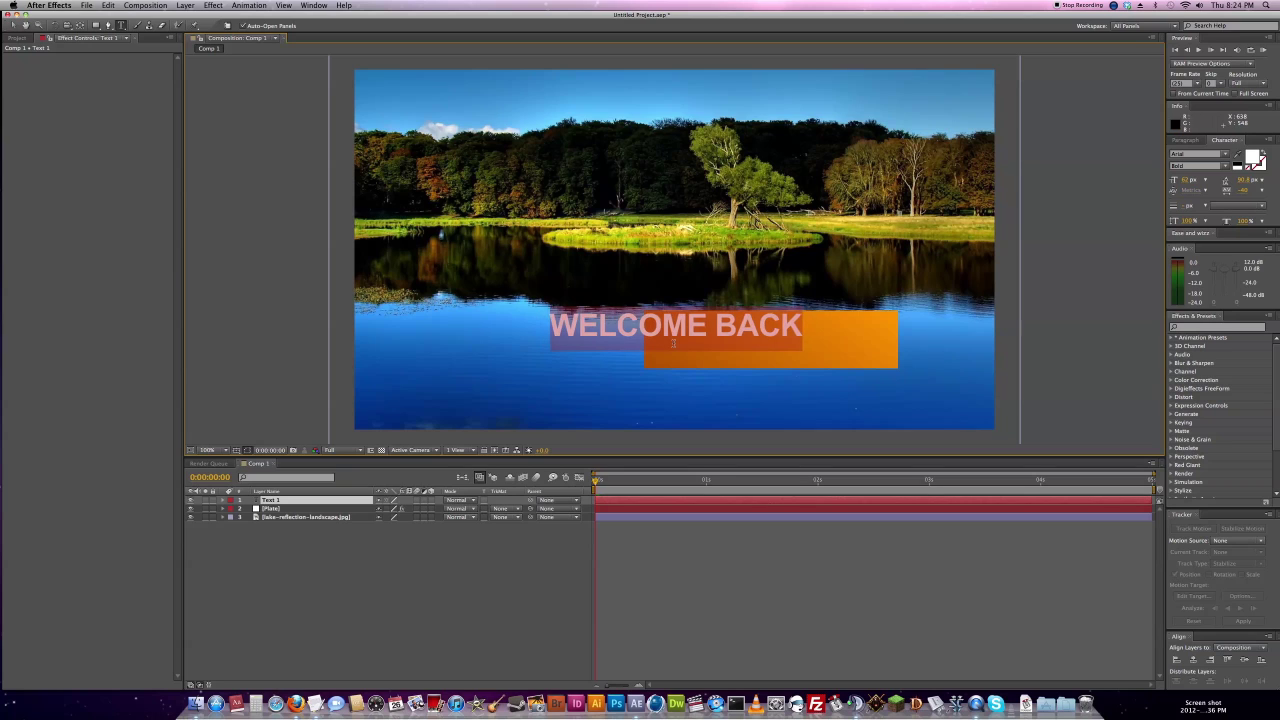
pyautogui.hotkey('alt', 'Left')
pyautogui.hotkey('alt', 'Right')
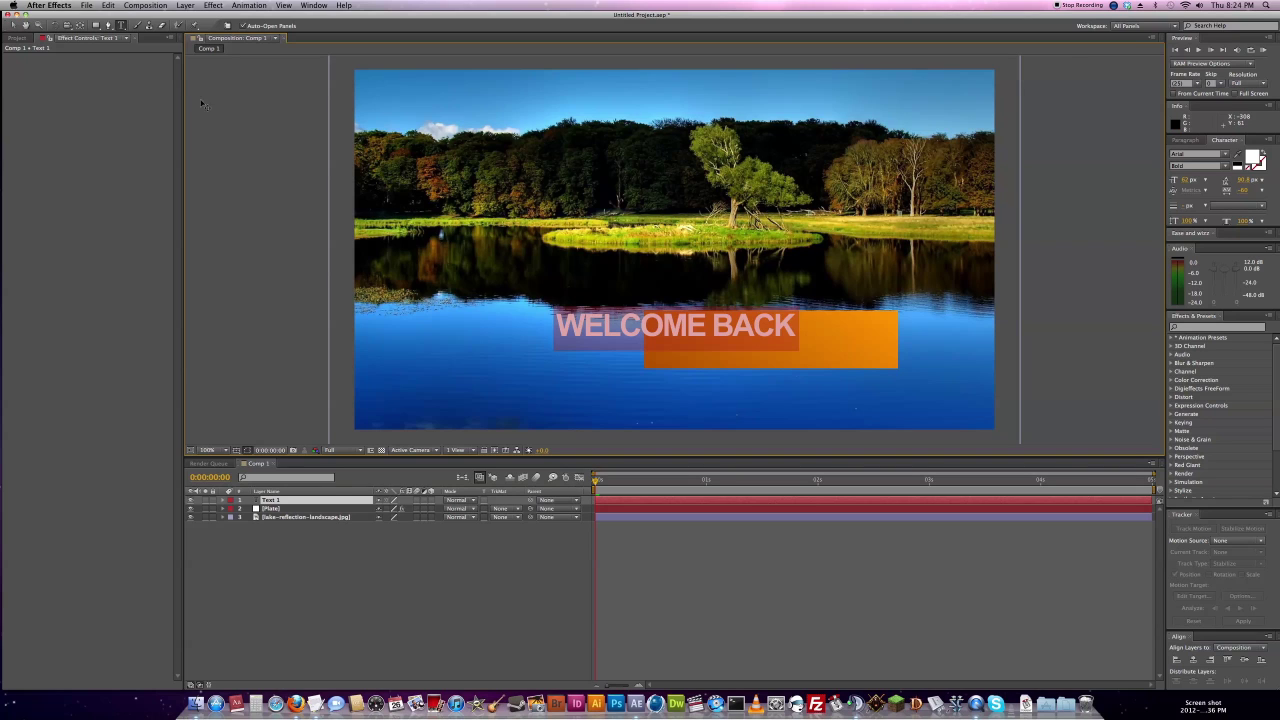
# Center the WELCOME BACK text on the orange plate and resize the plate to fit closely around it.
pyautogui.click(14, 24)
pyautogui.moveTo(632, 331); pyautogui.dragTo(725, 345)
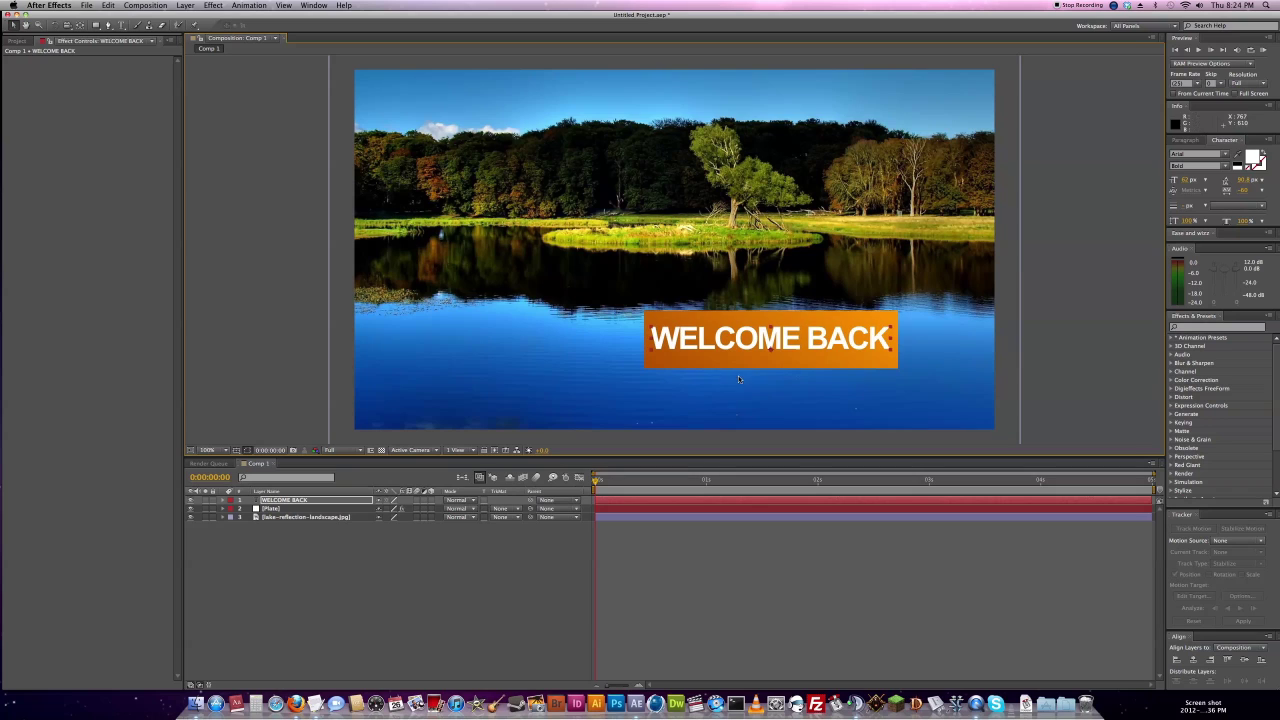
pyautogui.click(760, 362)
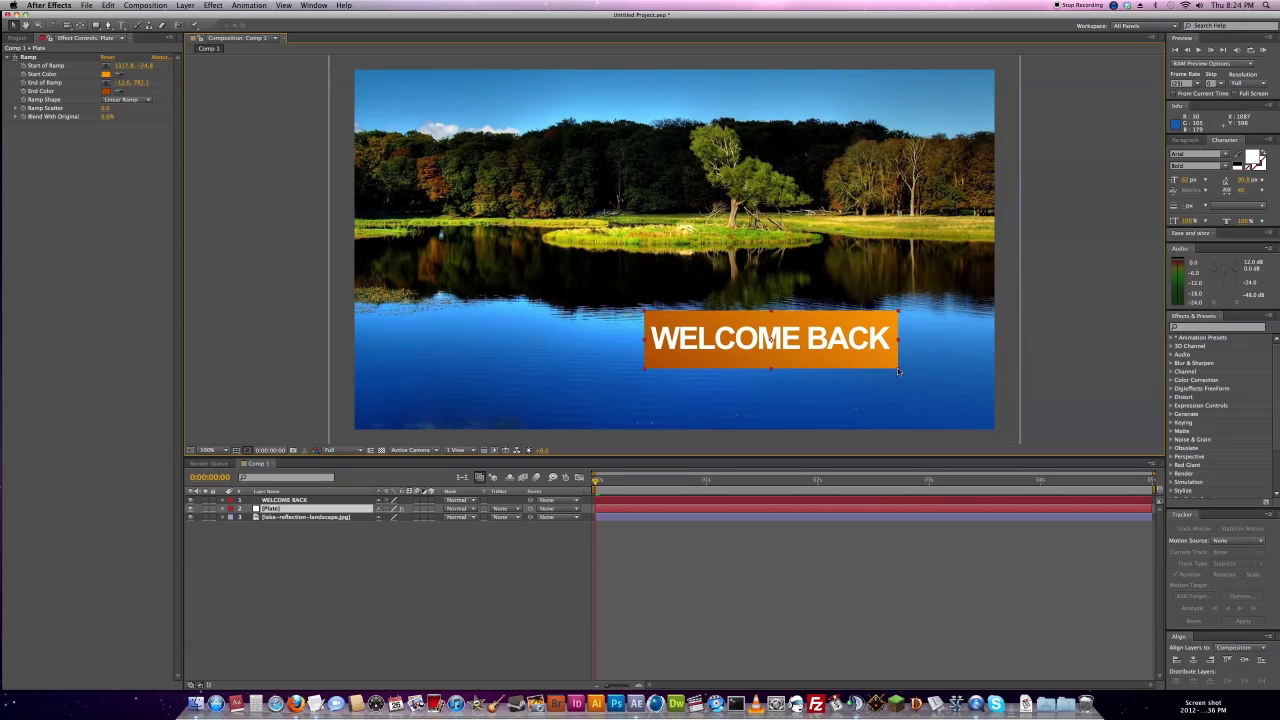
pyautogui.moveTo(898, 370); pyautogui.dragTo(900, 360)
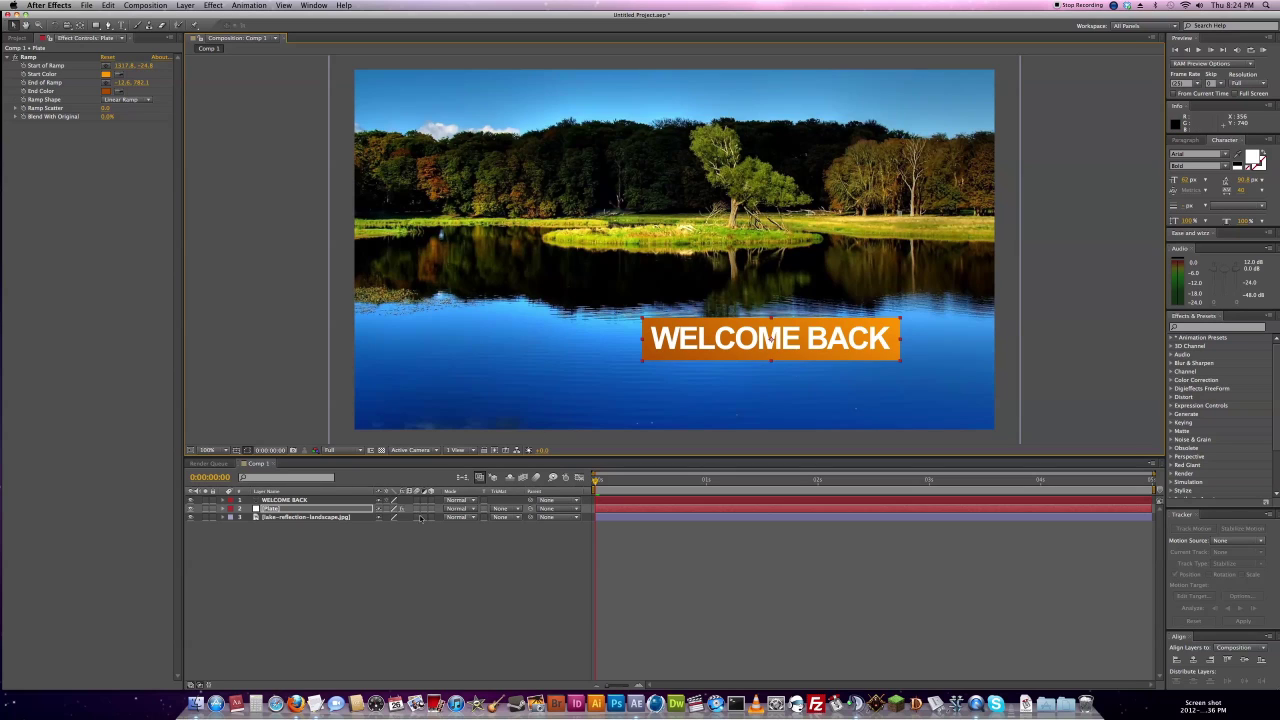
pyautogui.click(413, 566)
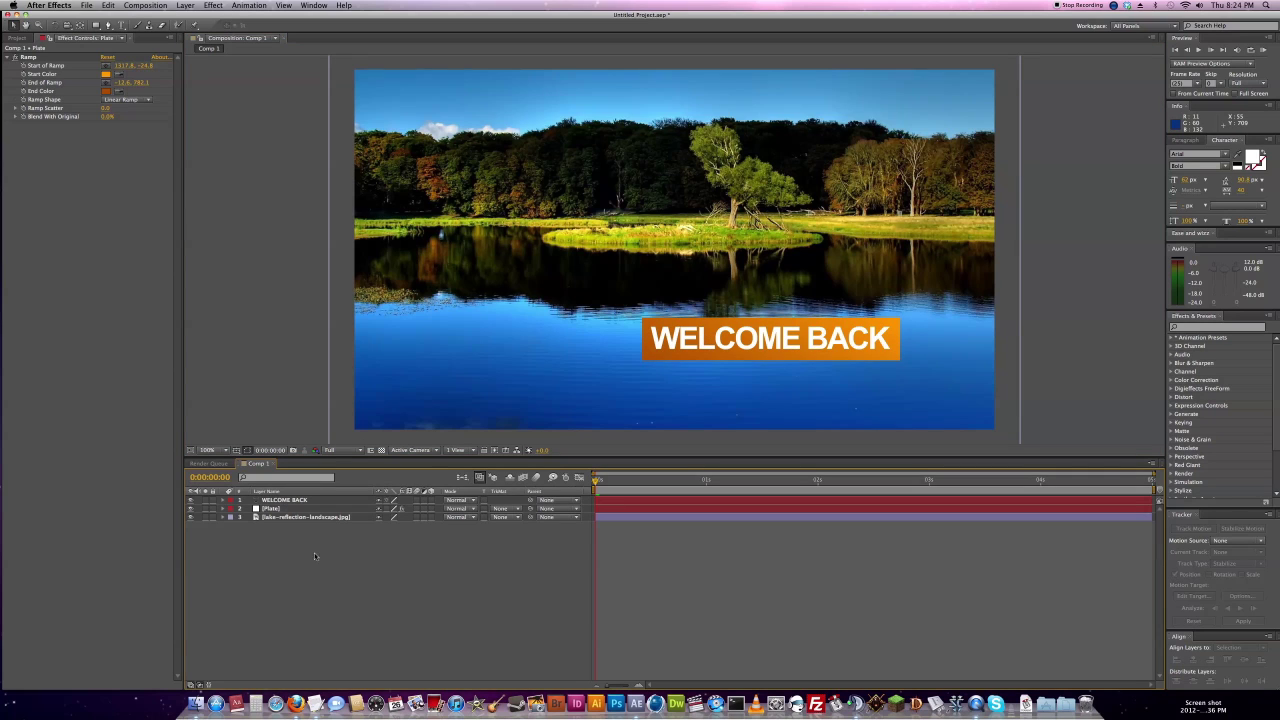
# Change the end color of the plate's Ramp effect to a brighter orange.
pyautogui.click(280, 509)
pyautogui.click(106, 91)
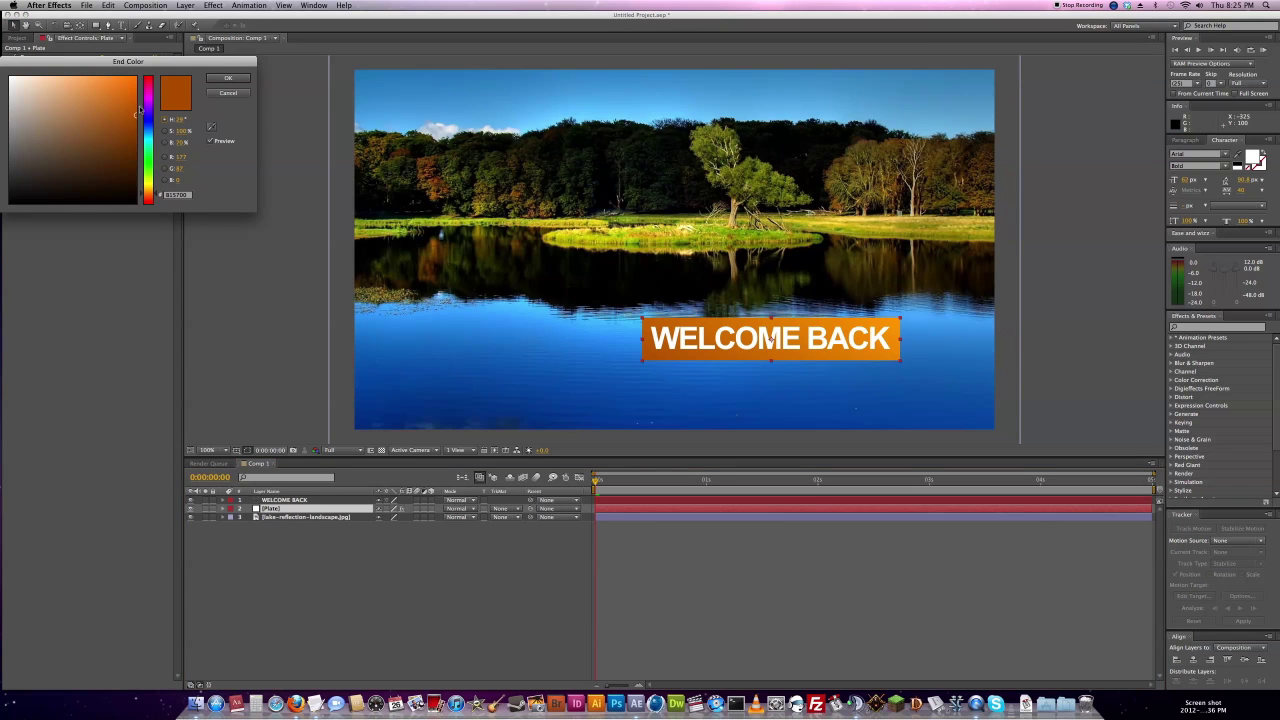
pyautogui.moveTo(138, 112); pyautogui.dragTo(137, 97)
pyautogui.moveTo(153, 192); pyautogui.dragTo(153, 194)
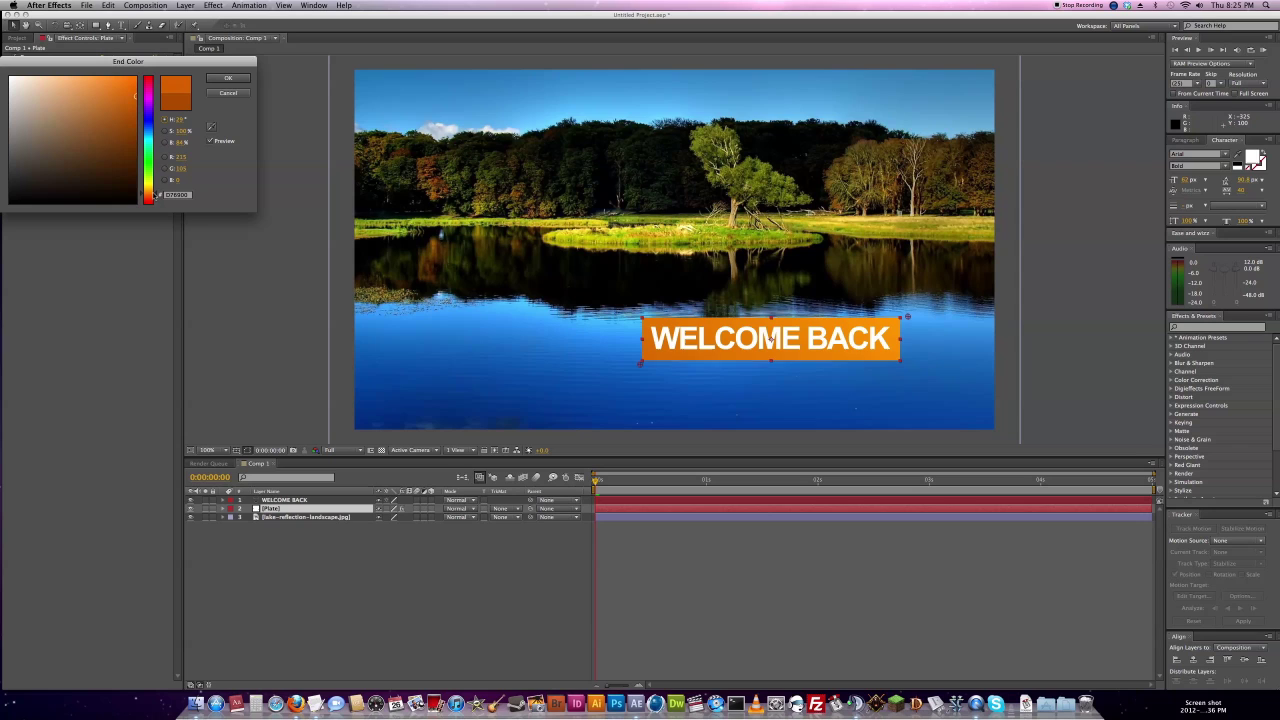
pyautogui.click(218, 93)
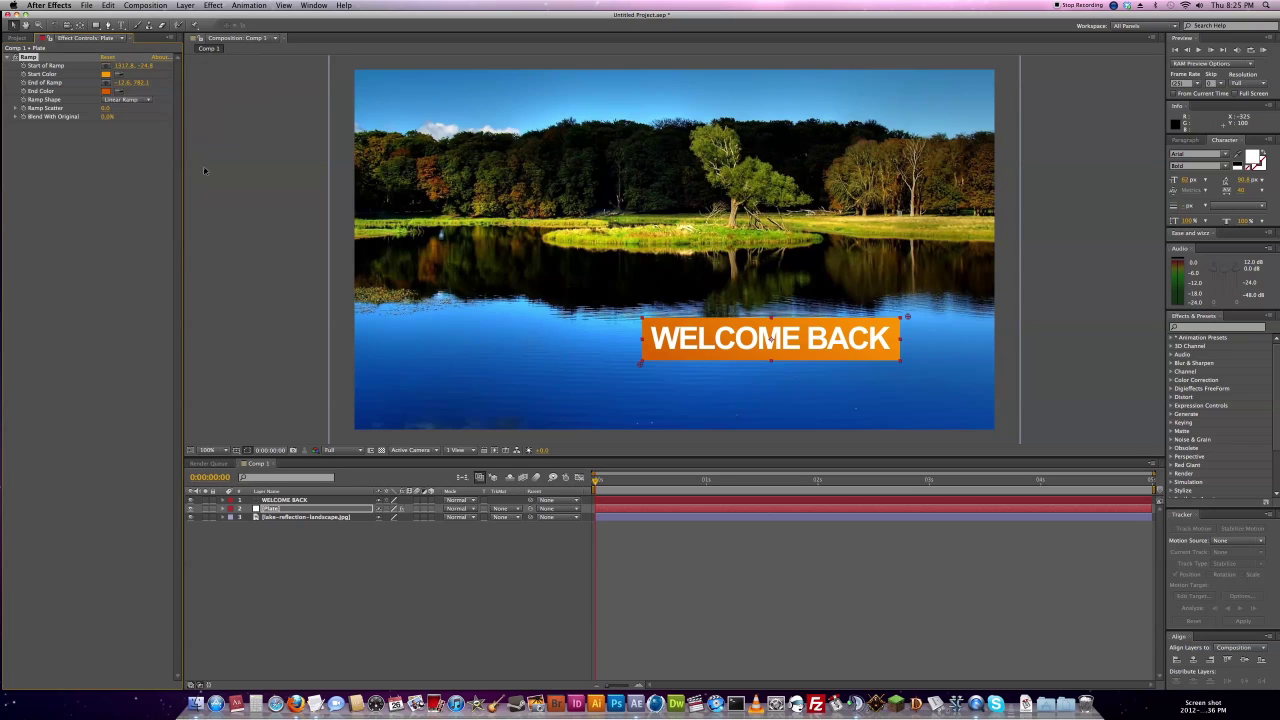
pyautogui.click(256, 614)
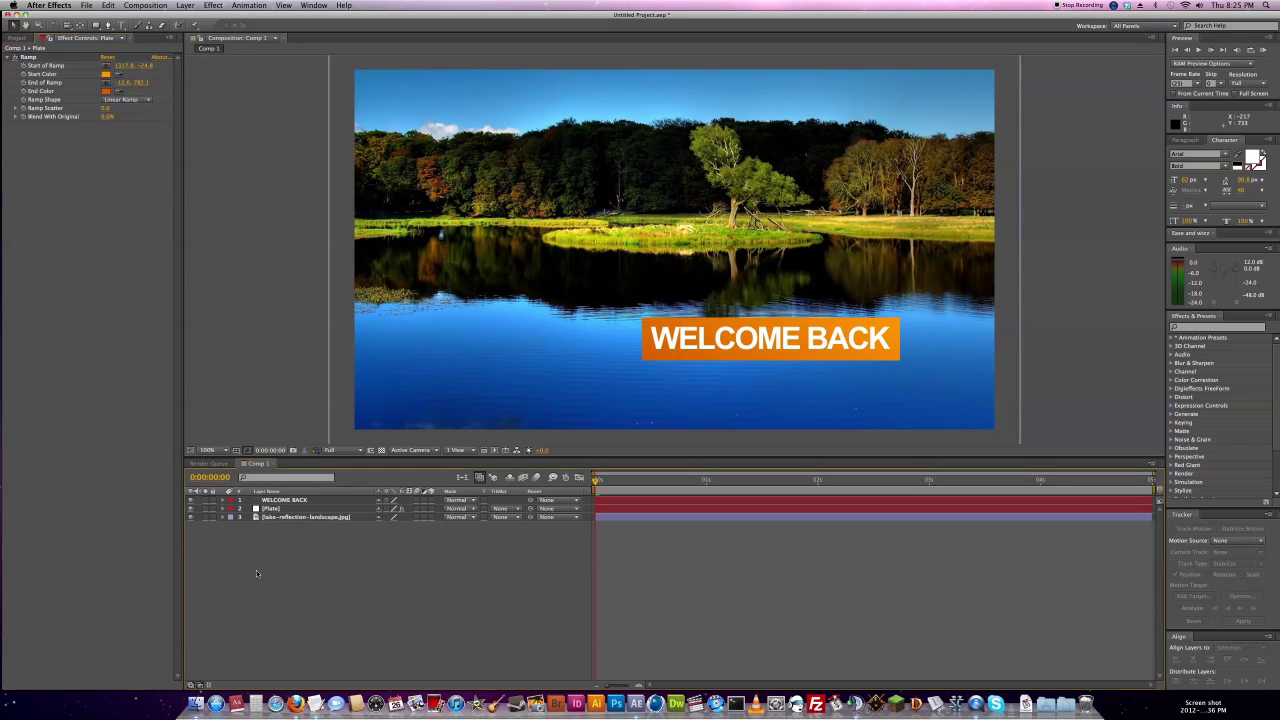
# Draw two white rectangles as separate shape layers, one covering the area left of the orange plate and one covering the area right of it.
pyautogui.click(96, 25)
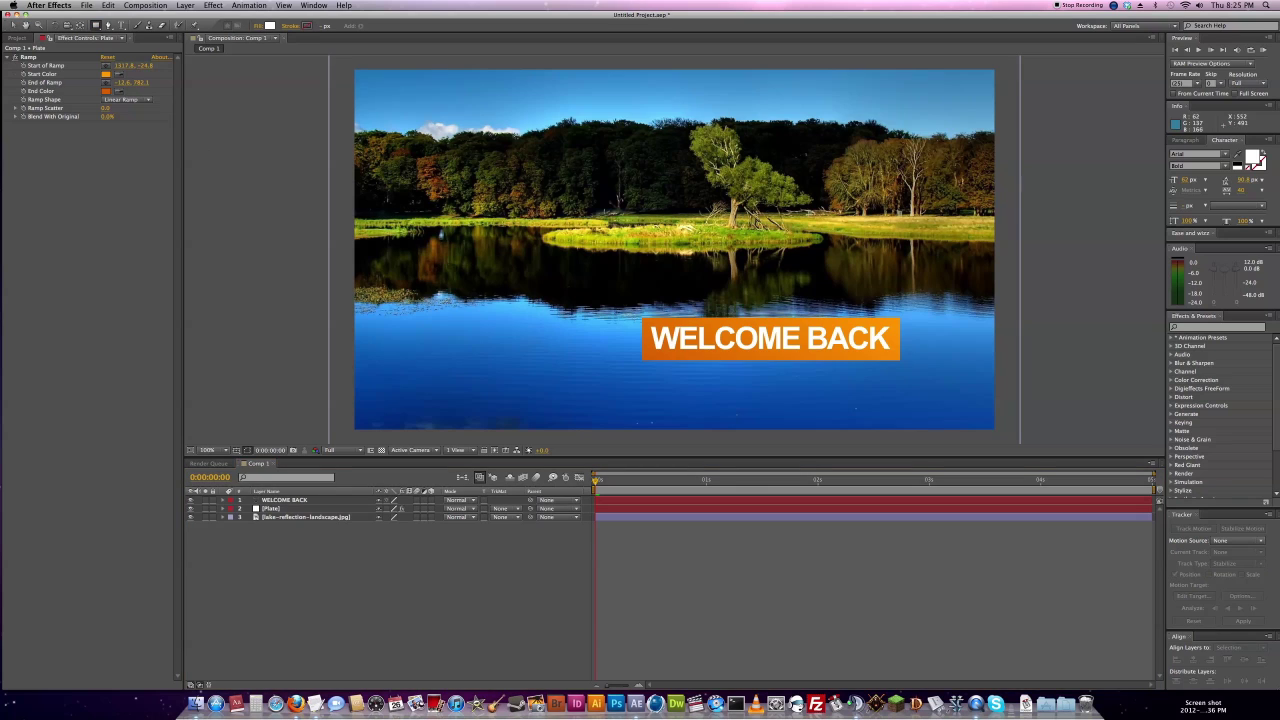
pyautogui.moveTo(642, 312); pyautogui.dragTo(323, 362)
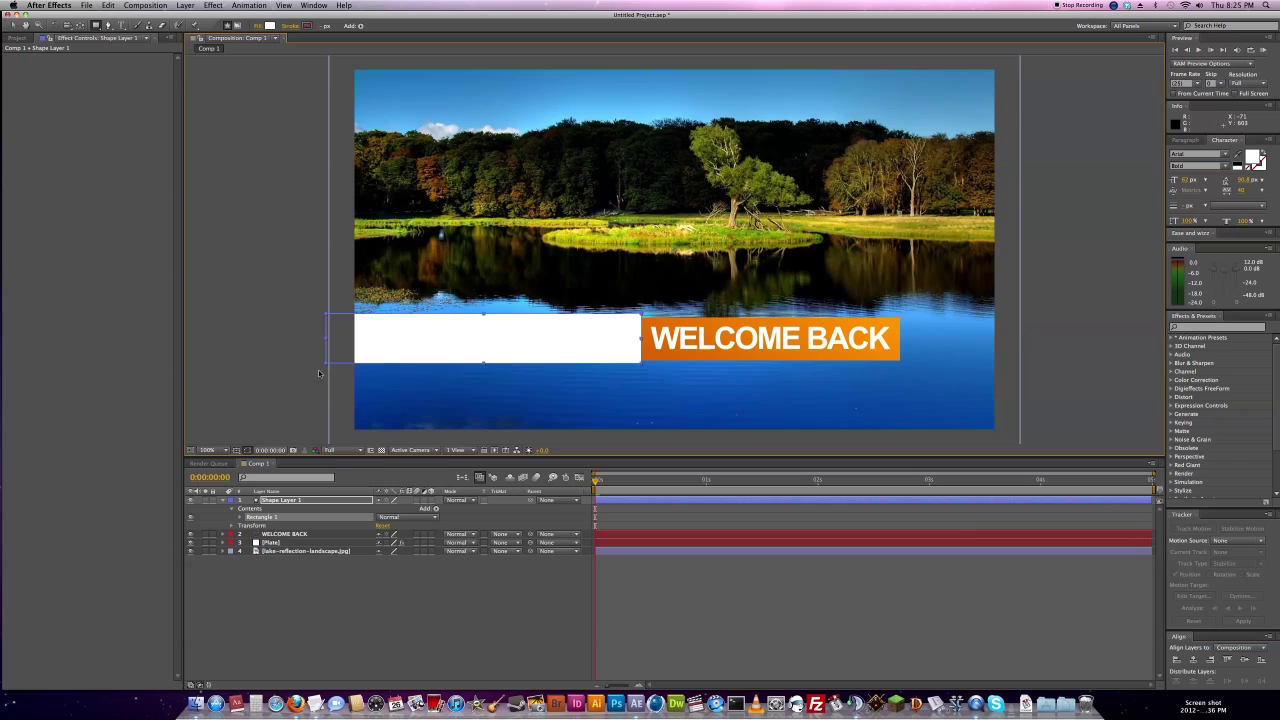
pyautogui.click(391, 589)
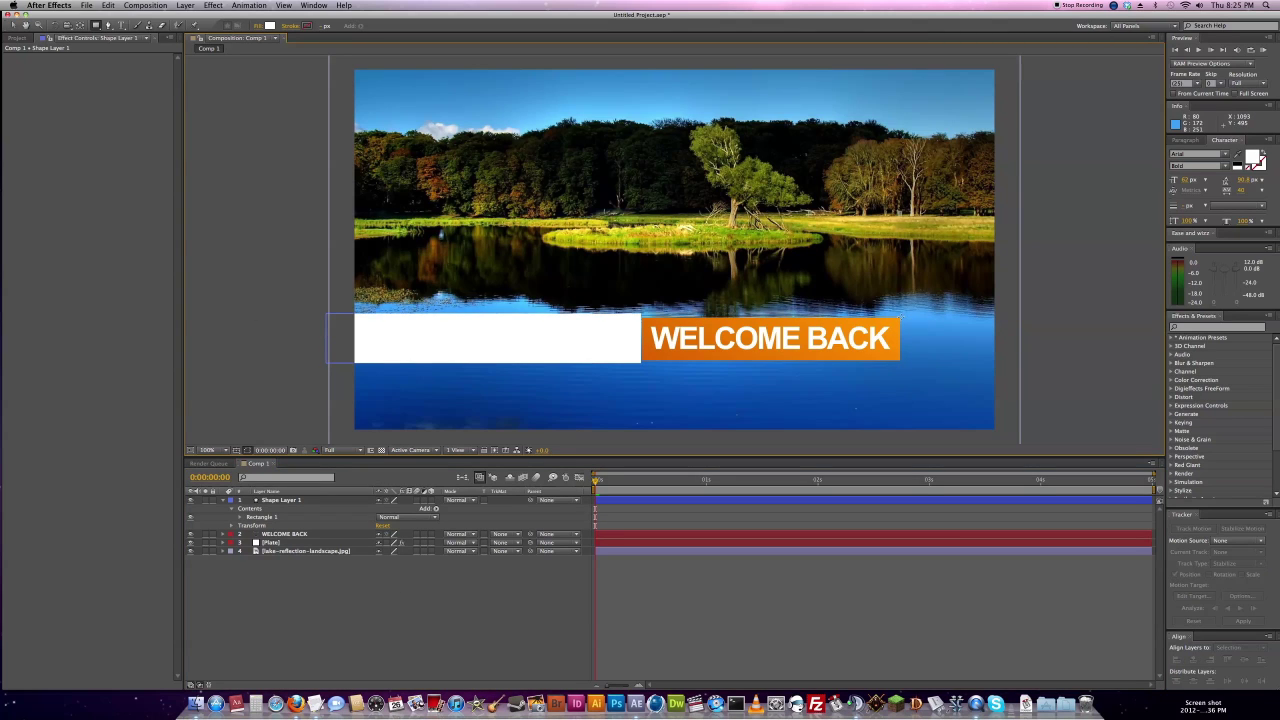
pyautogui.moveTo(900, 315); pyautogui.dragTo(1030, 368)
# Rename the right rectangle's layer "Text Mask" and the left rectangle's layer "Plate Mask".
pyautogui.click(280, 499)
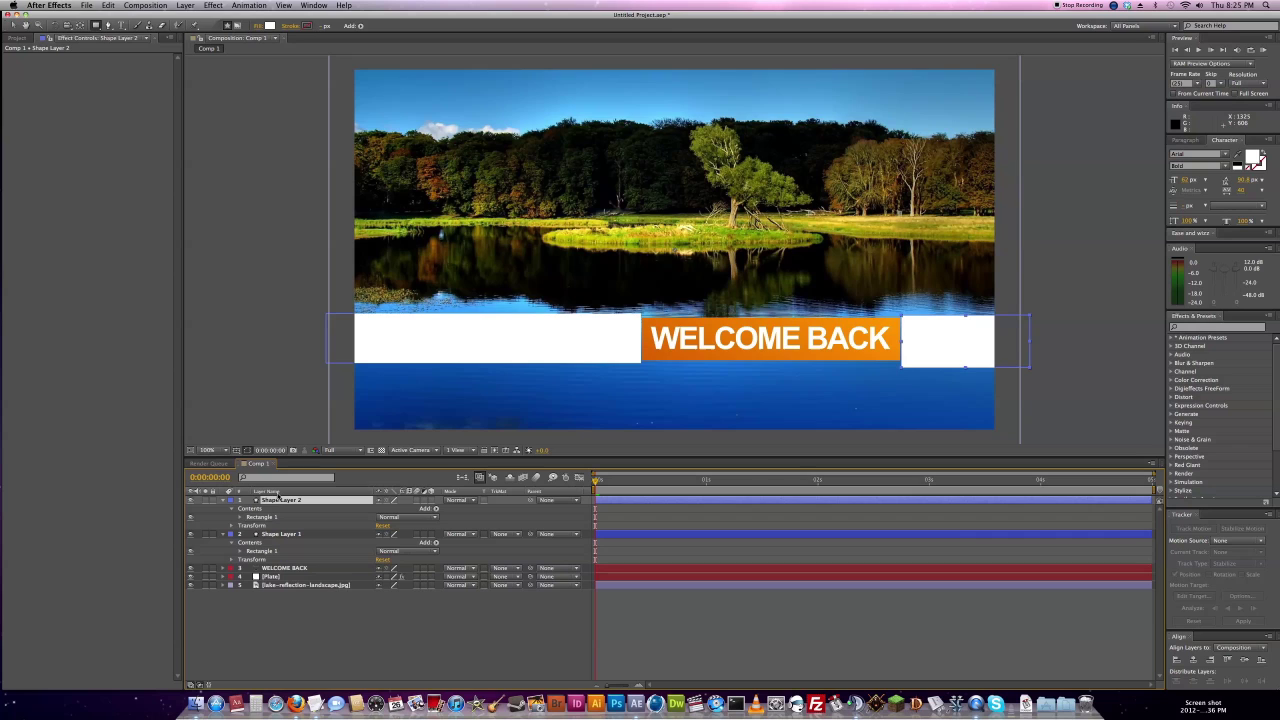
pyautogui.press('Return')
pyautogui.write('Text M')
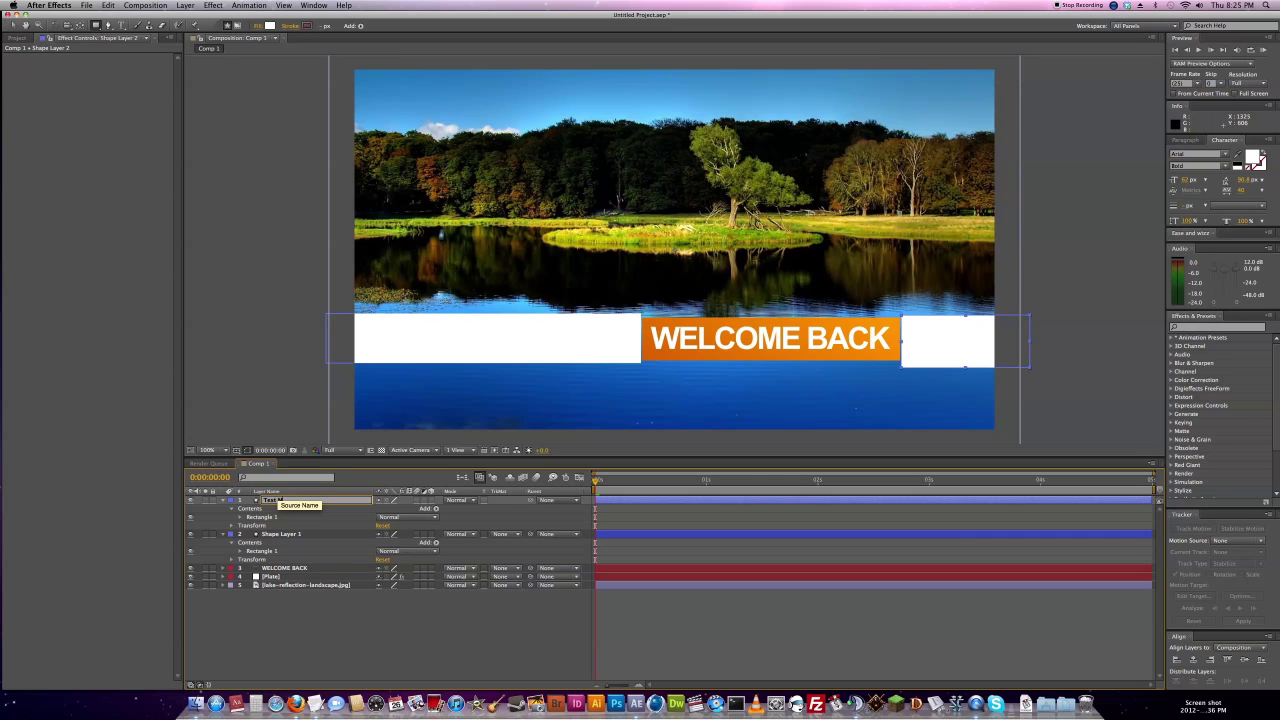
pyautogui.write('ask')
pyautogui.press('Return')
pyautogui.press('super+Down')
pyautogui.press('Return')
pyautogui.write('Plat')
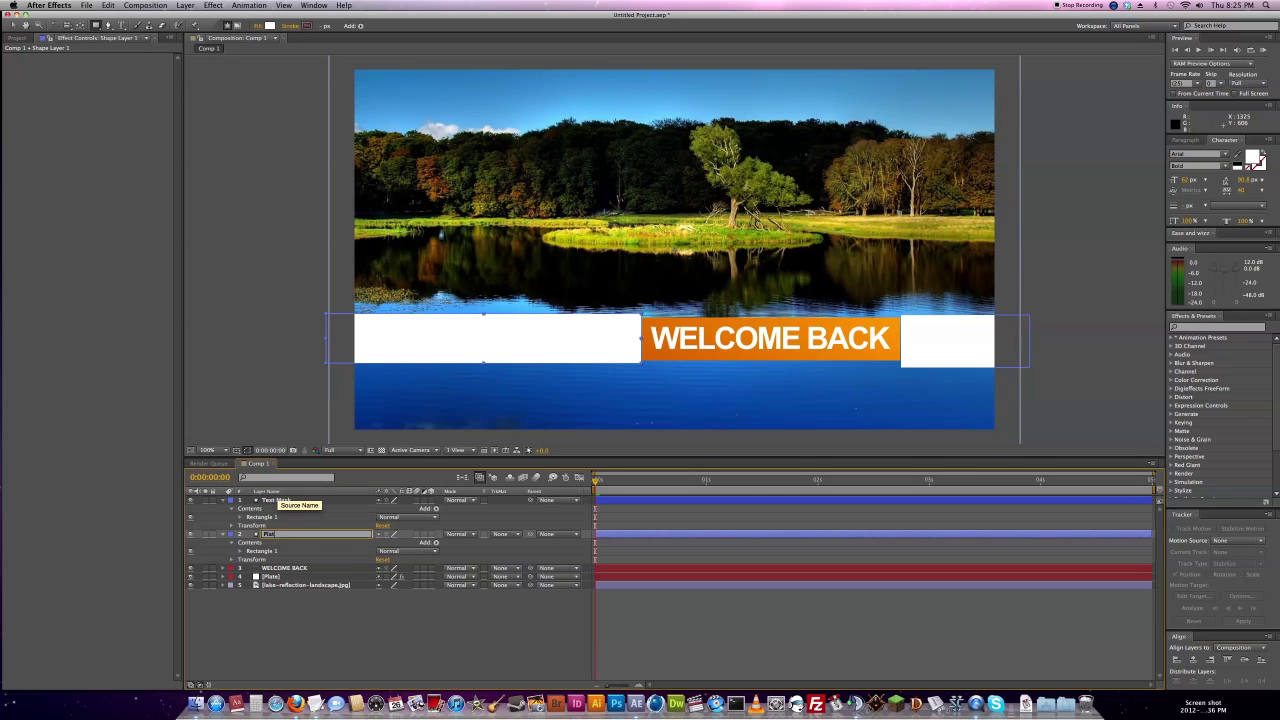
pyautogui.write('te Mask')
pyautogui.press('Return')
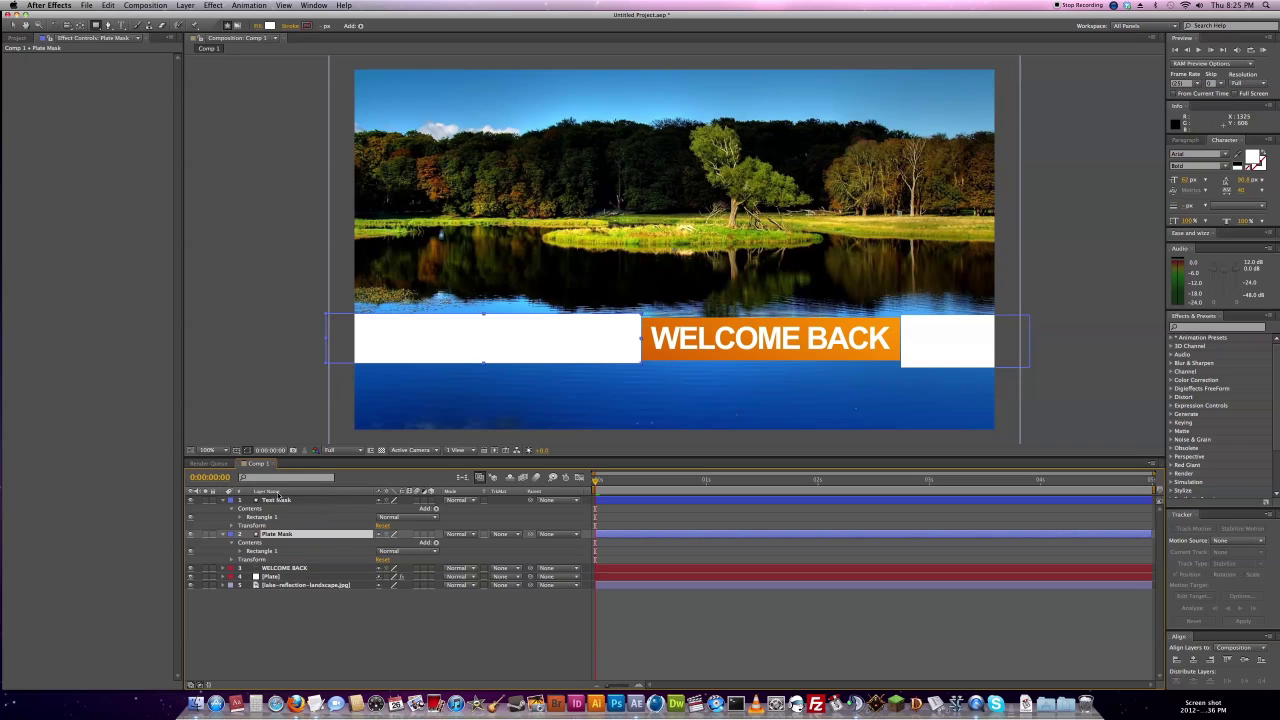
# Reorder the layers so Plate Mask sits directly above the Plate layer, leaving Text Mask directly above WELCOME BACK.
pyautogui.click(280, 587)
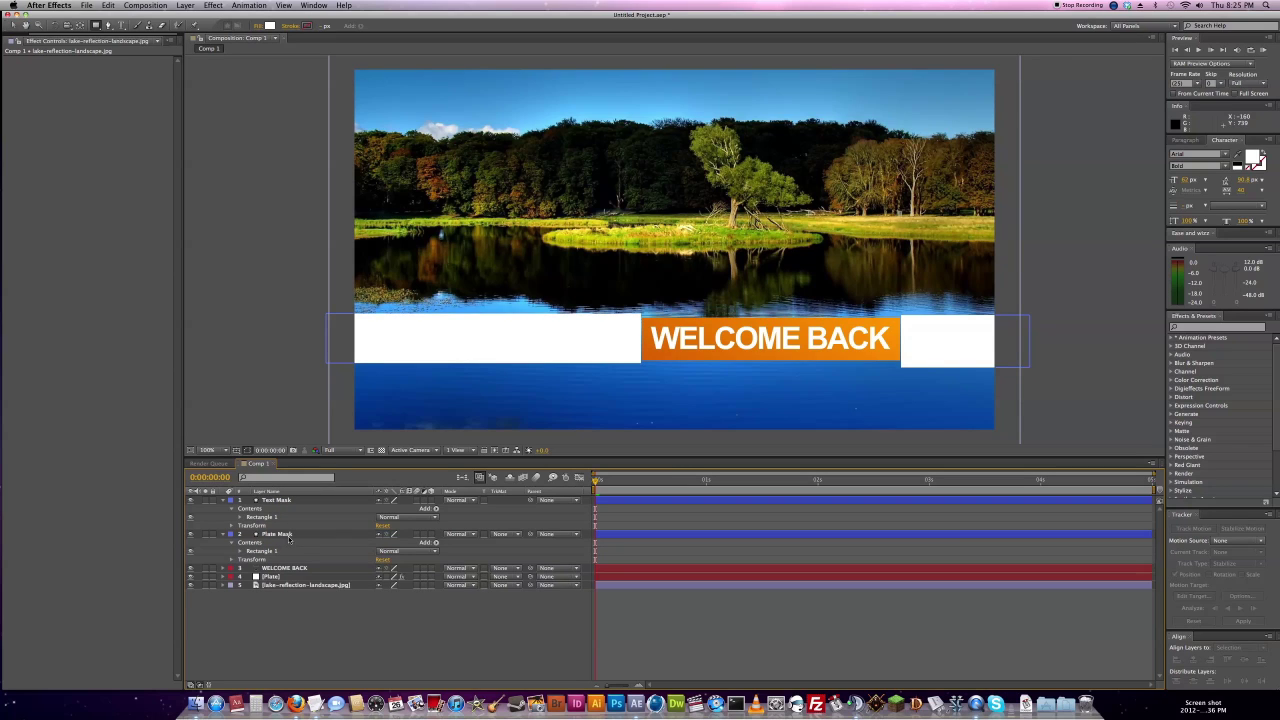
pyautogui.click(289, 536)
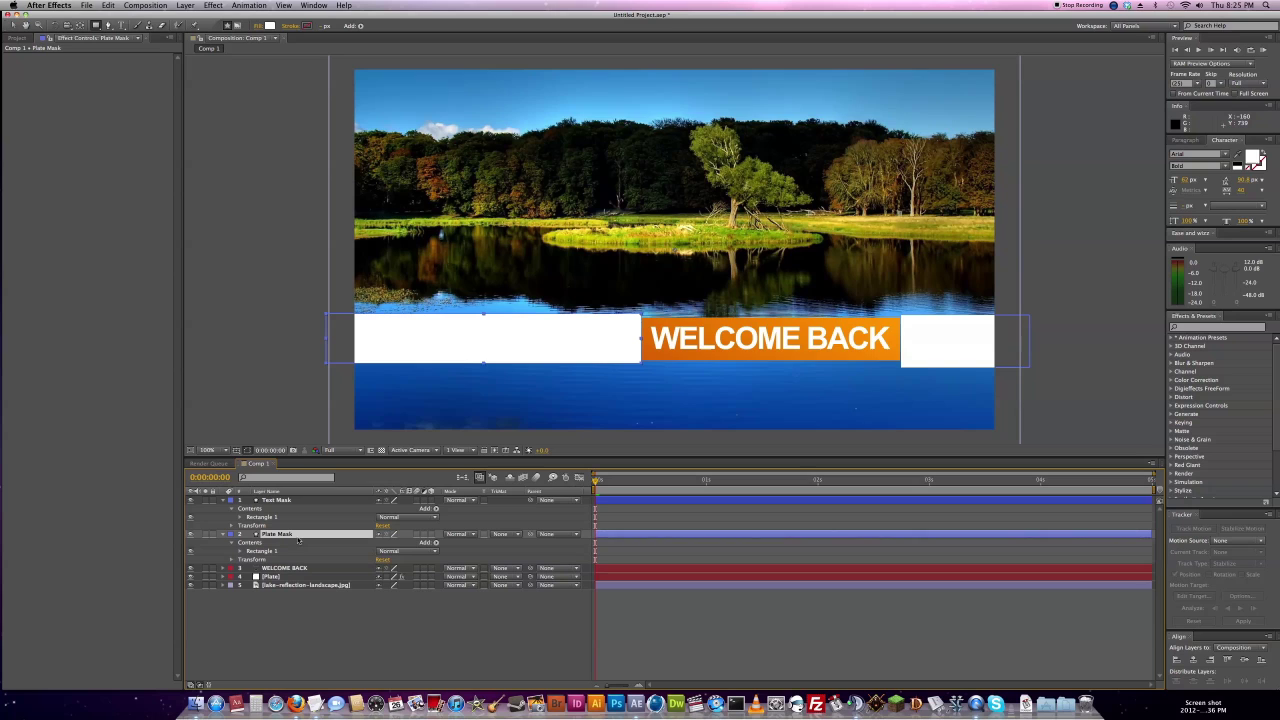
pyautogui.moveTo(292, 537); pyautogui.dragTo(288, 576)
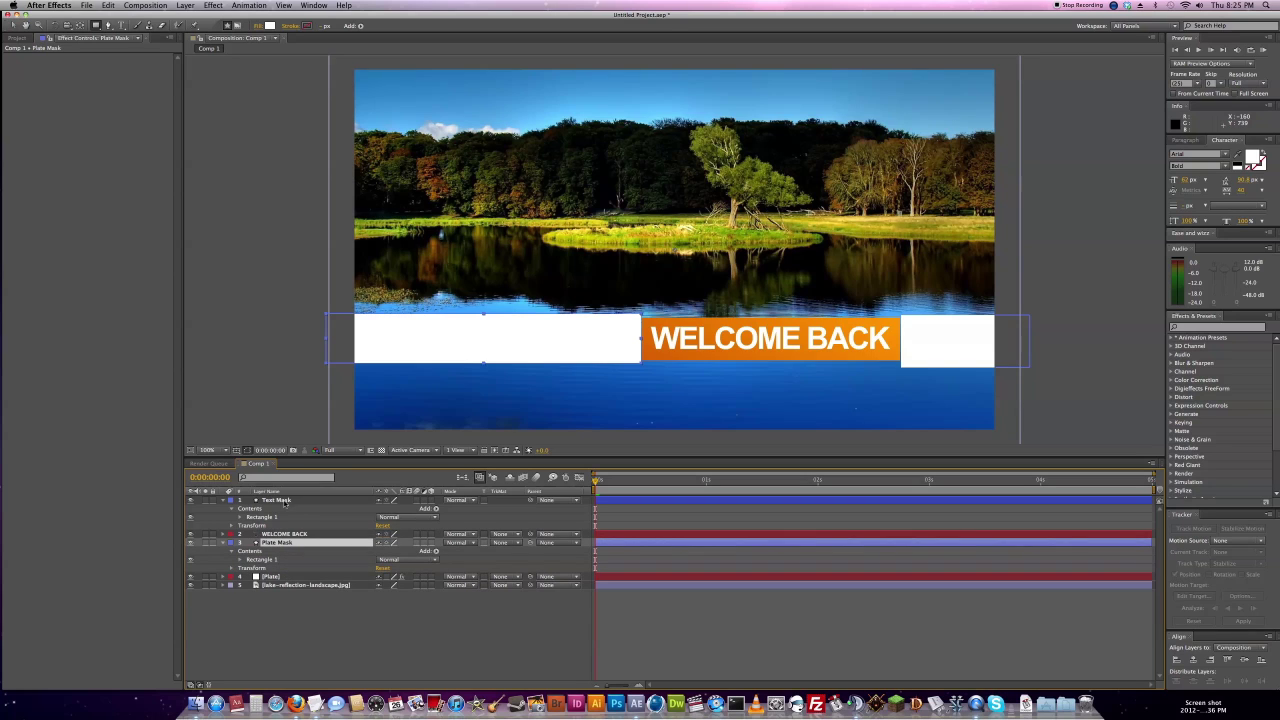
pyautogui.click(280, 500)
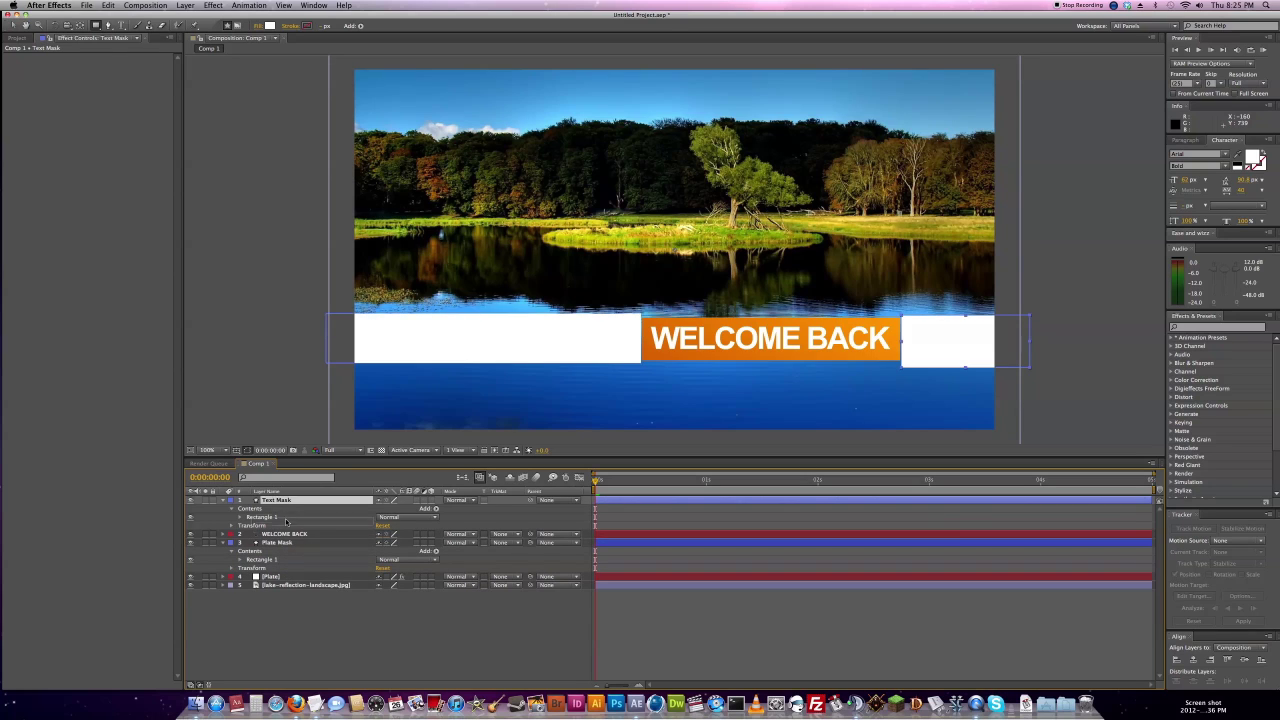
# Set the Plate layer's track matte to Luma Inverted Matte "Plate Mask".
pyautogui.click(269, 577)
pyautogui.click(502, 578)
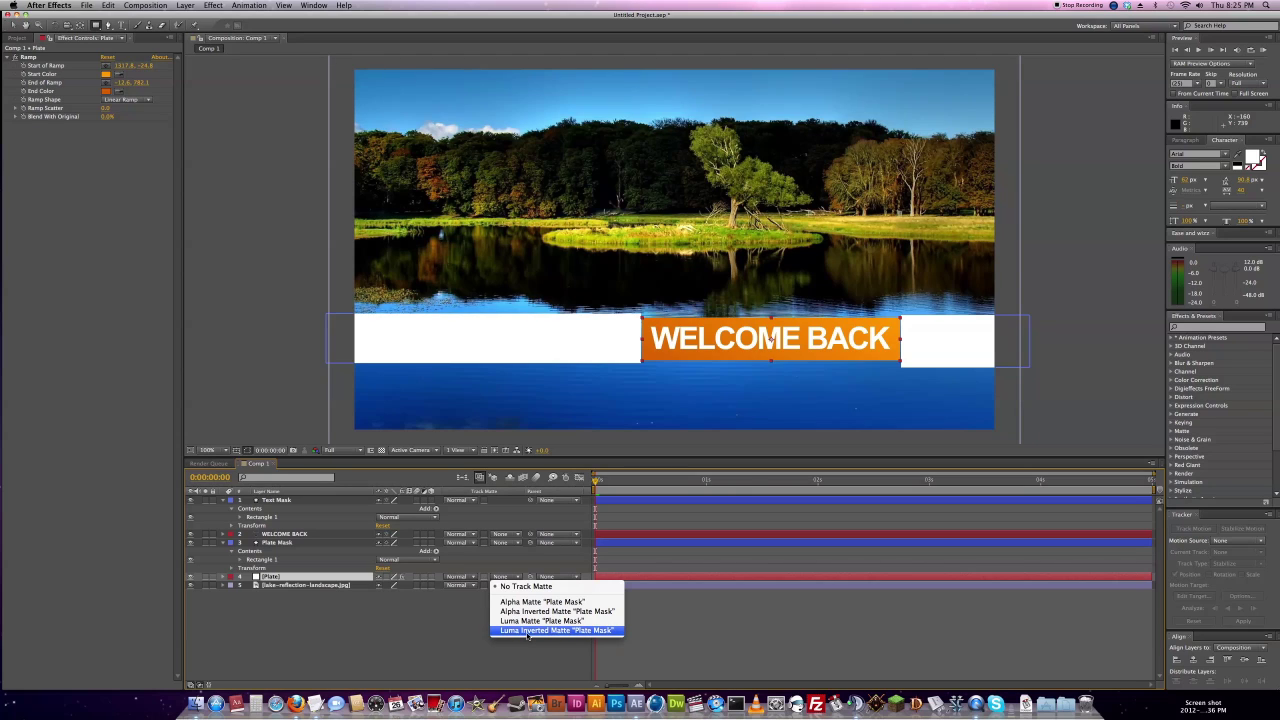
pyautogui.click(528, 631)
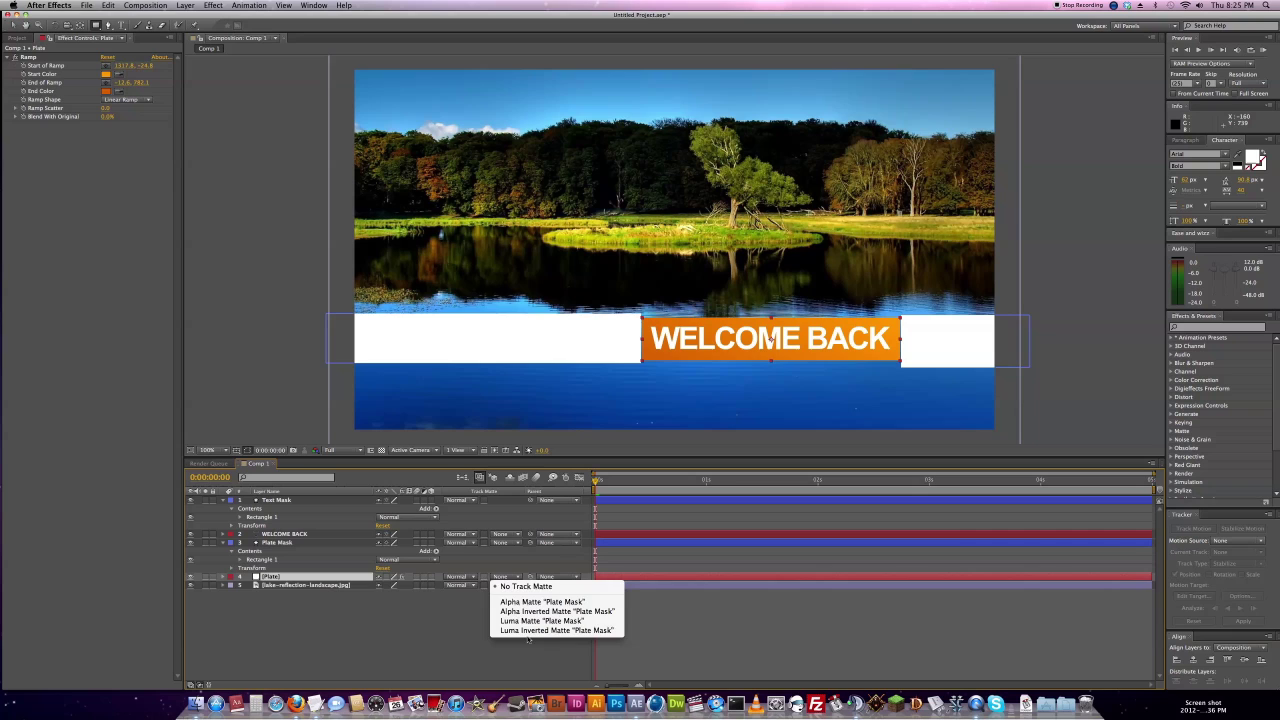
pyautogui.click(280, 544)
pyautogui.click(282, 543)
pyautogui.click(271, 578)
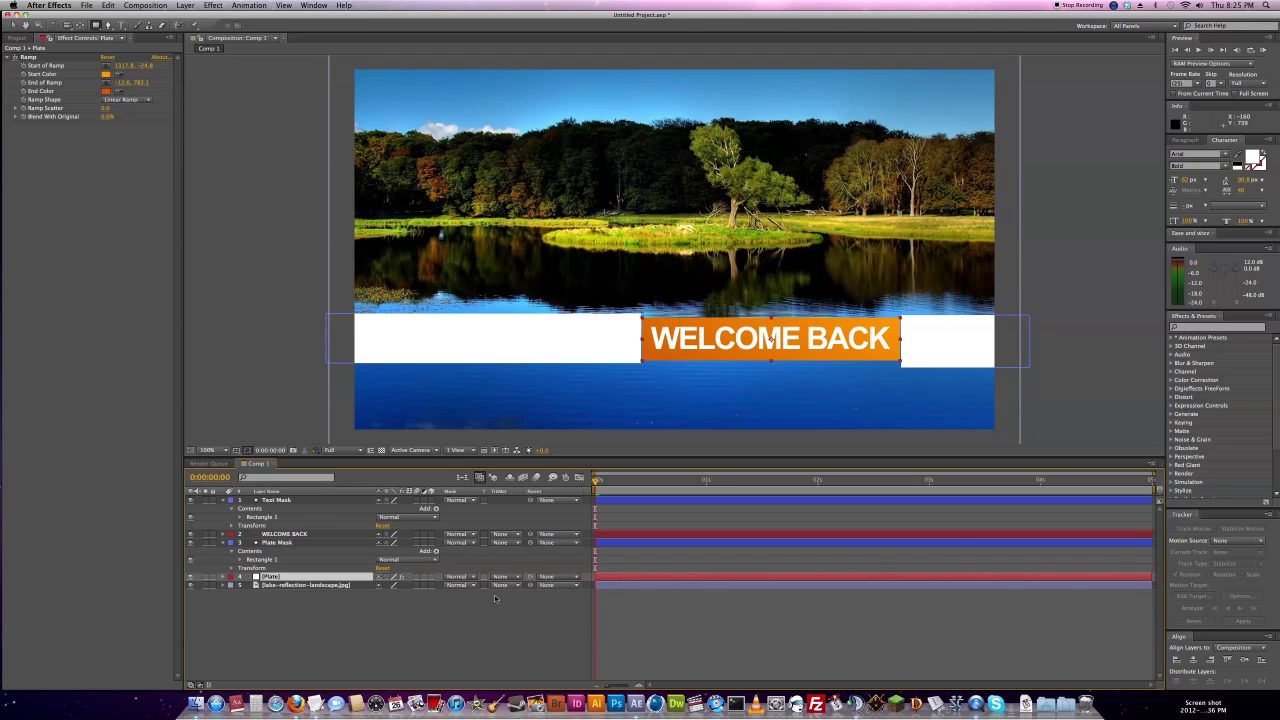
pyautogui.click(497, 585)
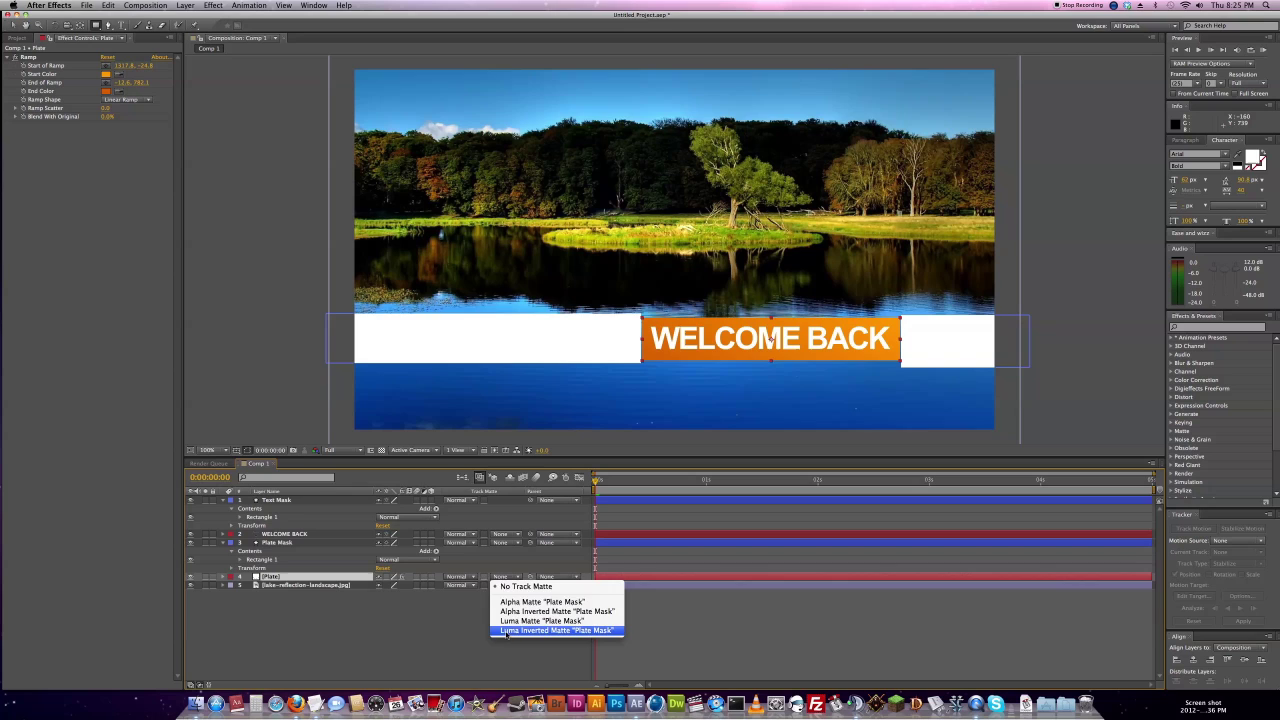
pyautogui.click(507, 630)
# Set the WELCOME BACK layer's track matte to Luma Inverted Matte "Text Mask".
pyautogui.click(286, 535)
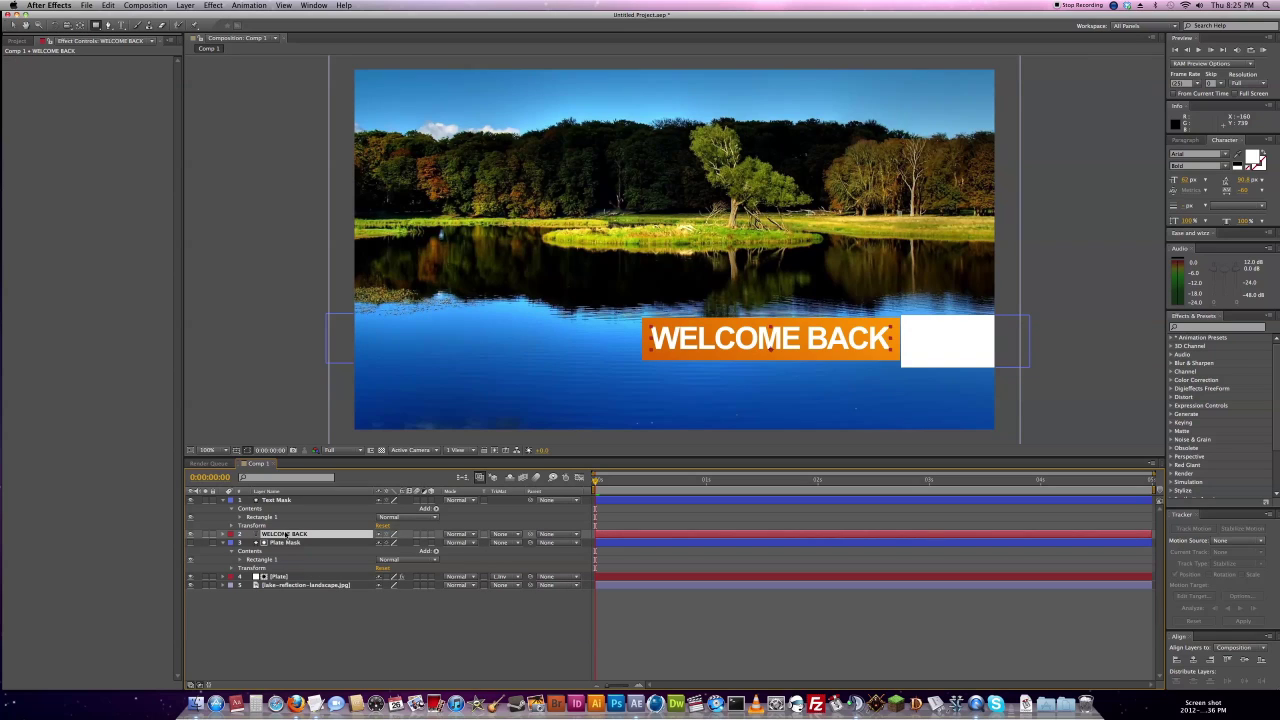
pyautogui.click(495, 537)
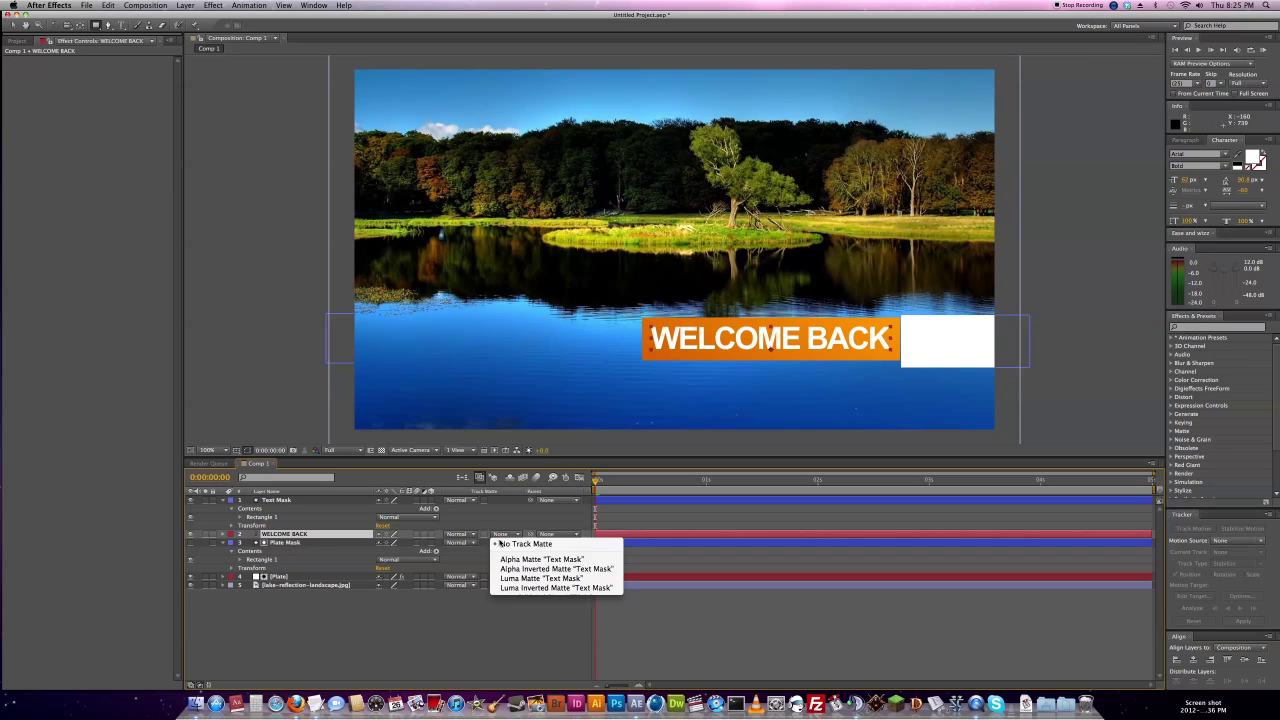
pyautogui.click(513, 588)
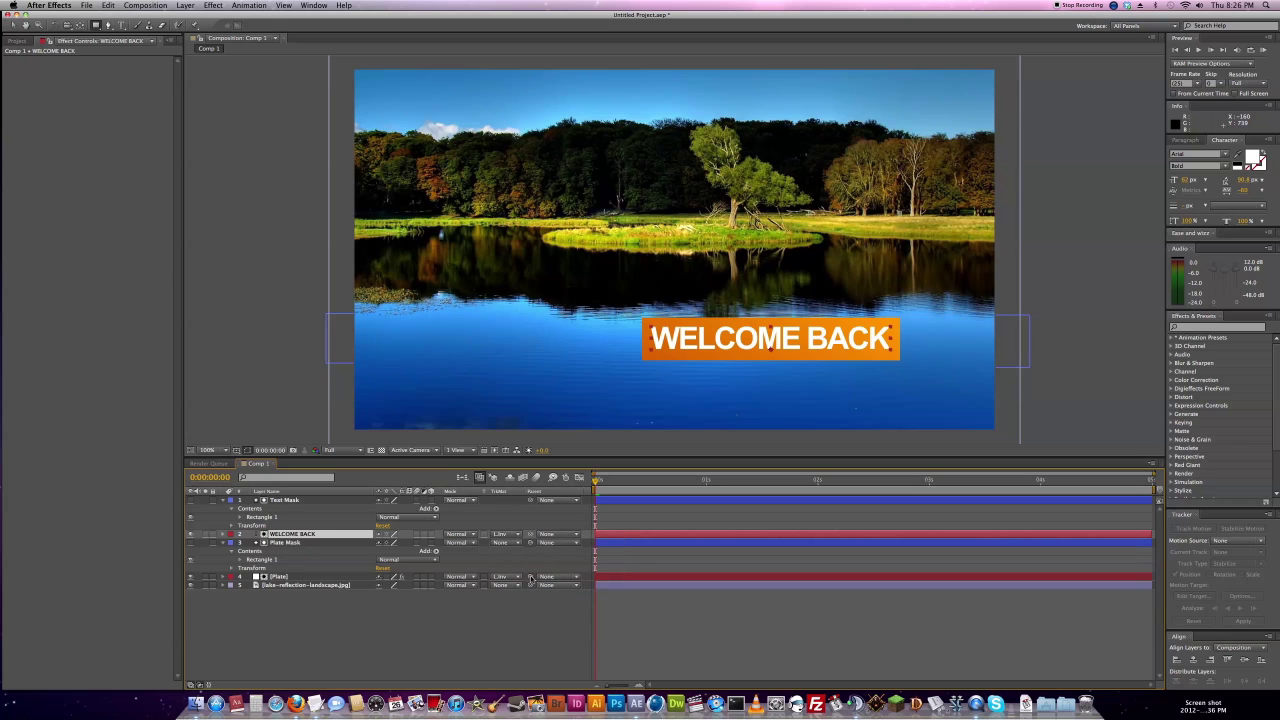
pyautogui.click(530, 628)
# Test the text matte by sliding WELCOME BACK to the right across the plate's edge, and undo the move.
pyautogui.moveTo(708, 337); pyautogui.dragTo(810, 342)
pyautogui.press('Delete')
pyautogui.press('v')
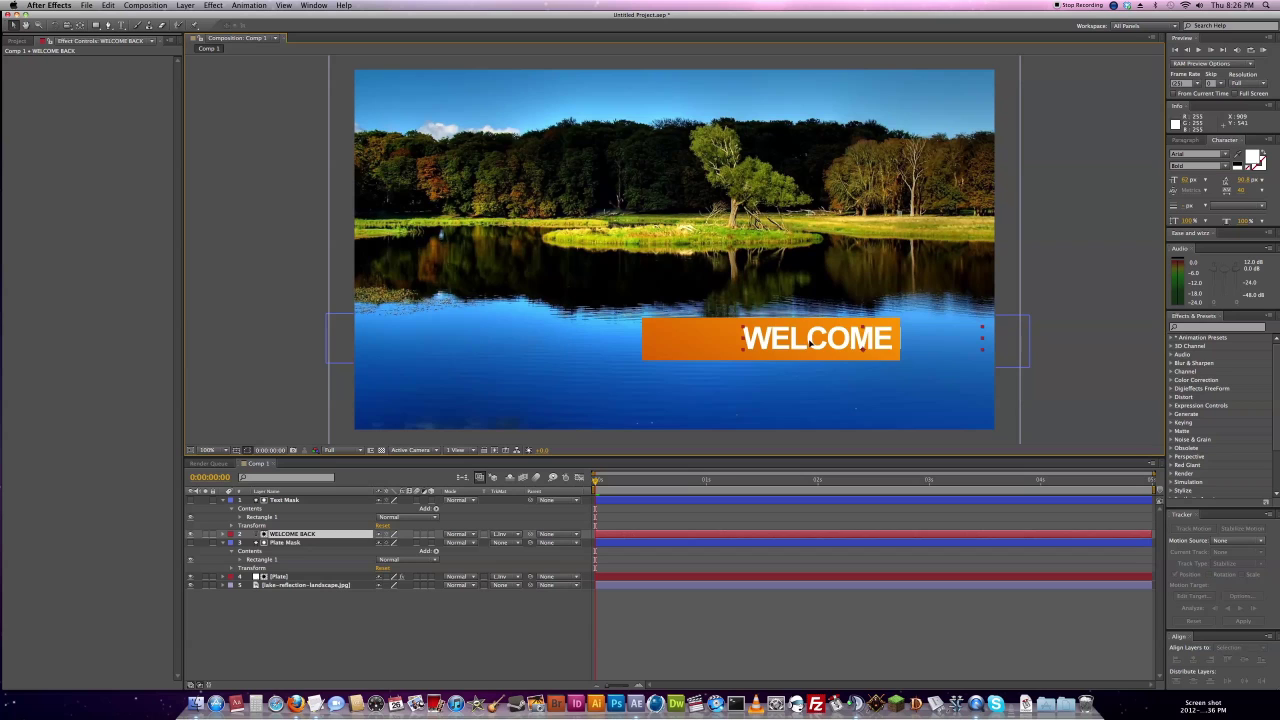
pyautogui.press('super+z')
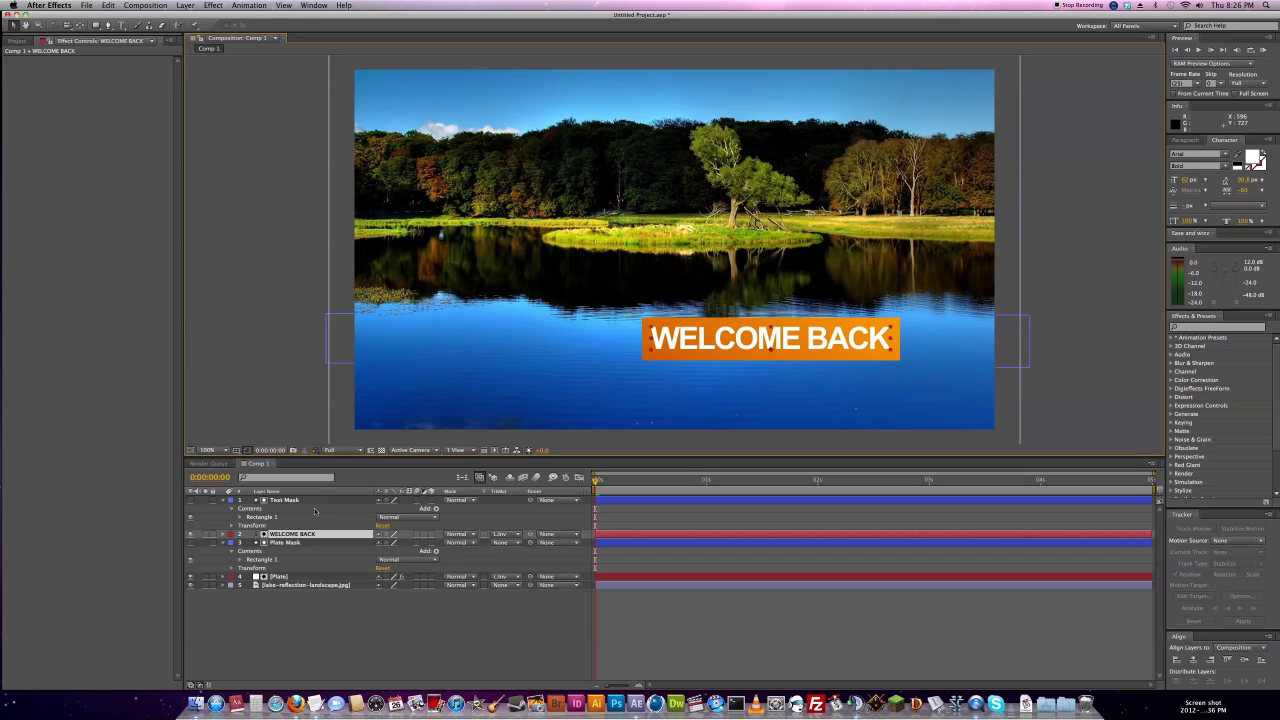
# Add Position keyframes to both the WELCOME BACK and Plate layers at 0:00:00:19, showing only the layers' keyframed and Position properties.
pyautogui.moveTo(671, 362)
pyautogui.mouseDown()
pyautogui.moveTo(537, 355)
pyautogui.moveTo(671, 362)
pyautogui.mouseUp()
pyautogui.click(680, 481)
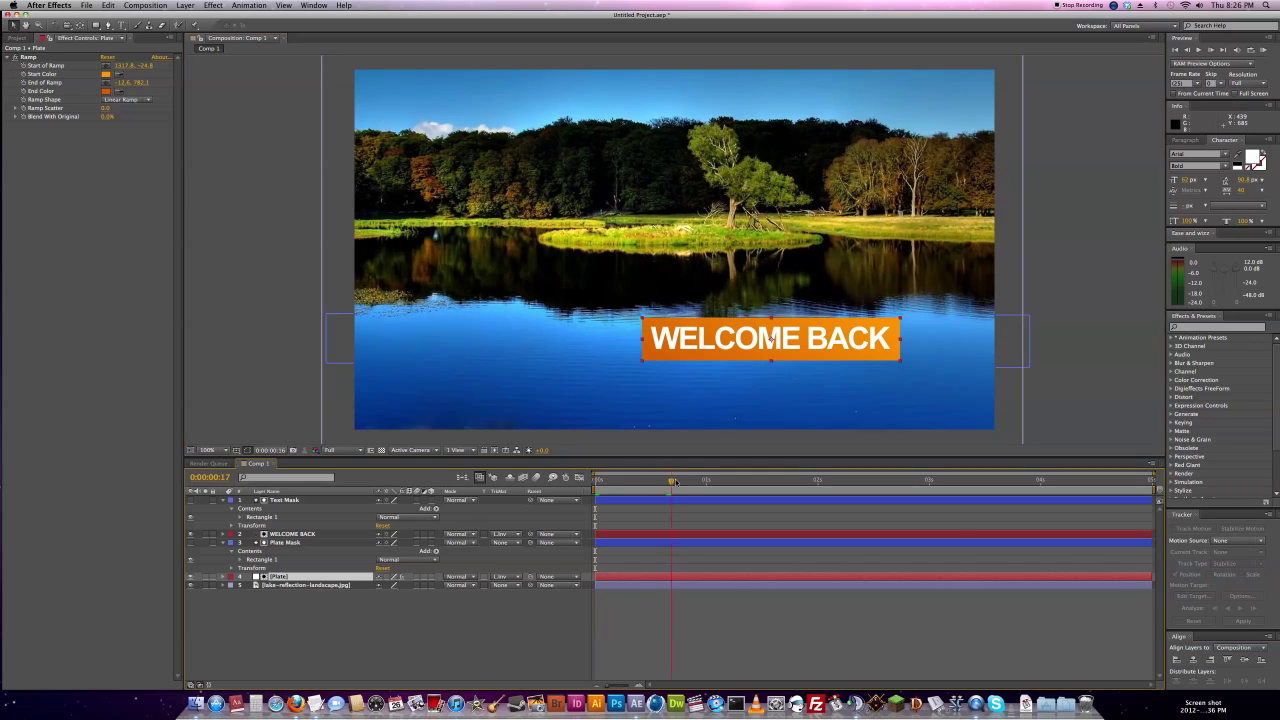
pyautogui.press('super+a')
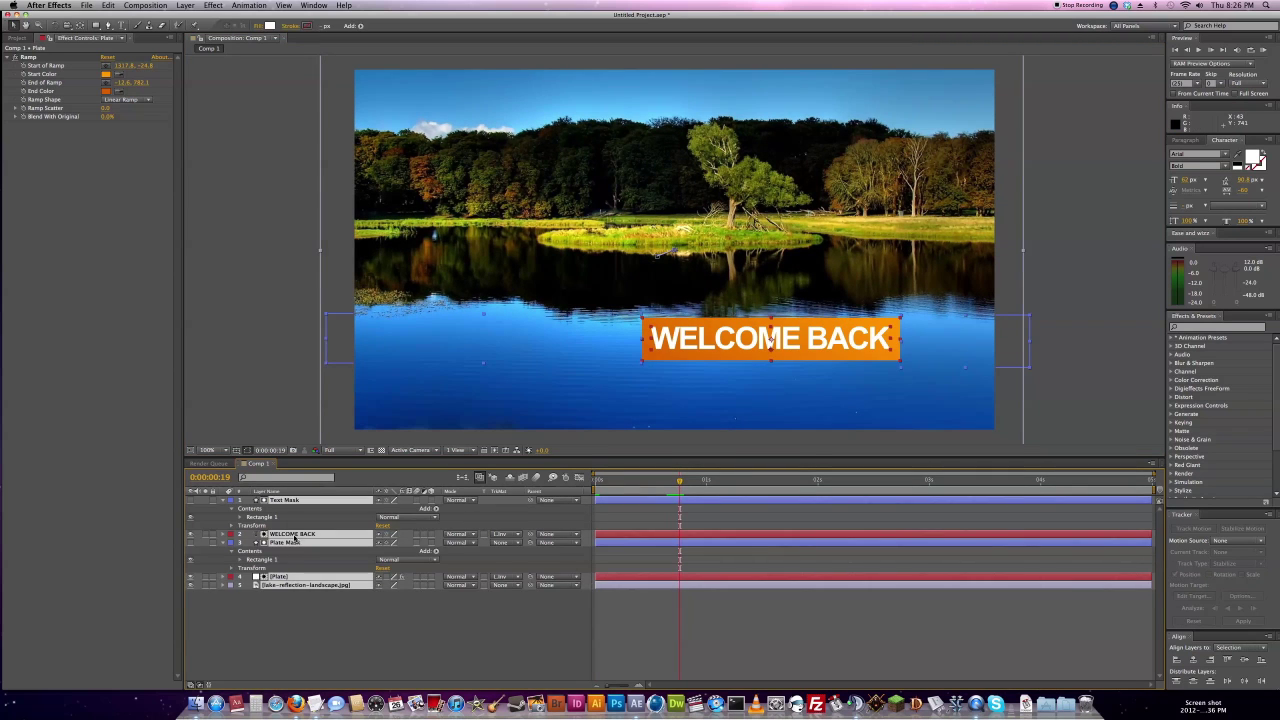
pyautogui.press('u')
pyautogui.press('super+shift+a')
pyautogui.click(287, 509)
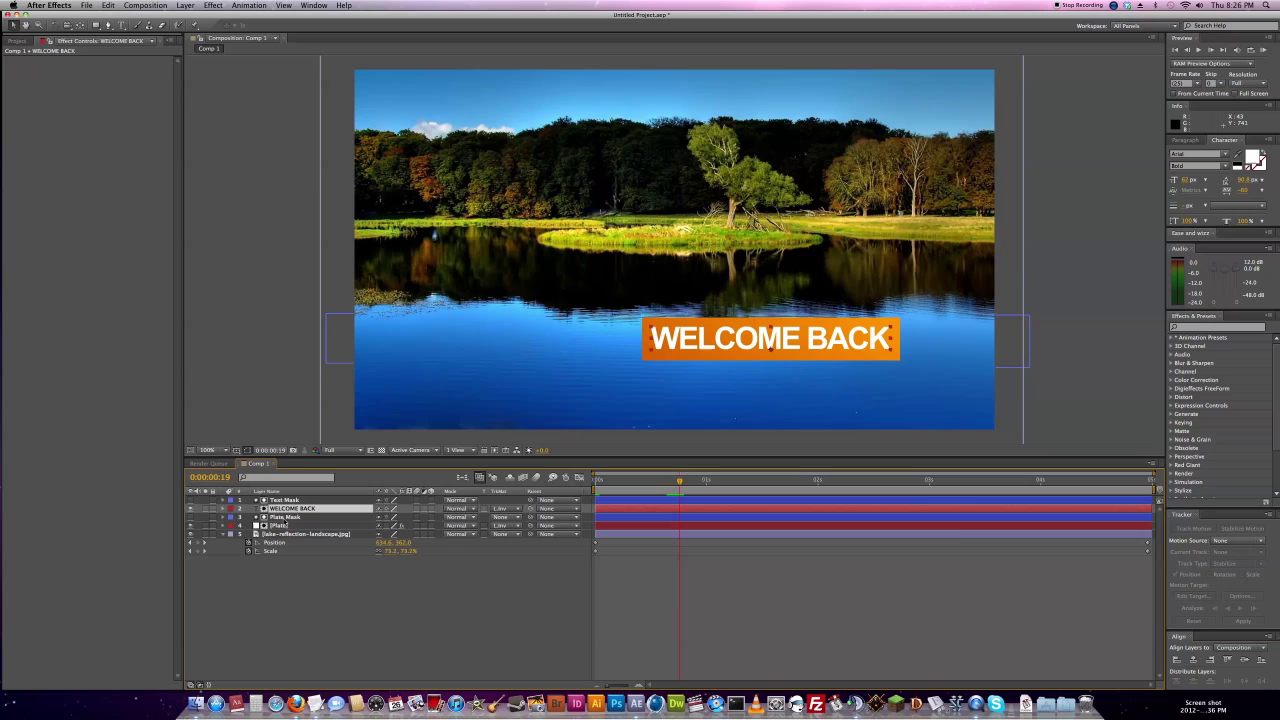
pyautogui.keyDown('super'); pyautogui.click(285, 525); pyautogui.keyUp('super')
pyautogui.press('p')
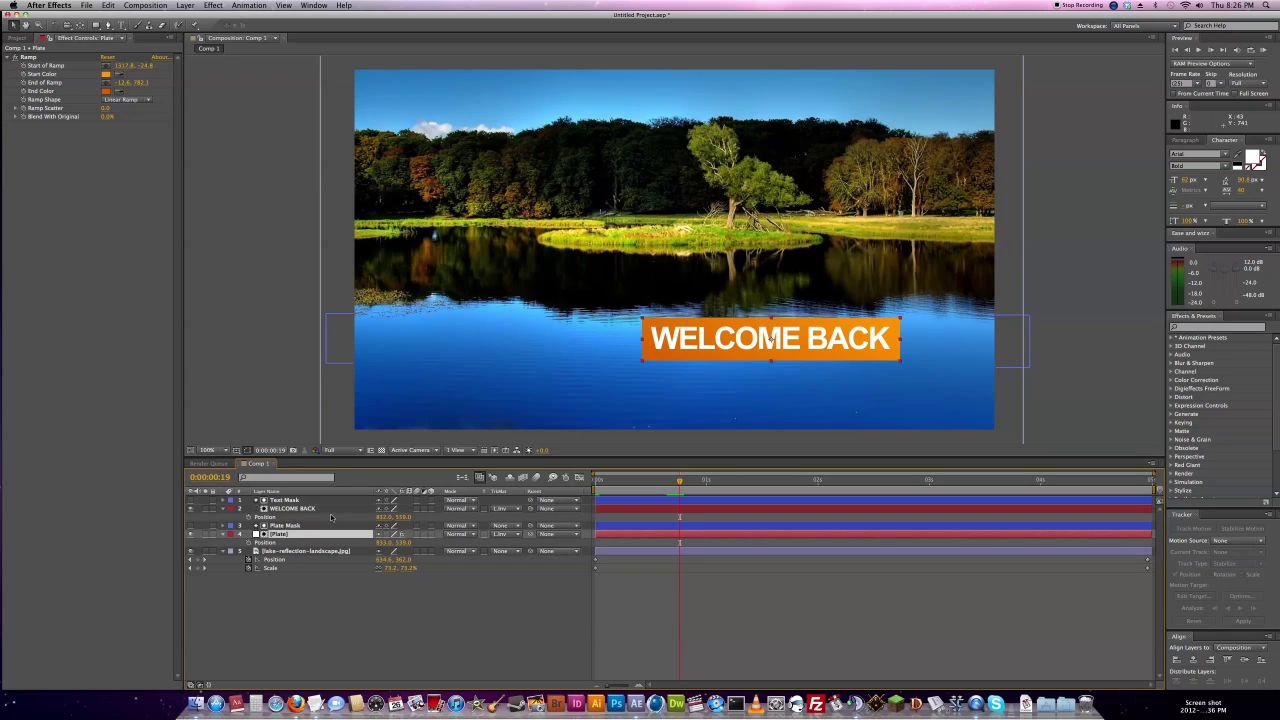
pyautogui.keyDown('shift'); pyautogui.click(769, 338); pyautogui.keyUp('shift')
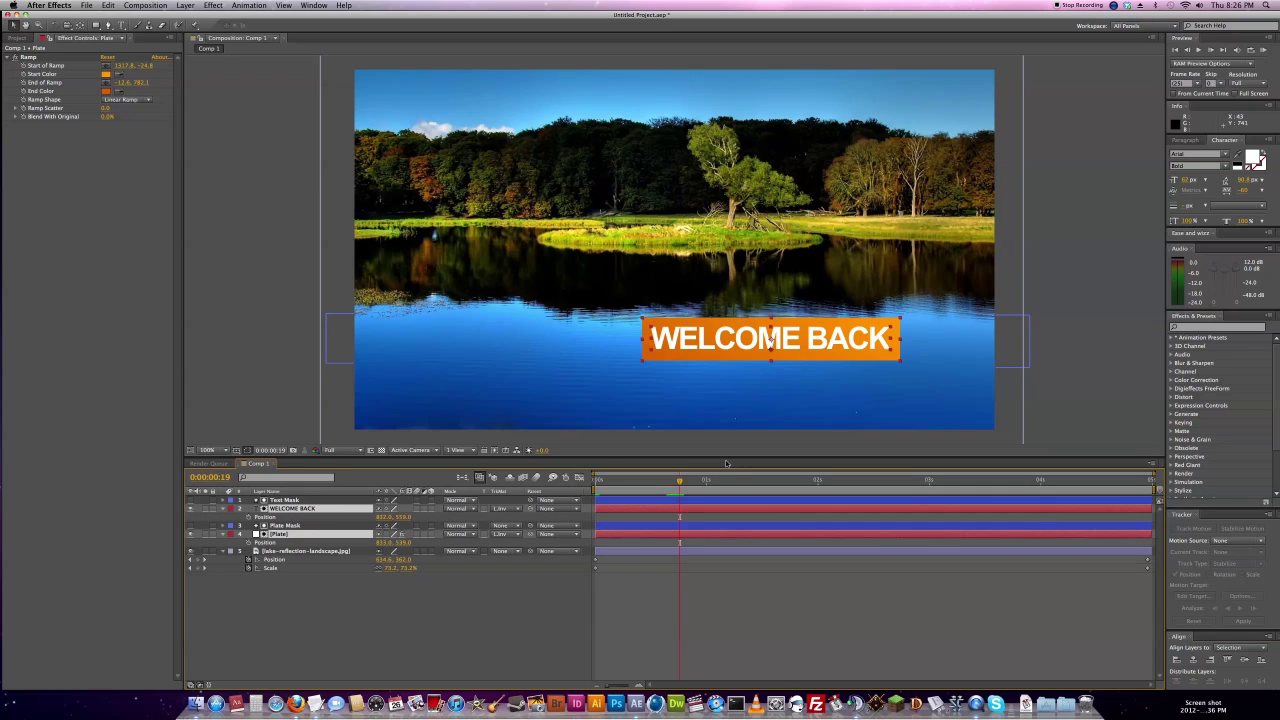
pyautogui.click(249, 517)
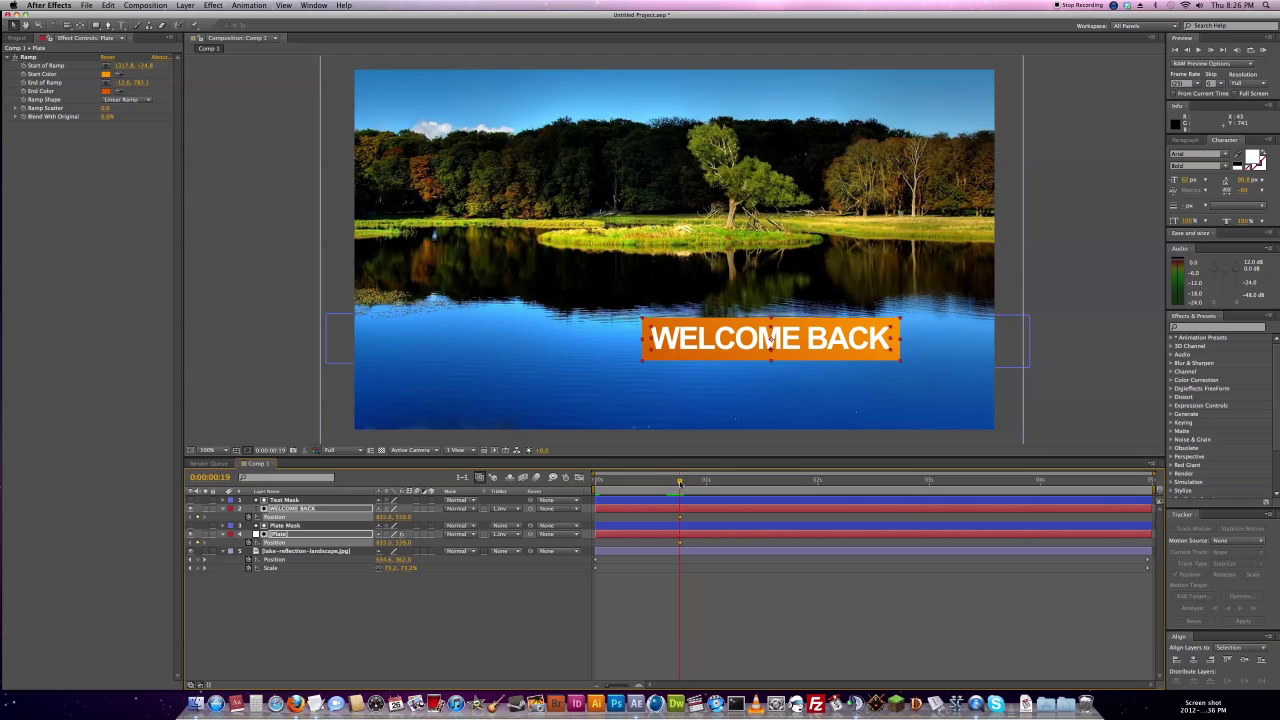
# At 0:00:00:09, slide the text right and the plate left until both are hidden by their mattes, and scrub through the animation.
pyautogui.moveTo(679, 483); pyautogui.dragTo(636, 492)
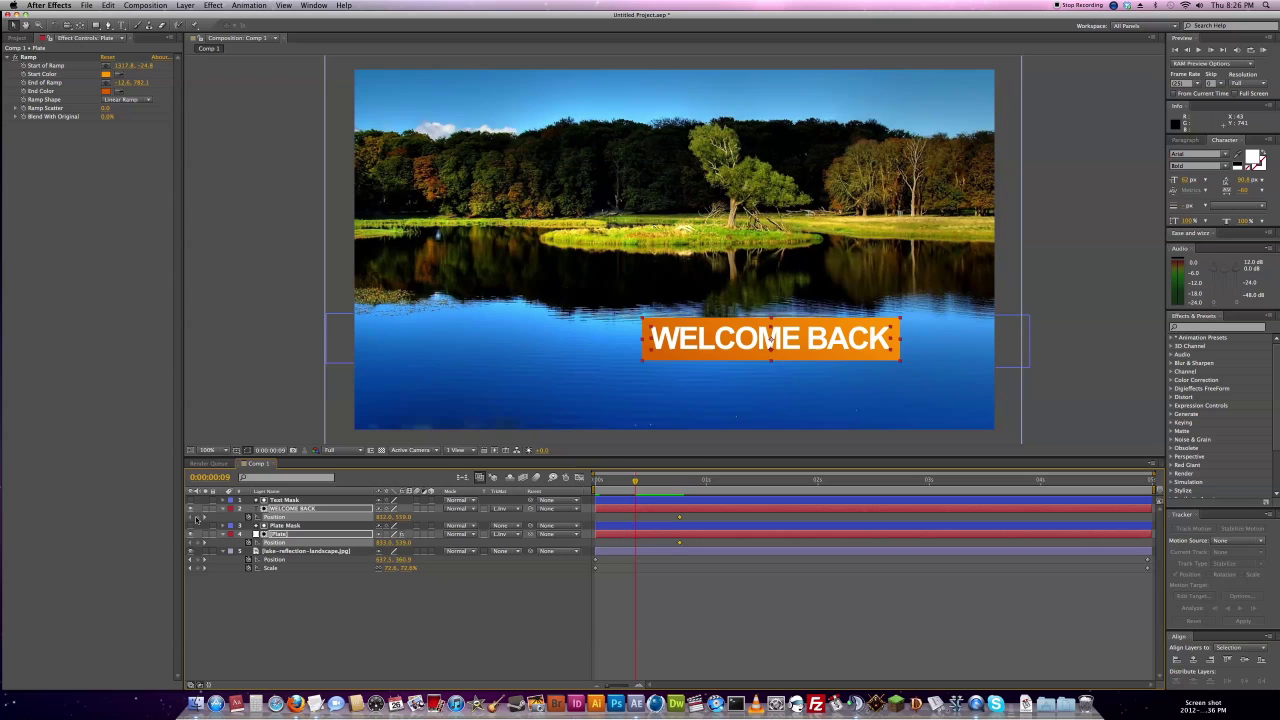
pyautogui.click(687, 601)
pyautogui.moveTo(744, 348); pyautogui.dragTo(998, 350)
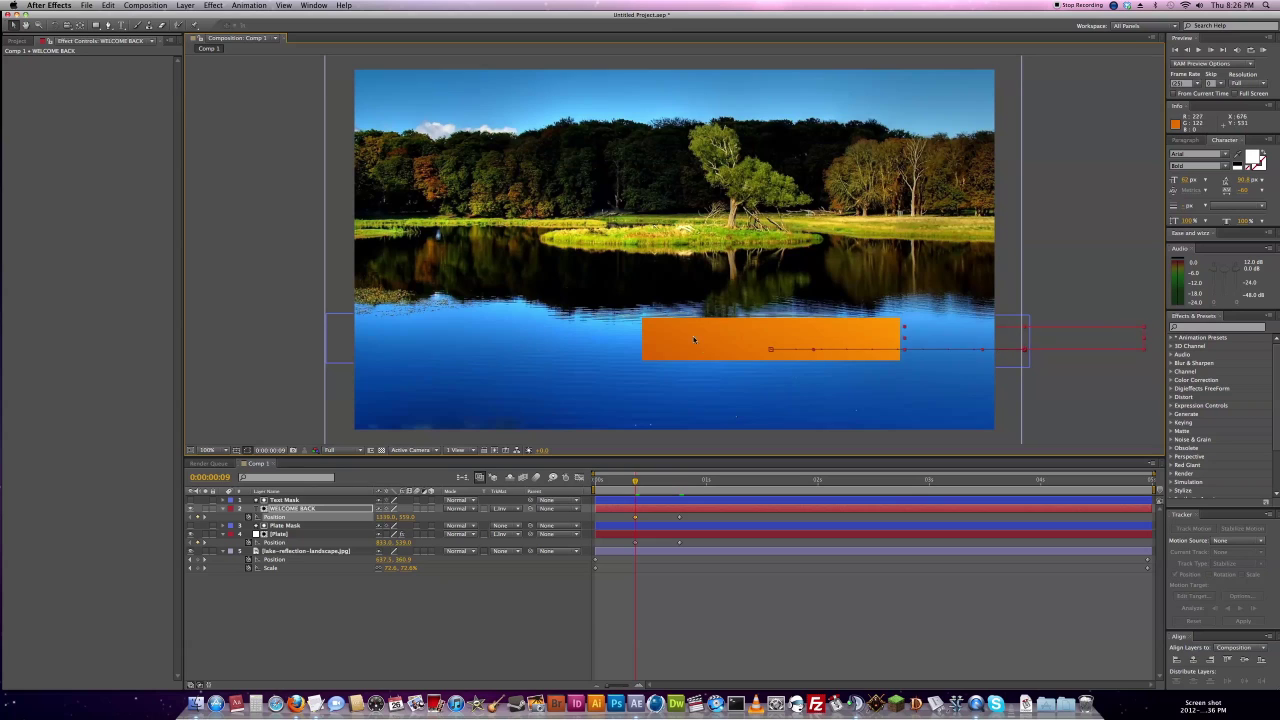
pyautogui.moveTo(703, 332); pyautogui.dragTo(448, 331)
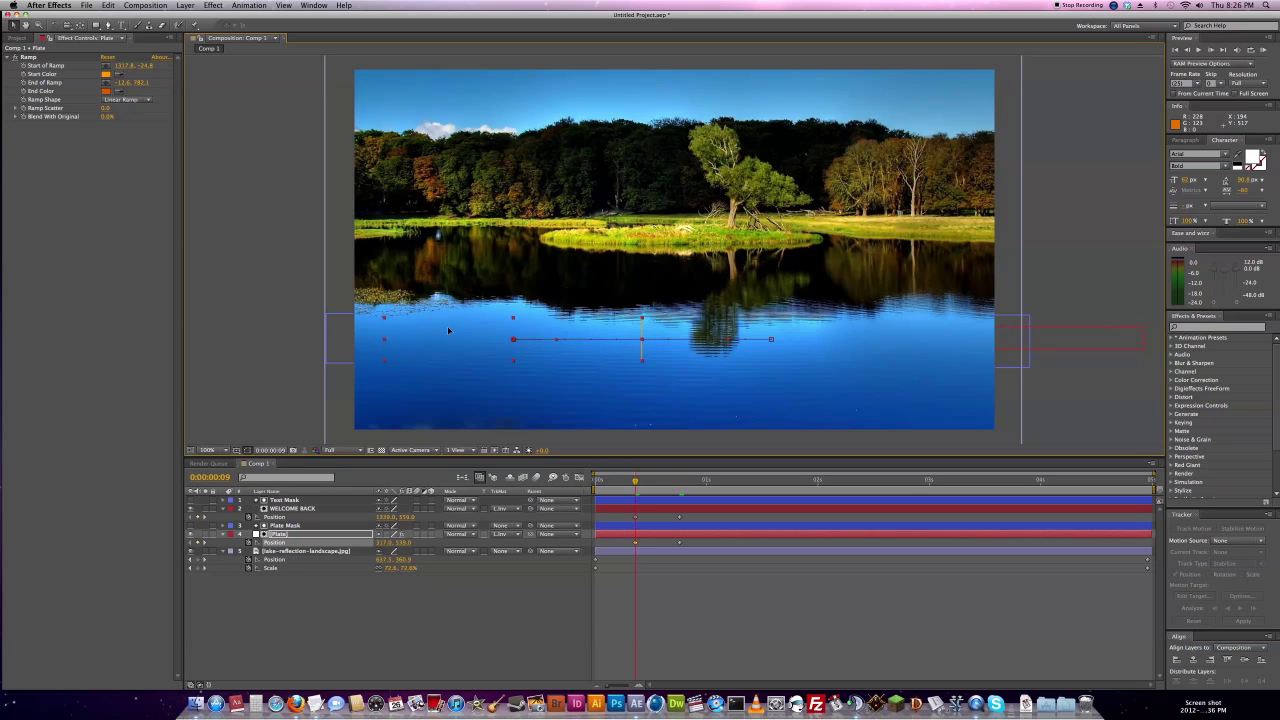
pyautogui.click(669, 614)
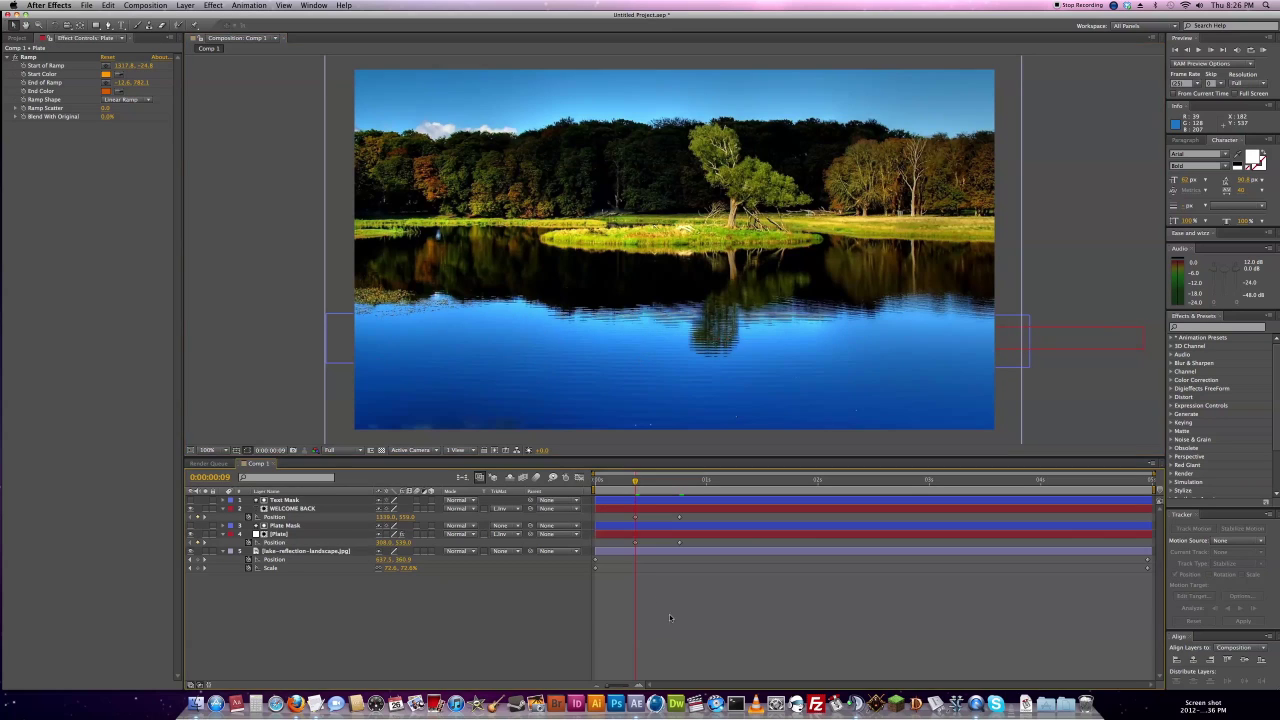
pyautogui.click(643, 480)
pyautogui.moveTo(664, 481); pyautogui.dragTo(676, 487)
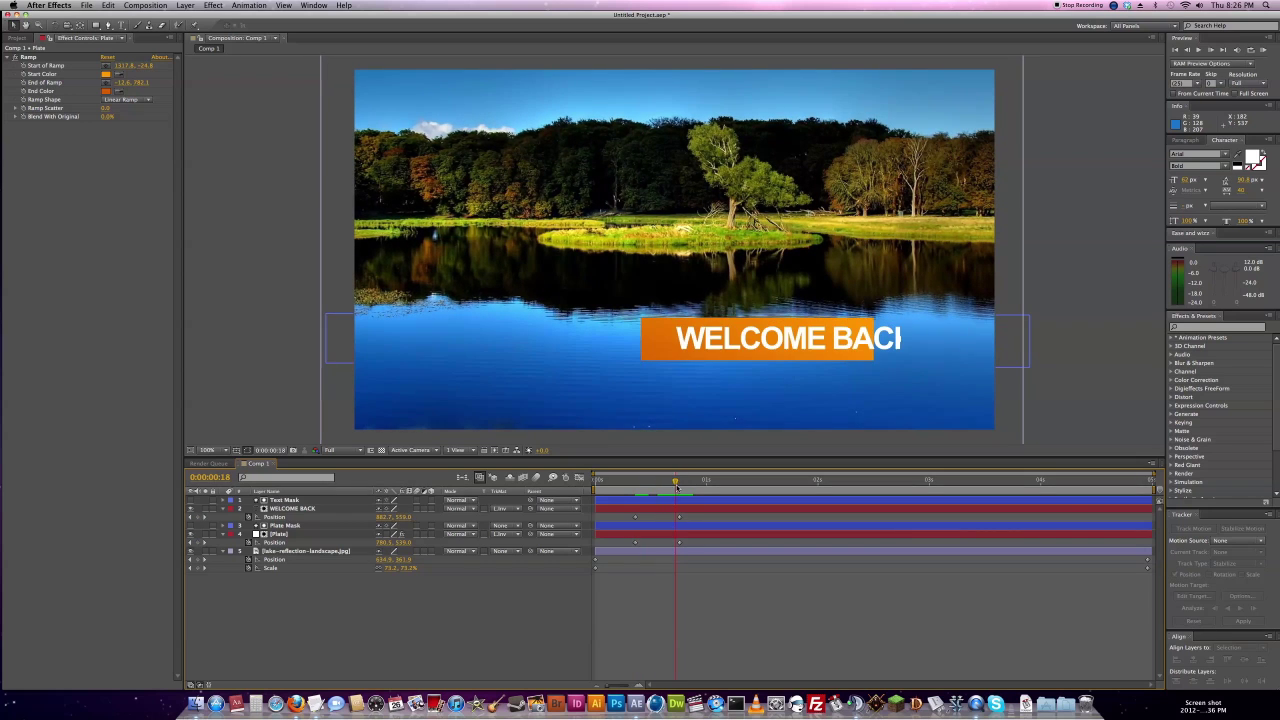
# Enable motion blur for the WELCOME BACK layer, the Plate layer and the composition, and preview the animation from the start.
pyautogui.click(333, 510)
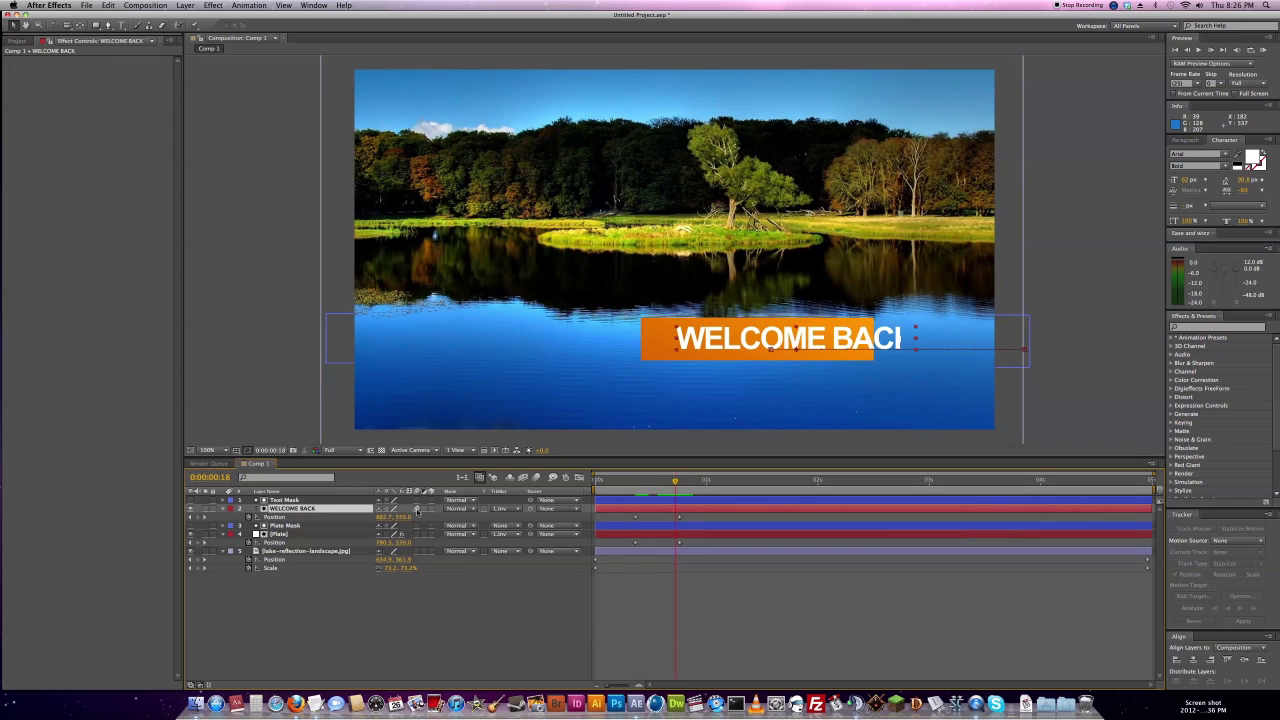
pyautogui.click(302, 534)
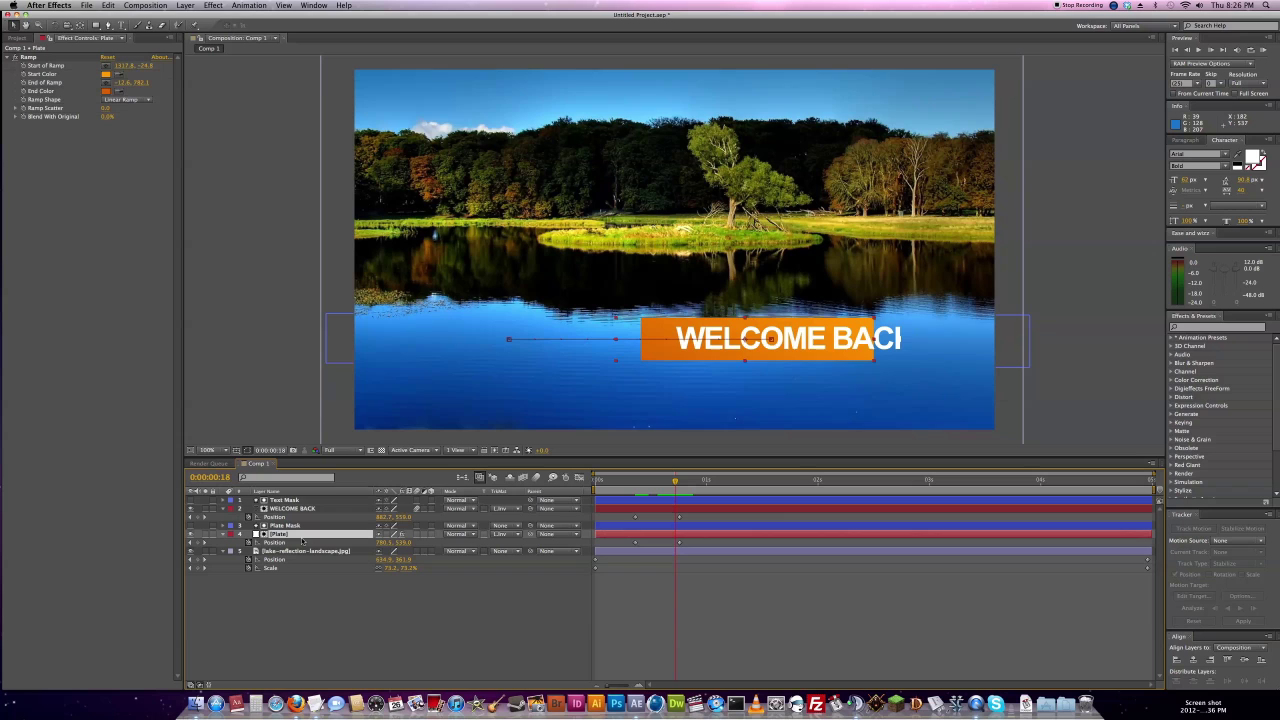
pyautogui.click(538, 478)
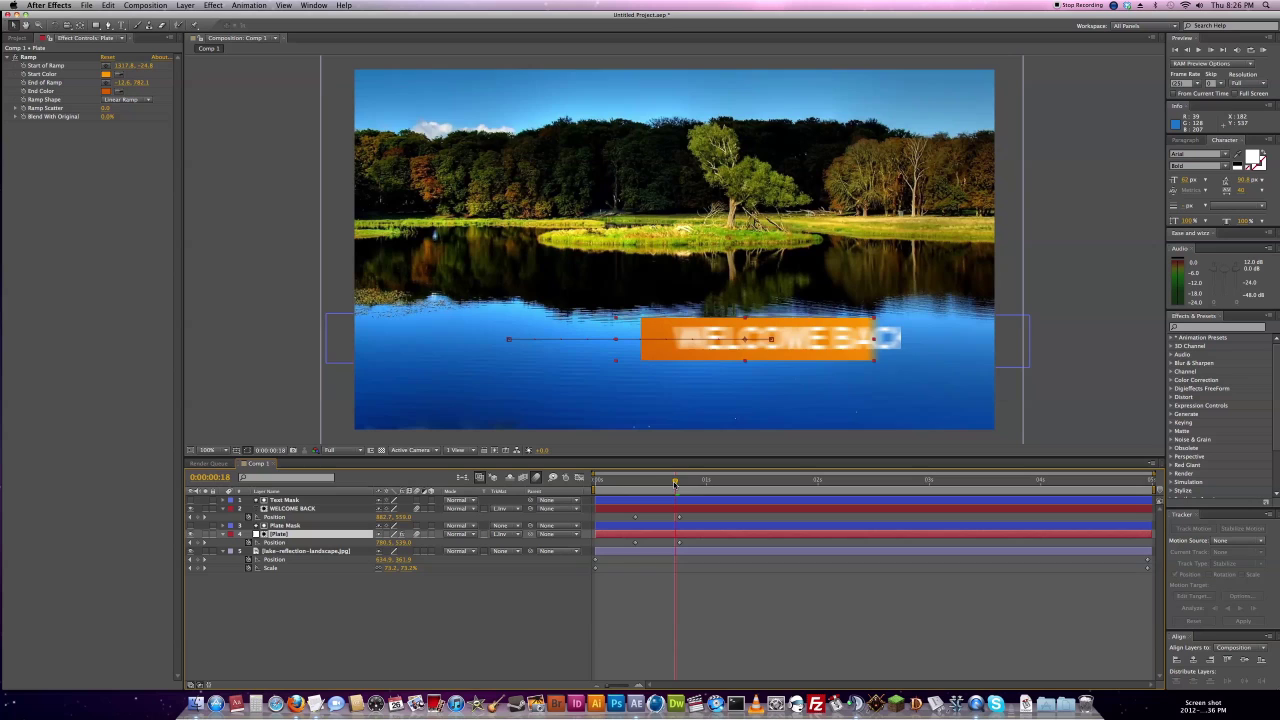
pyautogui.moveTo(675, 484); pyautogui.dragTo(597, 484)
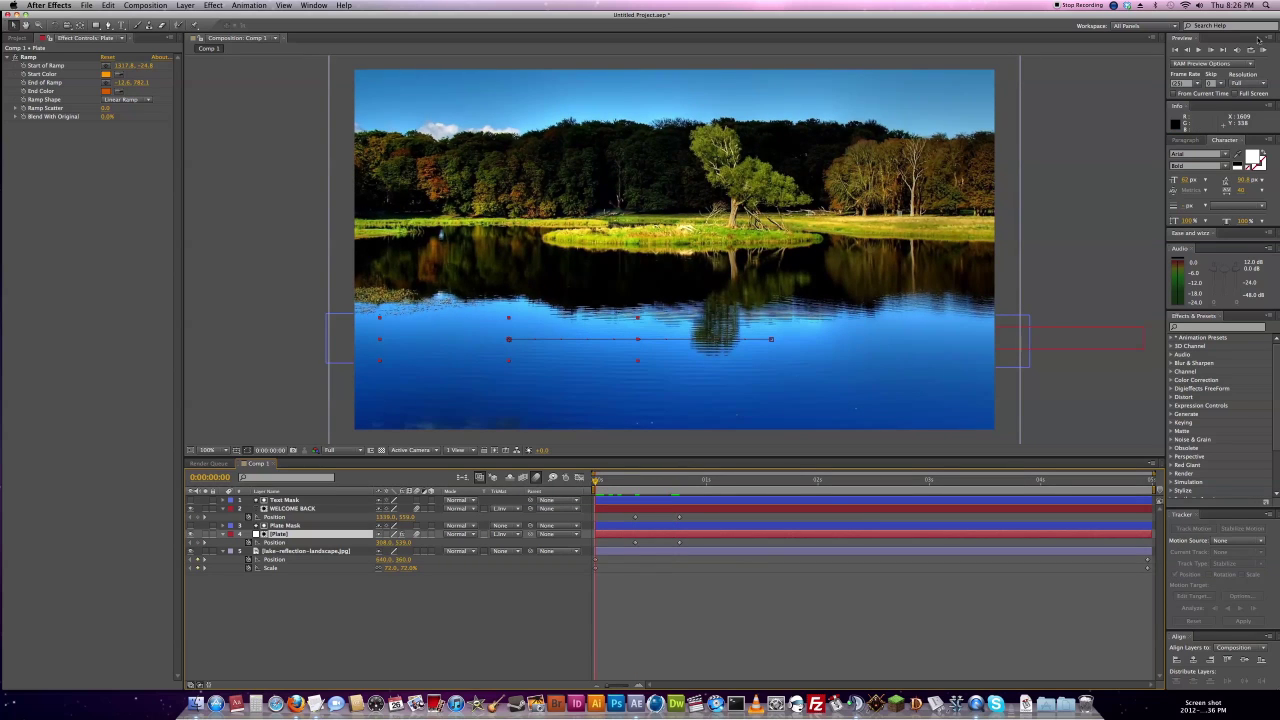
pyautogui.click(1263, 50)
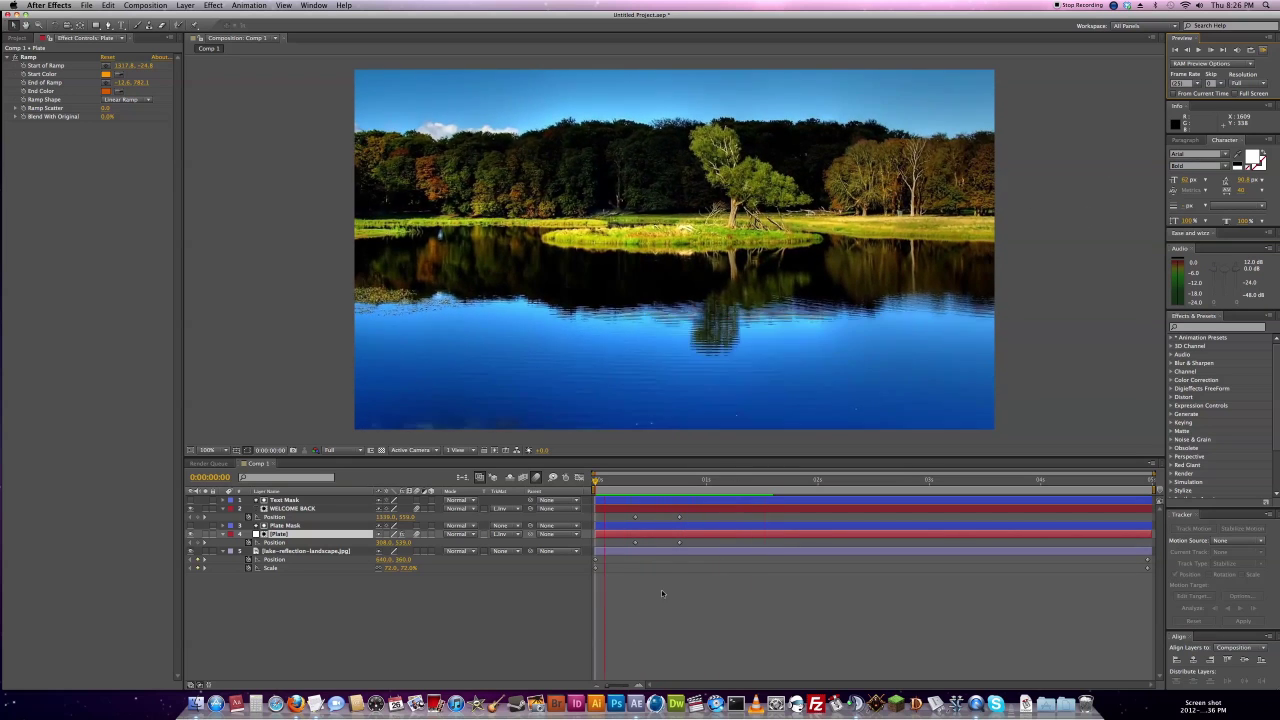
pyautogui.press('space')
# Apply Easy Ease to the second Position keyframes of the WELCOME BACK and Plate layers, and preview the slide-in.
pyautogui.moveTo(687, 517); pyautogui.dragTo(688, 544)
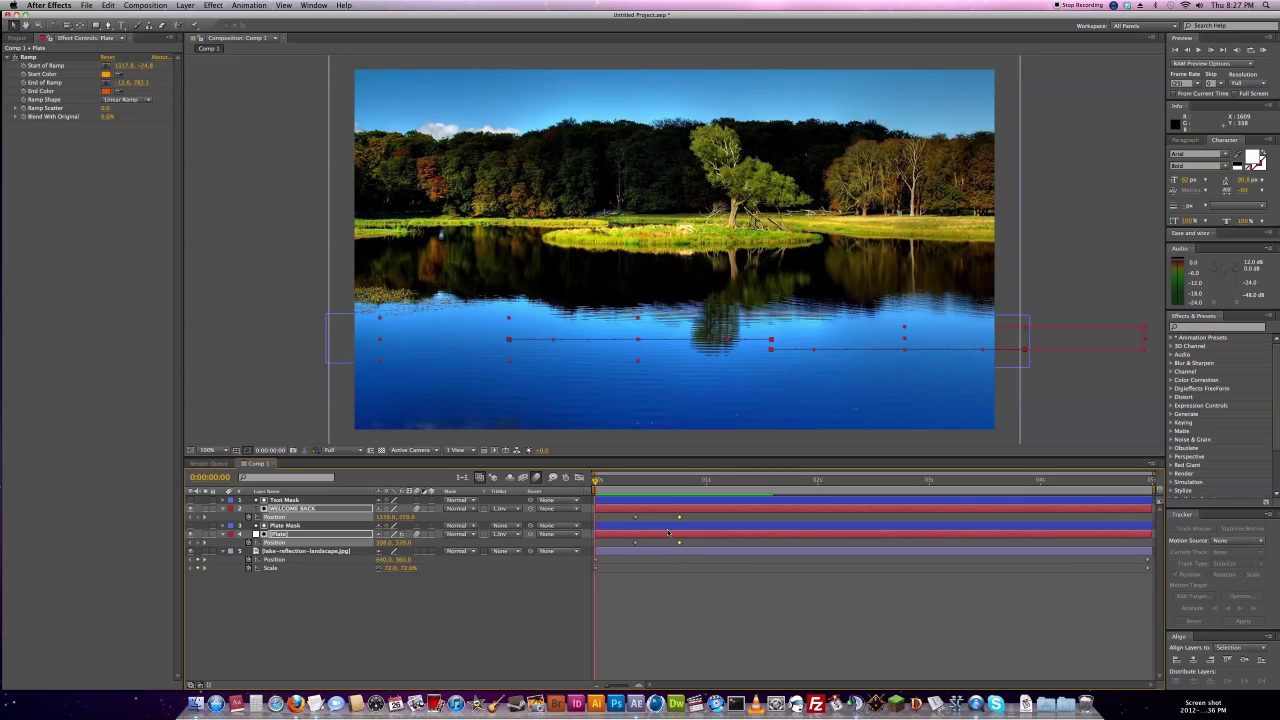
pyautogui.rightClick(679, 520)
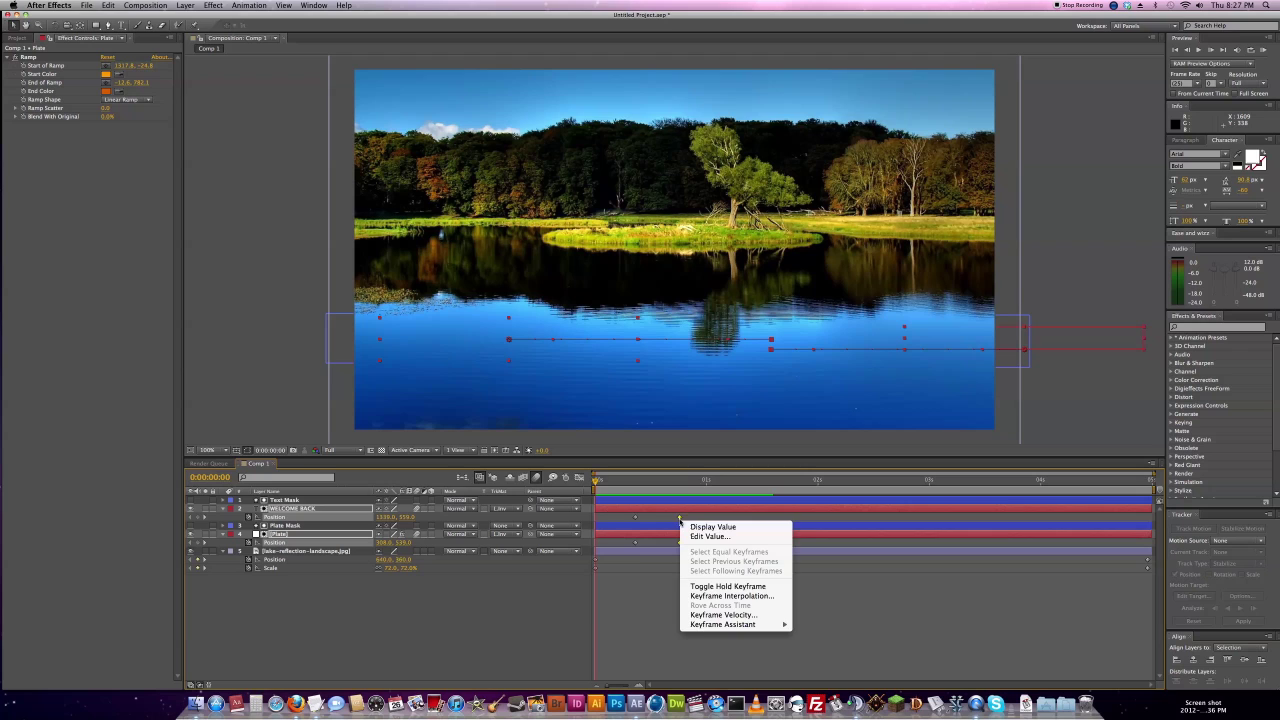
pyautogui.moveTo(738, 625)
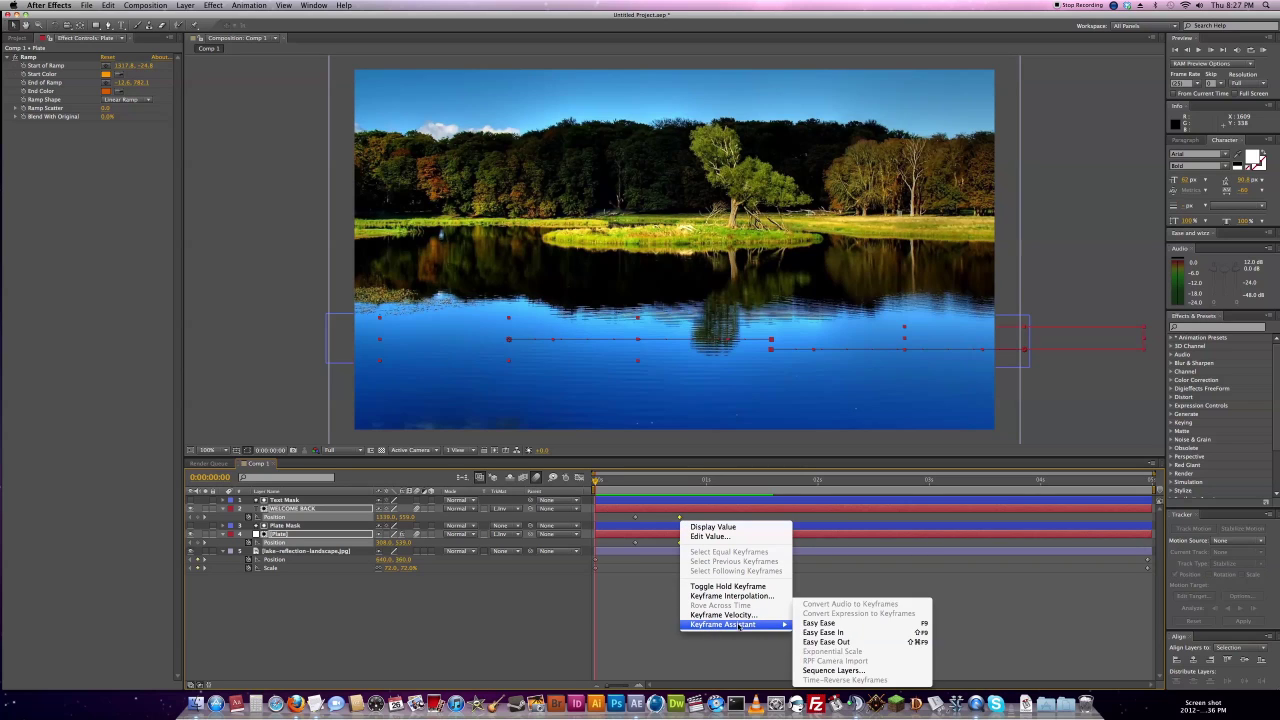
pyautogui.click(821, 624)
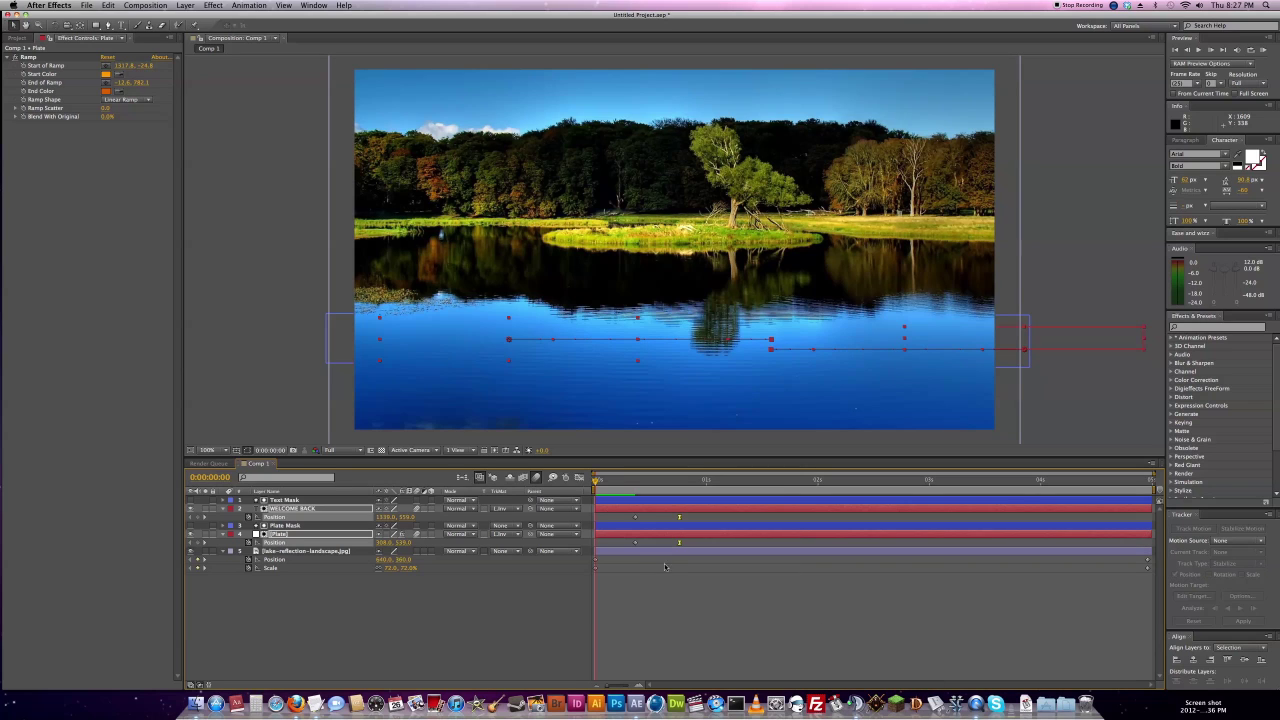
pyautogui.press('space')
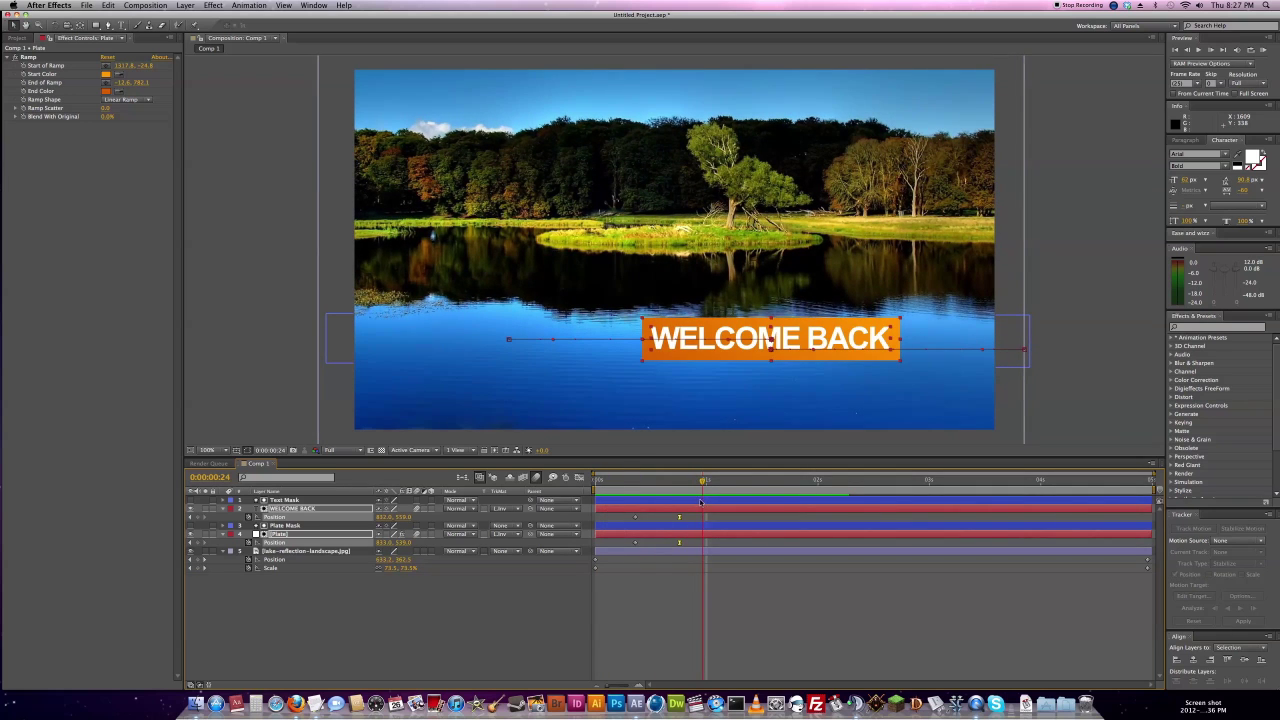
pyautogui.moveTo(702, 502); pyautogui.dragTo(660, 495)
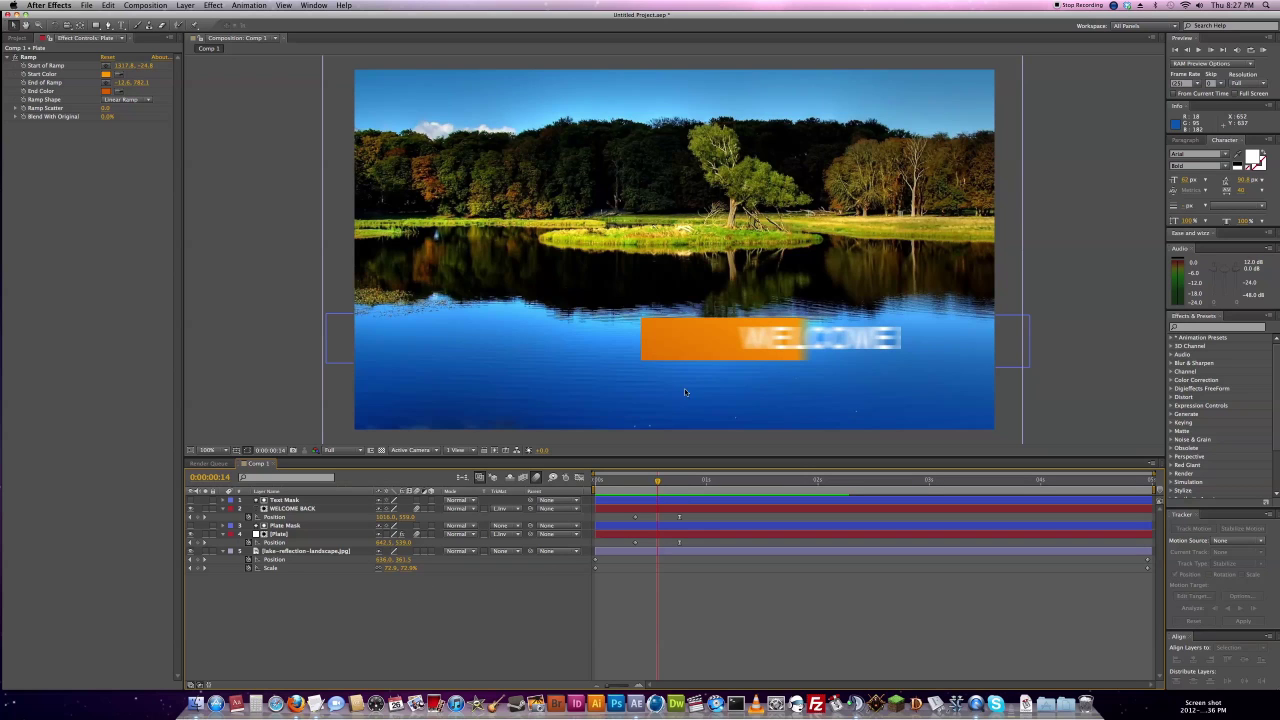
pyautogui.moveTo(657, 487); pyautogui.dragTo(697, 495)
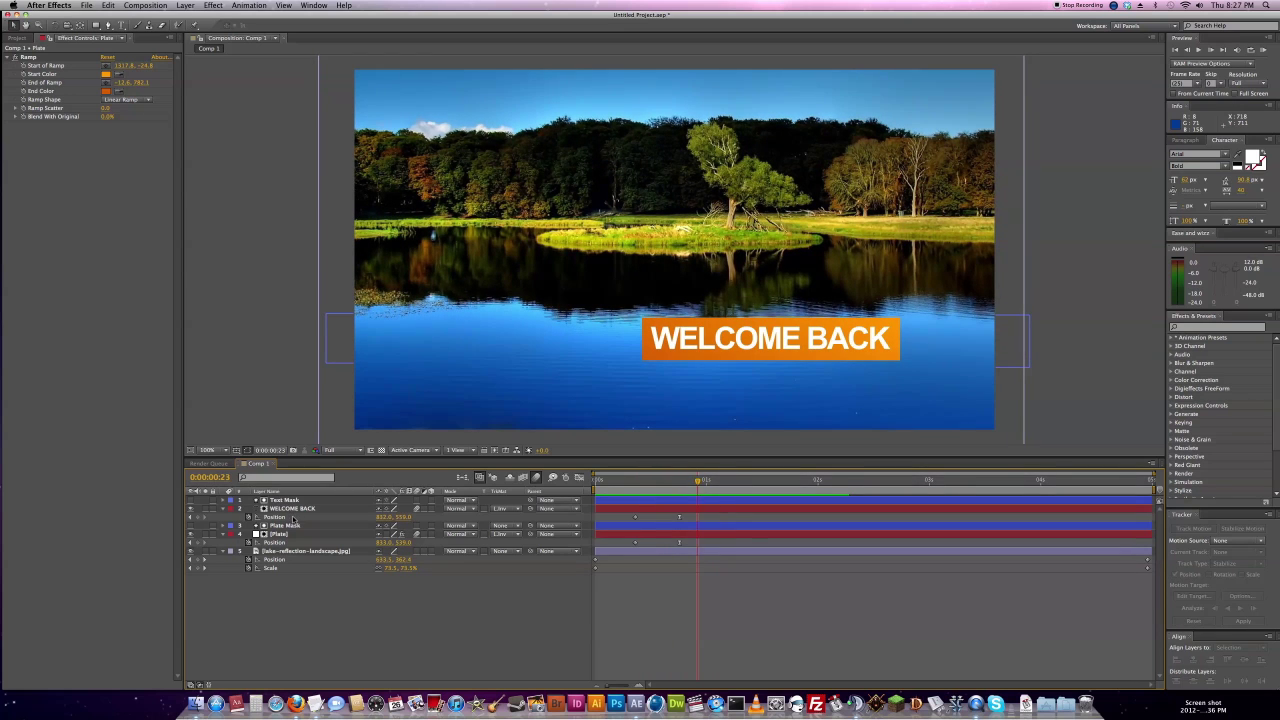
# Try moving the WELCOME BACK text up off the plate at 0:00:00:15, and undo the move.
pyautogui.click(296, 509)
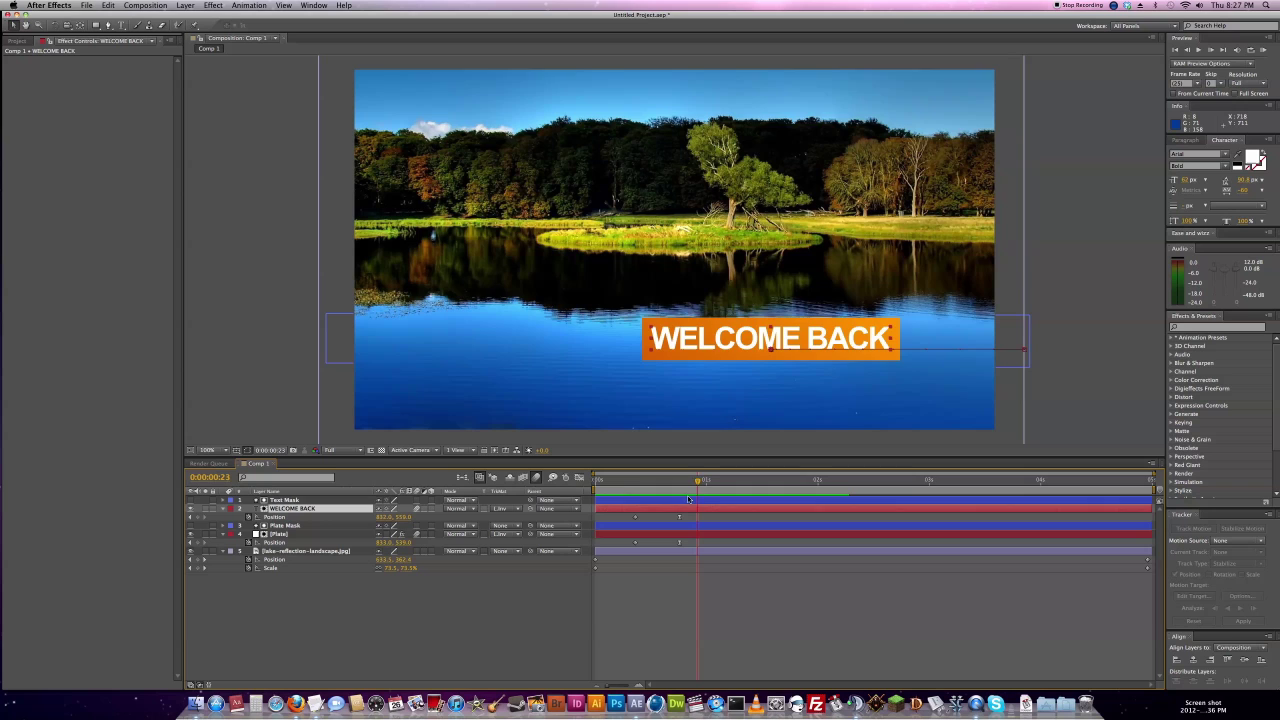
pyautogui.moveTo(697, 481); pyautogui.dragTo(661, 481)
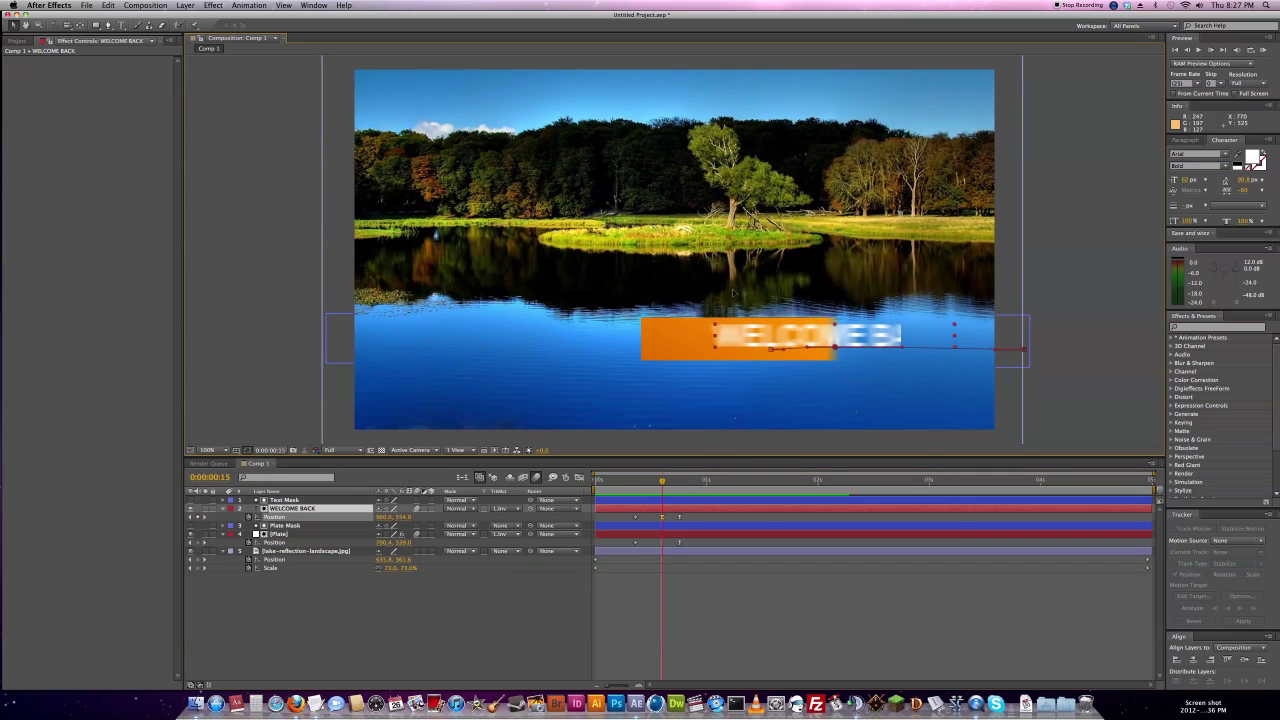
pyautogui.moveTo(745, 277); pyautogui.dragTo(765, 258)
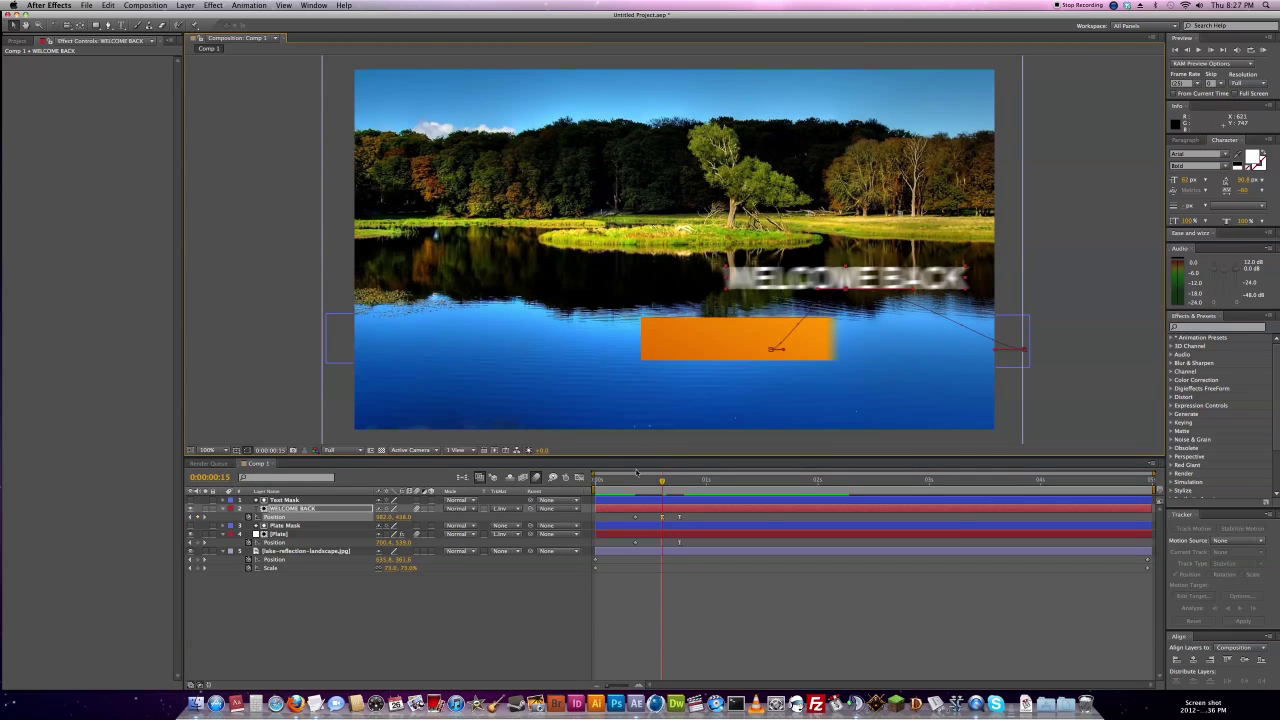
pyautogui.press('super+z')
pyautogui.moveTo(662, 483)
pyautogui.mouseDown()
pyautogui.moveTo(634, 486)
pyautogui.moveTo(675, 490)
pyautogui.moveTo(666, 484)
pyautogui.mouseUp()
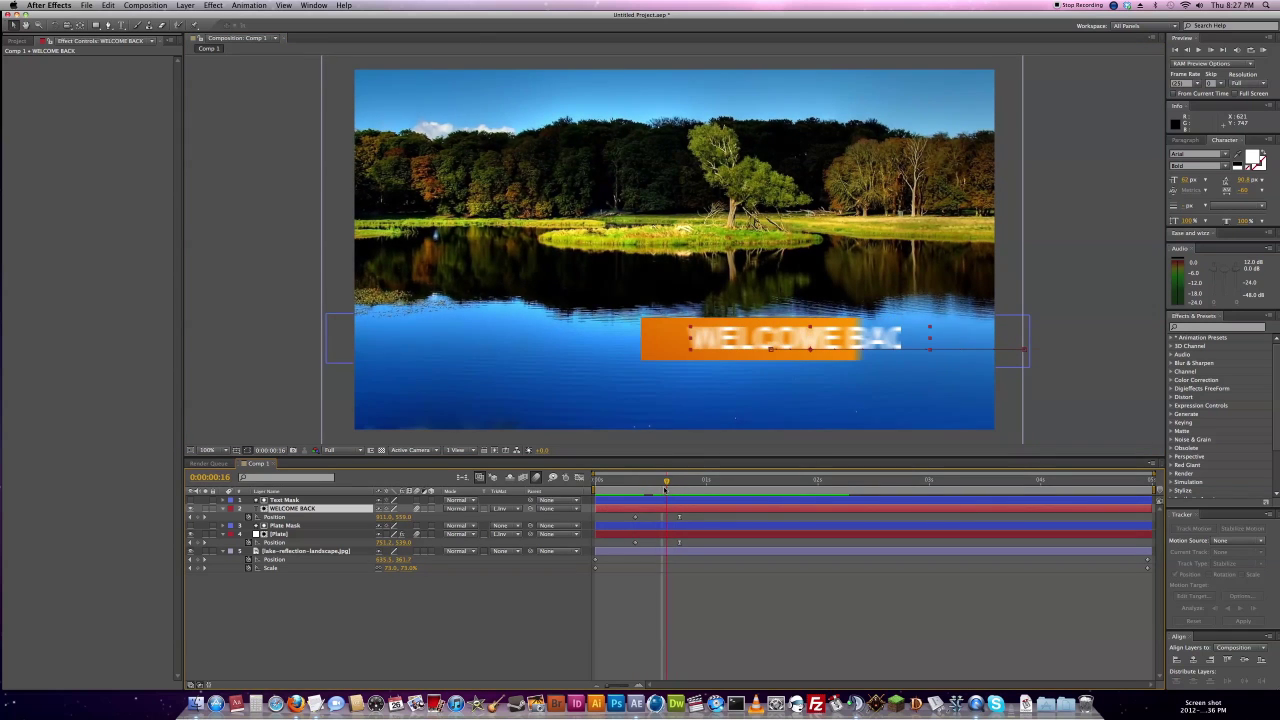
# Add a new null object layer to the composition with no other layer selected.
pyautogui.click(279, 598)
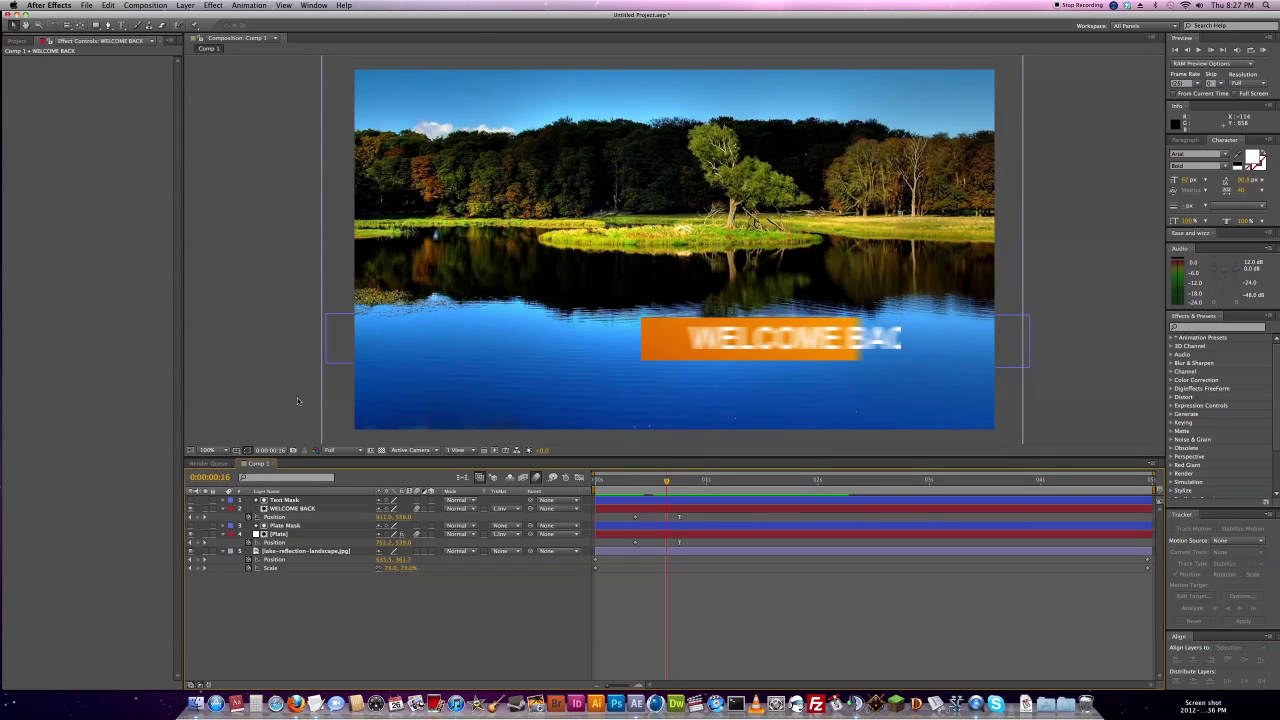
pyautogui.click(185, 5)
pyautogui.moveTo(205, 18)
pyautogui.click(331, 64)
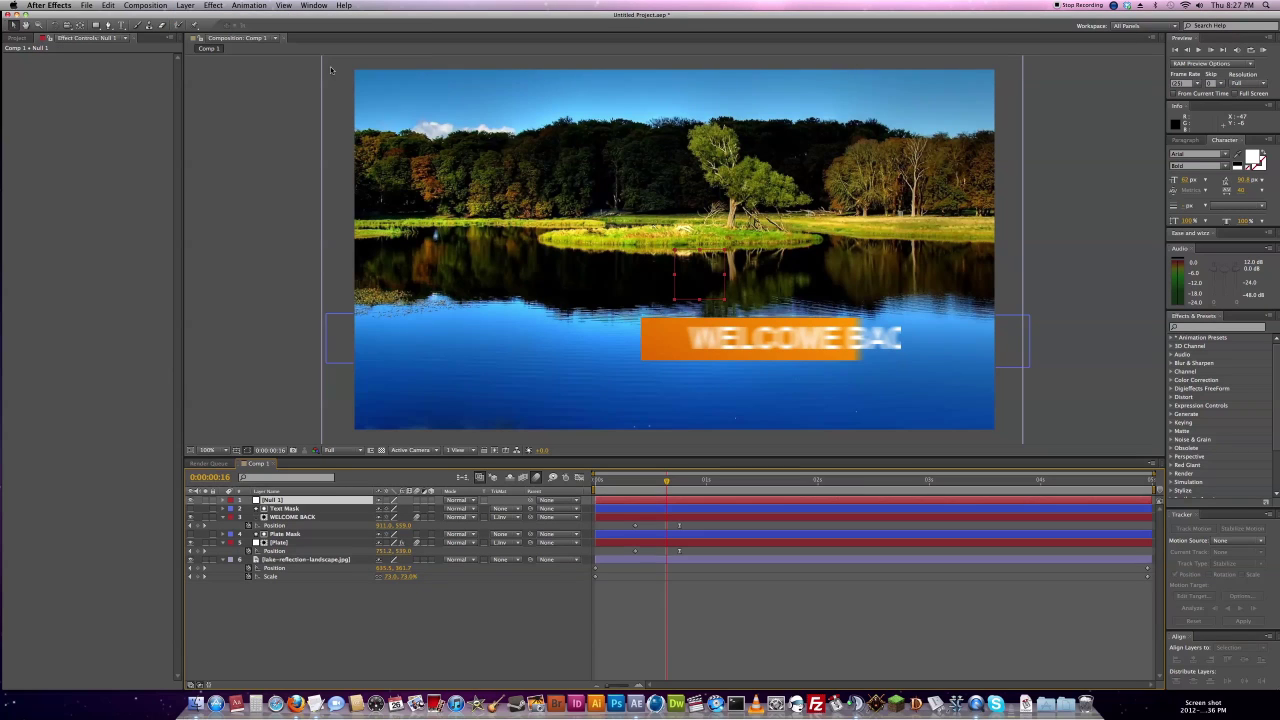
# Parent the Text Mask and WELCOME BACK layers together to the Null 1 layer.
pyautogui.click(281, 613)
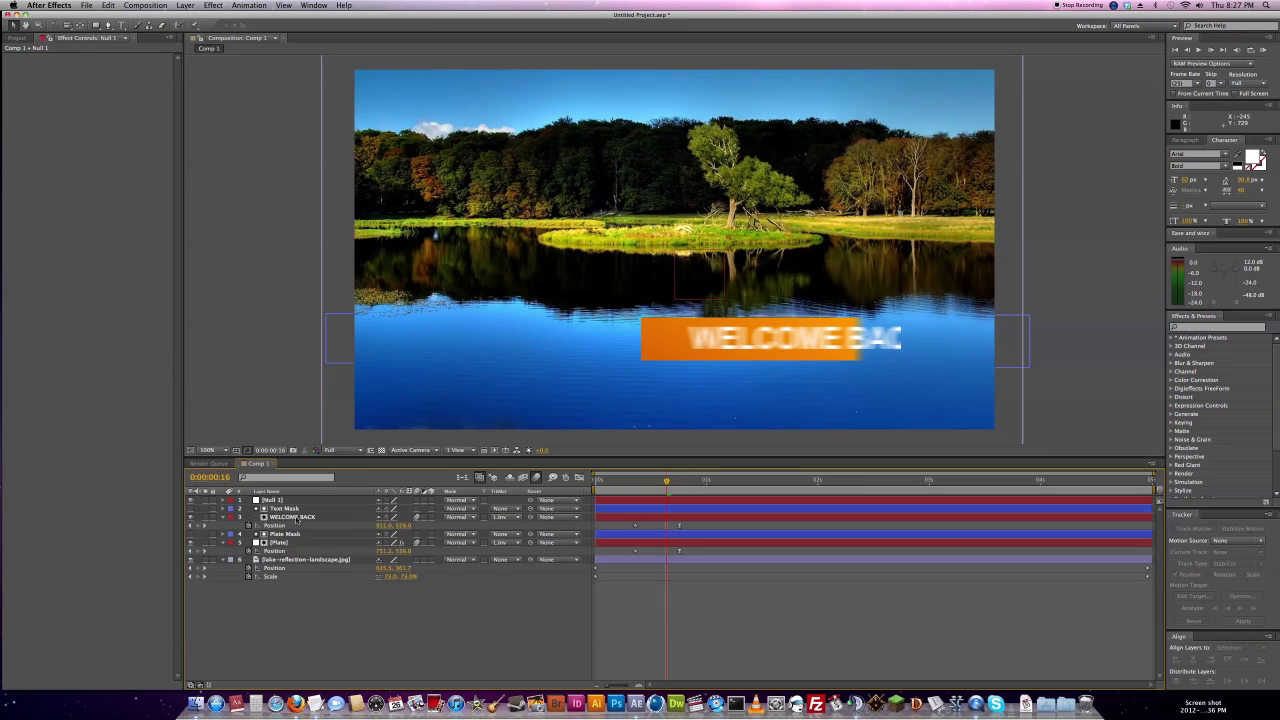
pyautogui.click(294, 517)
pyautogui.keyDown('shift'); pyautogui.click(285, 509); pyautogui.keyUp('shift')
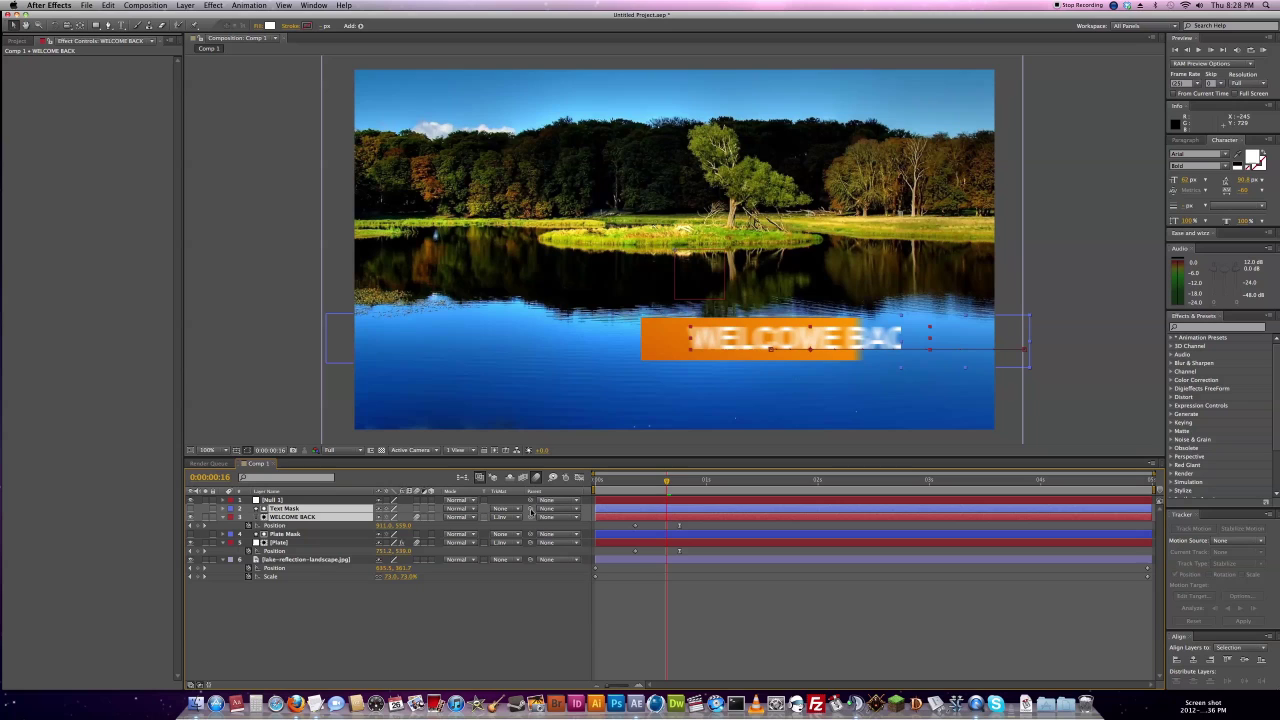
pyautogui.moveTo(530, 509); pyautogui.dragTo(272, 502)
# Test the parenting by moving Null 1 at 0:00:00:16 and 0:00:01:04, ending almost where it started, and return to 0:00:00:16.
pyautogui.click(273, 500)
pyautogui.moveTo(692, 285)
pyautogui.mouseDown()
pyautogui.moveTo(688, 230)
pyautogui.moveTo(713, 263)
pyautogui.moveTo(668, 288)
pyautogui.moveTo(659, 268)
pyautogui.moveTo(677, 256)
pyautogui.moveTo(711, 290)
pyautogui.moveTo(694, 299)
pyautogui.moveTo(700, 281)
pyautogui.moveTo(677, 283)
pyautogui.mouseUp()
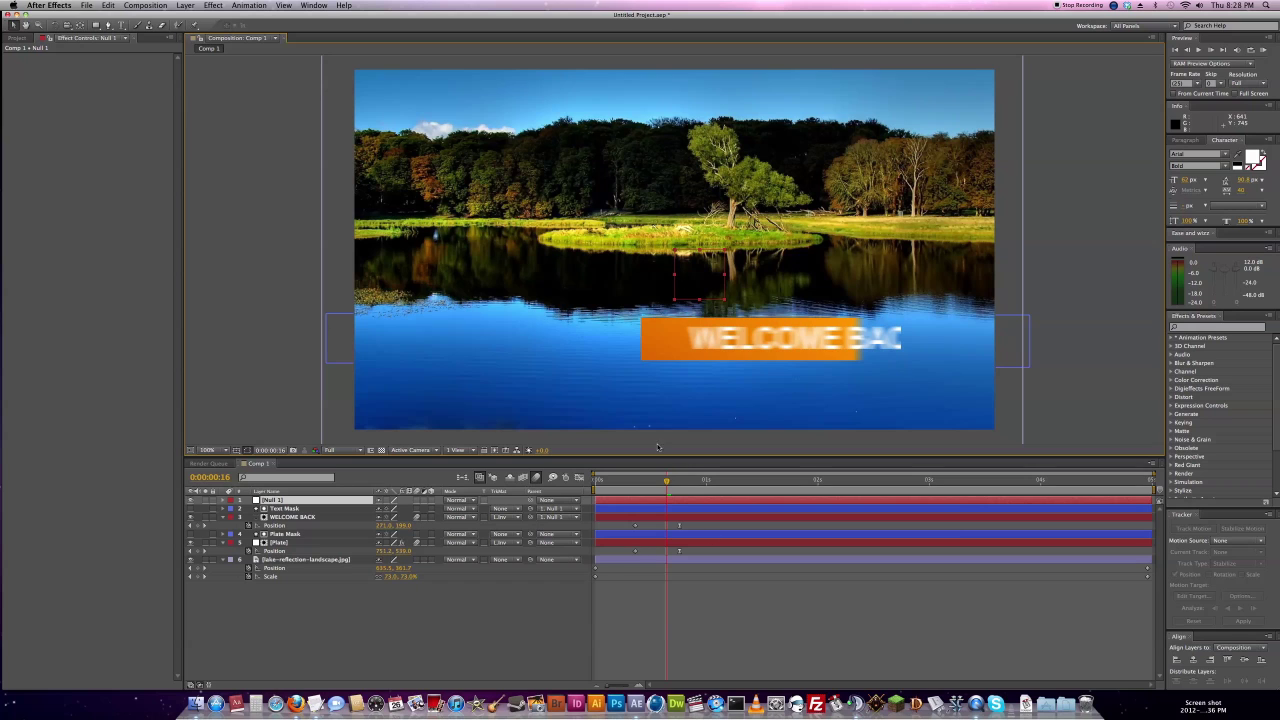
pyautogui.moveTo(667, 481); pyautogui.dragTo(723, 499)
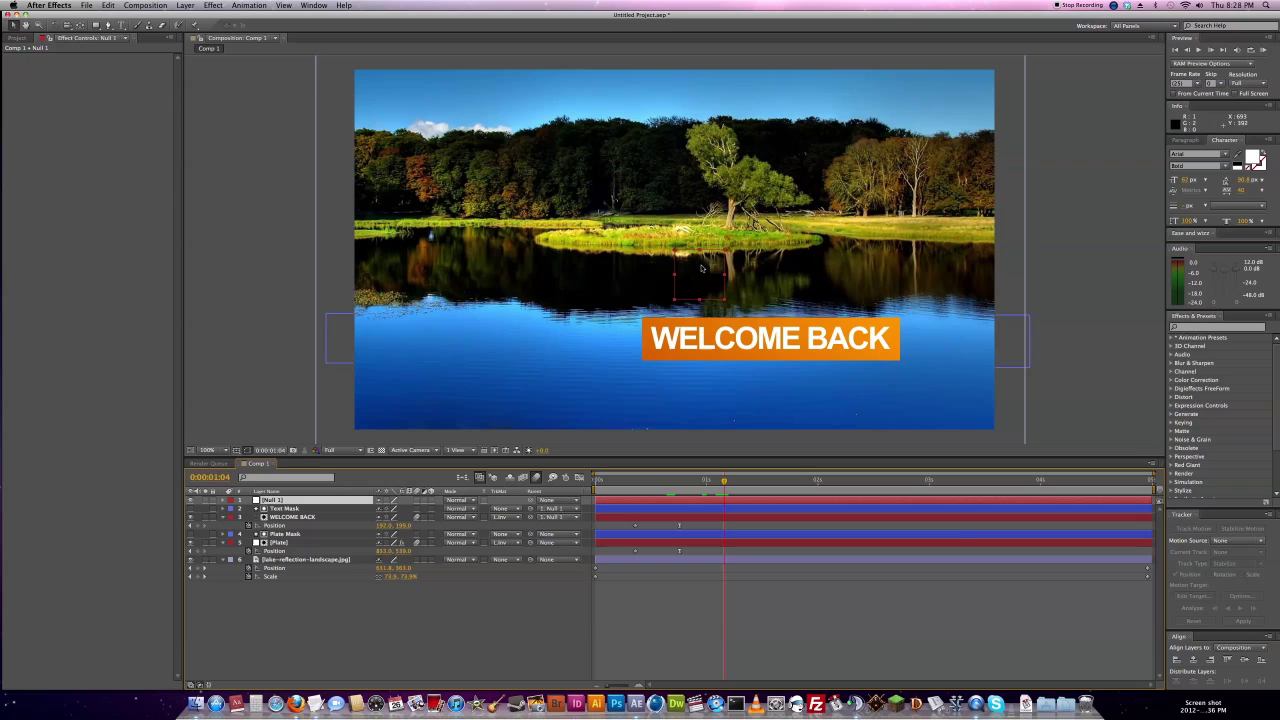
pyautogui.moveTo(703, 279); pyautogui.dragTo(704, 278)
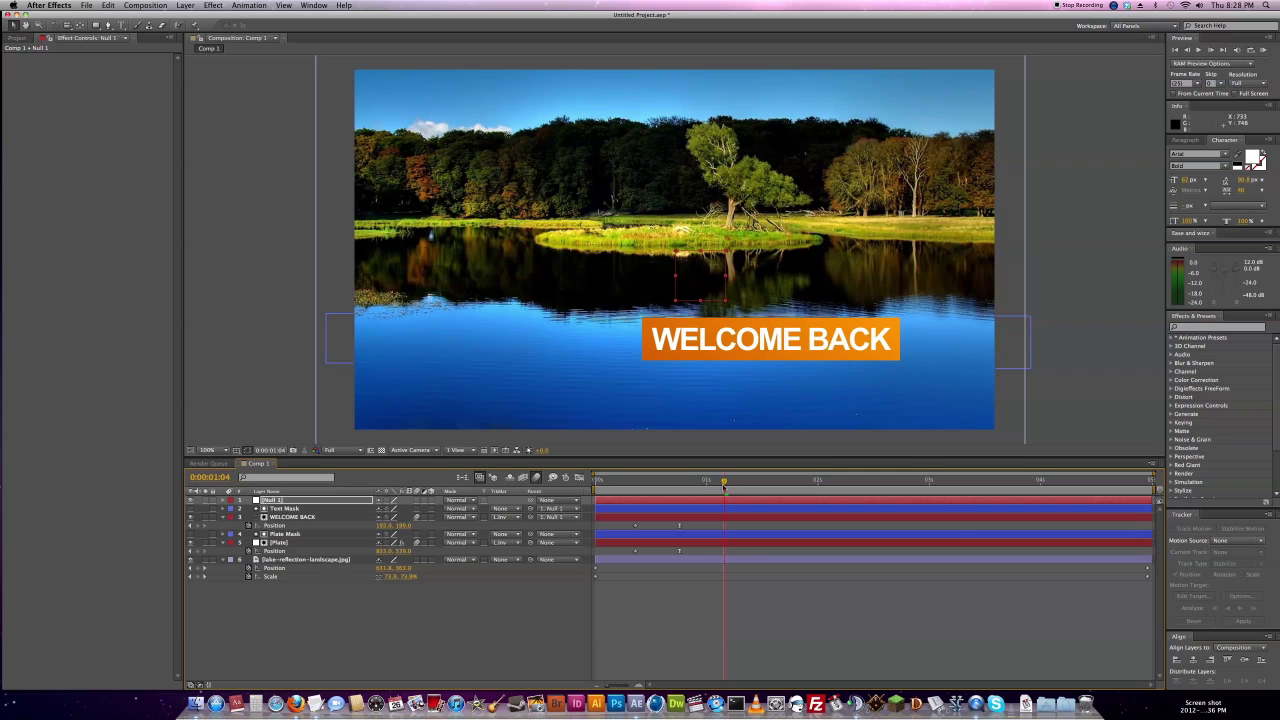
pyautogui.moveTo(725, 483); pyautogui.dragTo(666, 496)
pyautogui.click(650, 598)
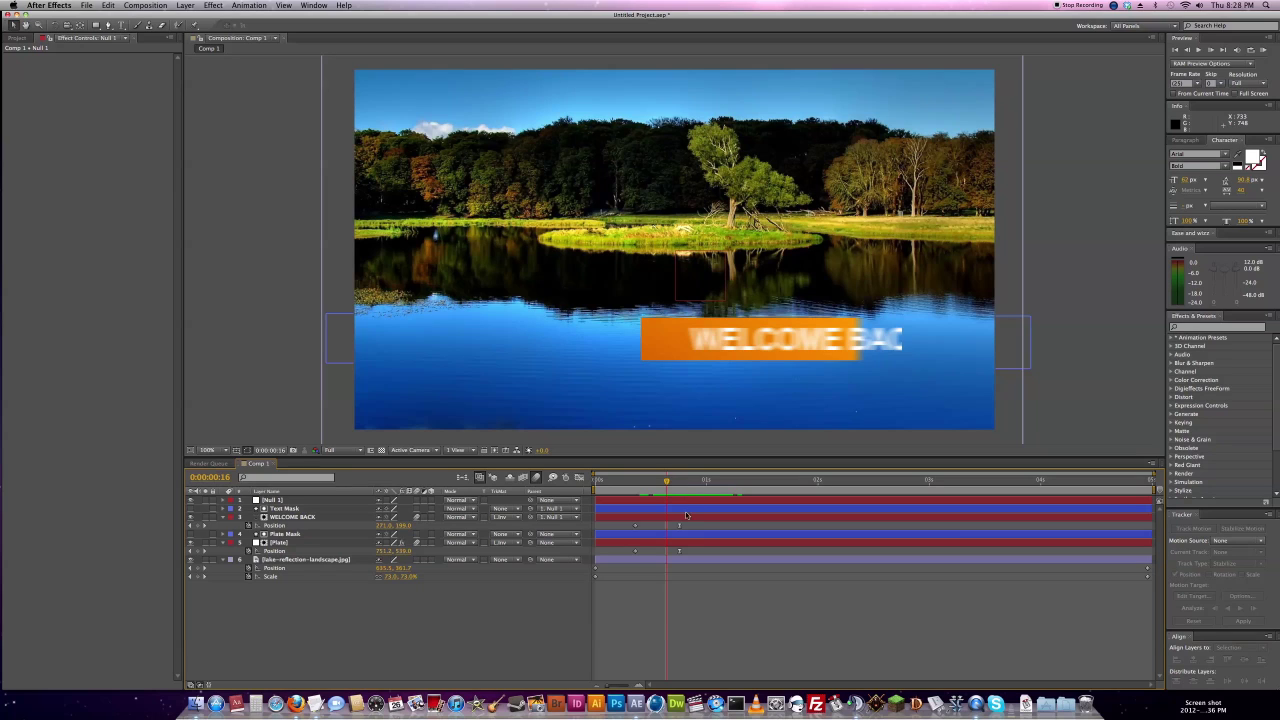
# Move the eased Position keyframes of WELCOME BACK and Plate slightly earlier together, and check the faster slide-in around 0:00:00:13.
pyautogui.moveTo(684, 542); pyautogui.dragTo(672, 531)
pyautogui.moveTo(666, 481); pyautogui.dragTo(648, 501)
pyautogui.press('pagedown')
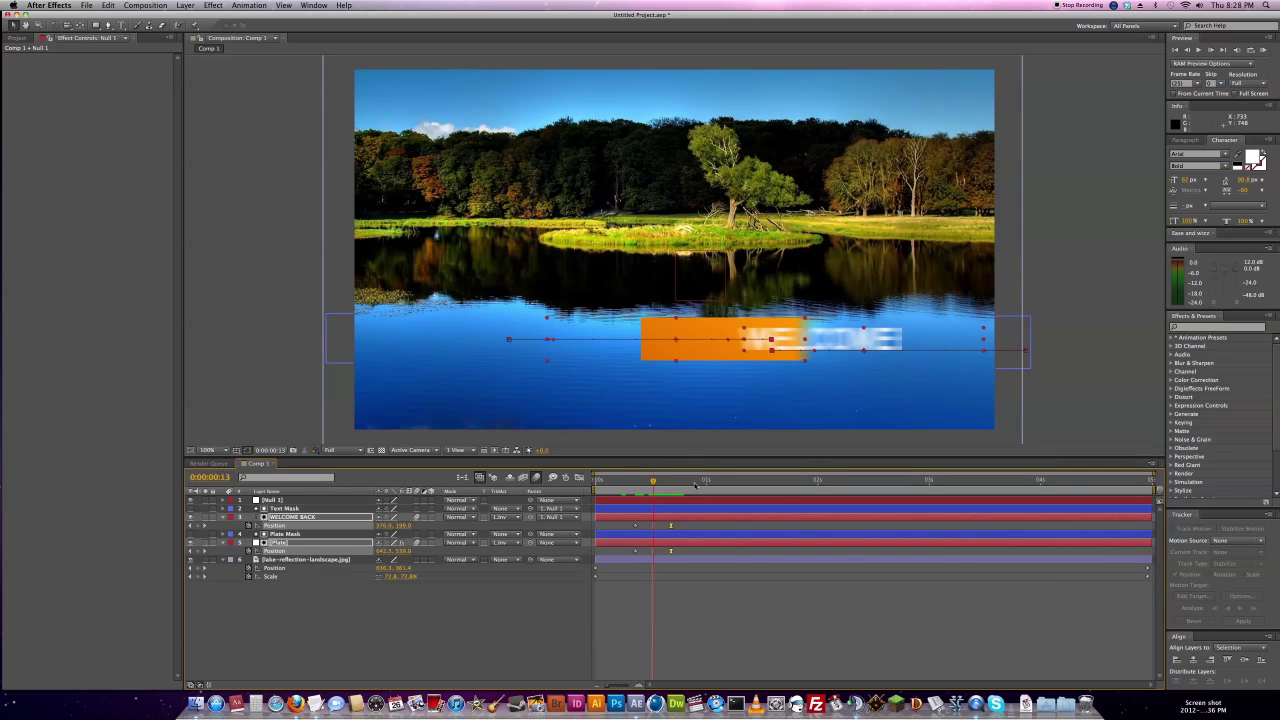
pyautogui.click(679, 607)
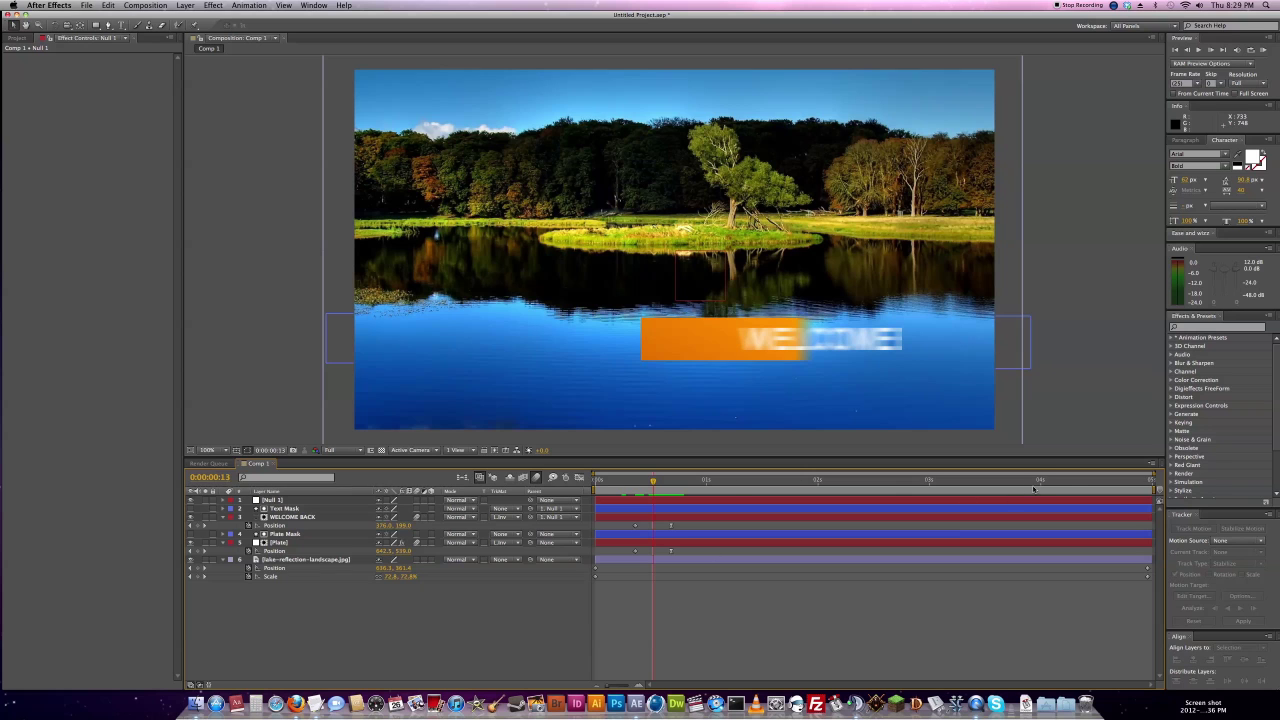
# Copy the two slide-in Position keyframes of WELCOME BACK and of Plate, and paste each pair on its own layer at 0:00:04:12.
pyautogui.moveTo(1035, 489); pyautogui.dragTo(1075, 500)
pyautogui.moveTo(670, 537); pyautogui.dragTo(631, 530)
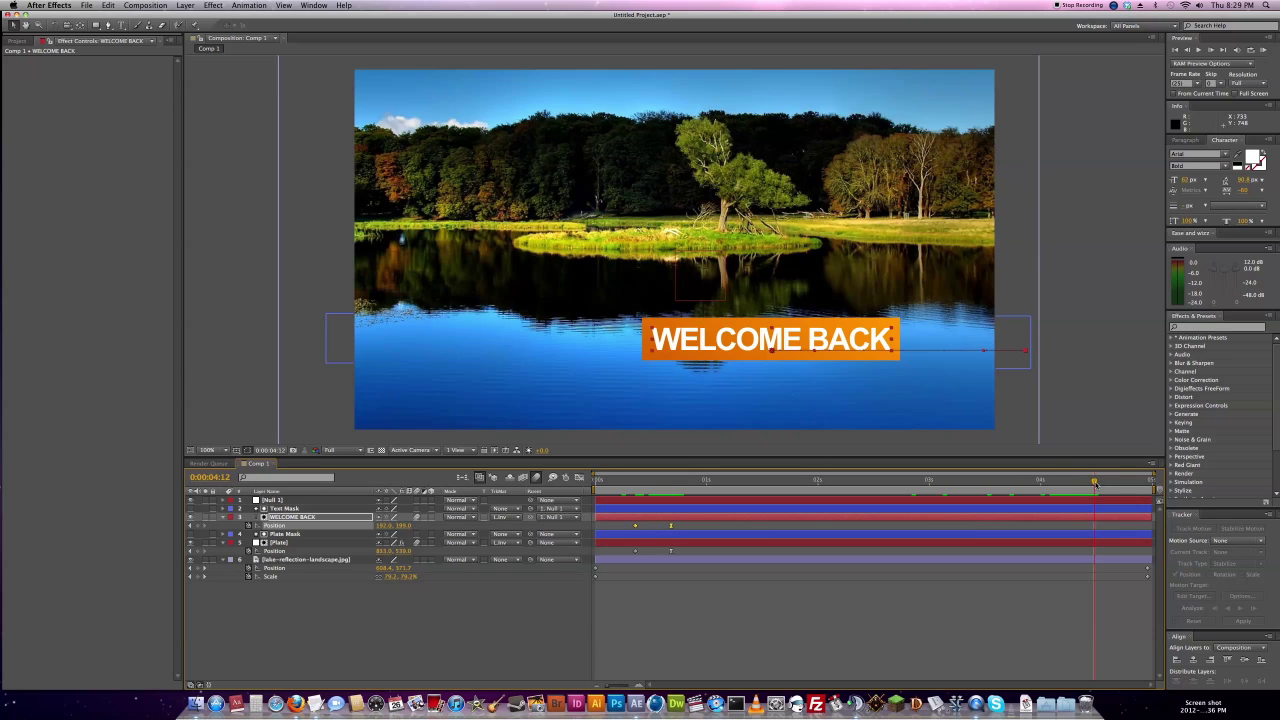
pyautogui.press('super+v')
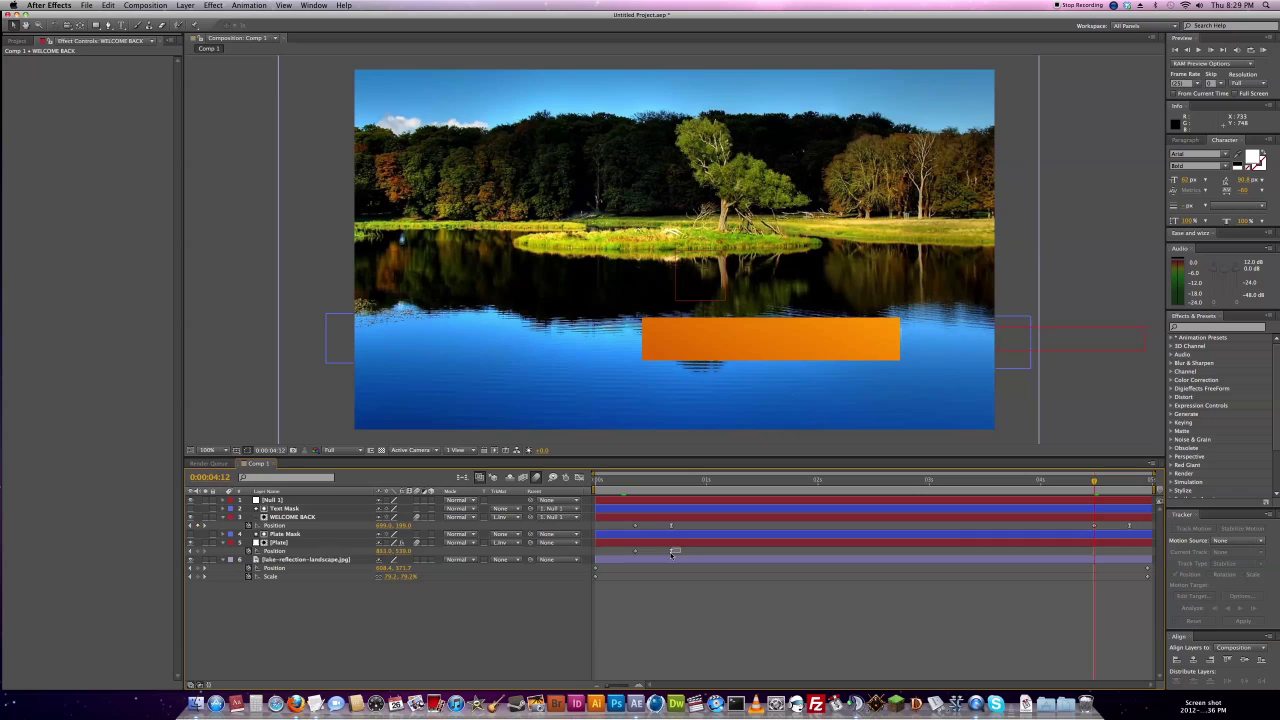
pyautogui.moveTo(682, 546); pyautogui.dragTo(626, 561)
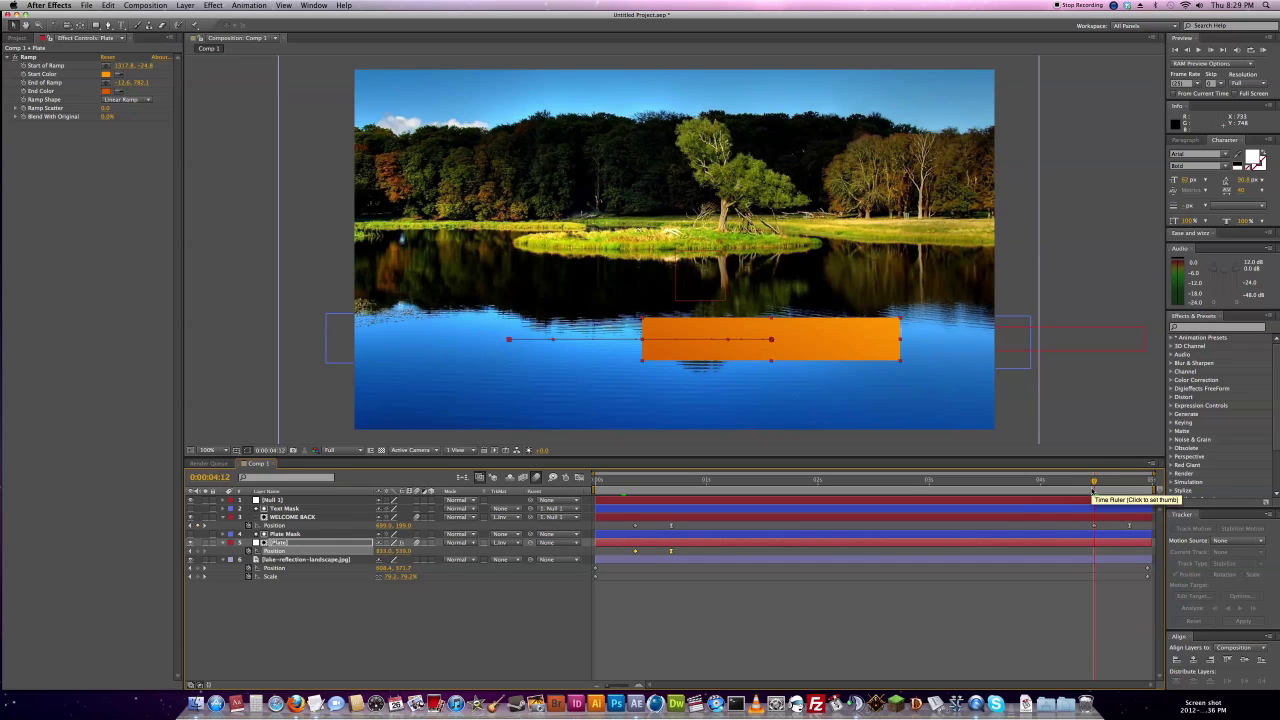
pyautogui.press('super+v')
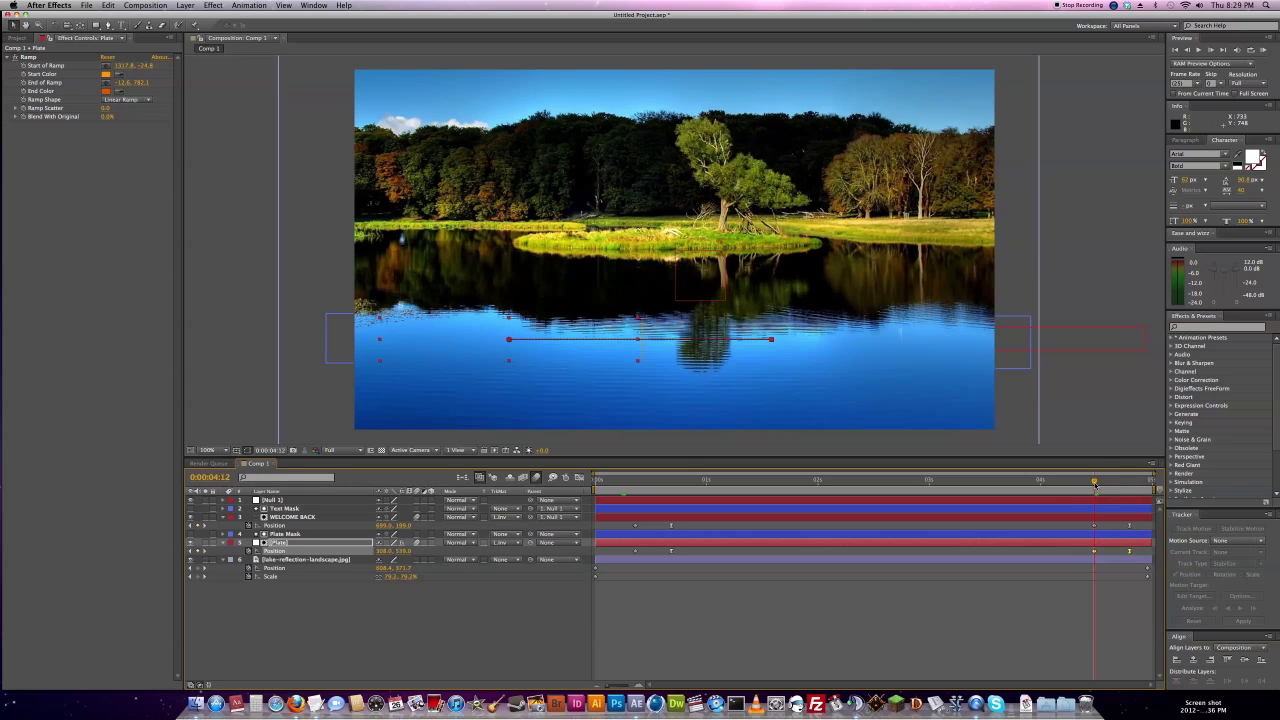
pyautogui.click(1062, 573)
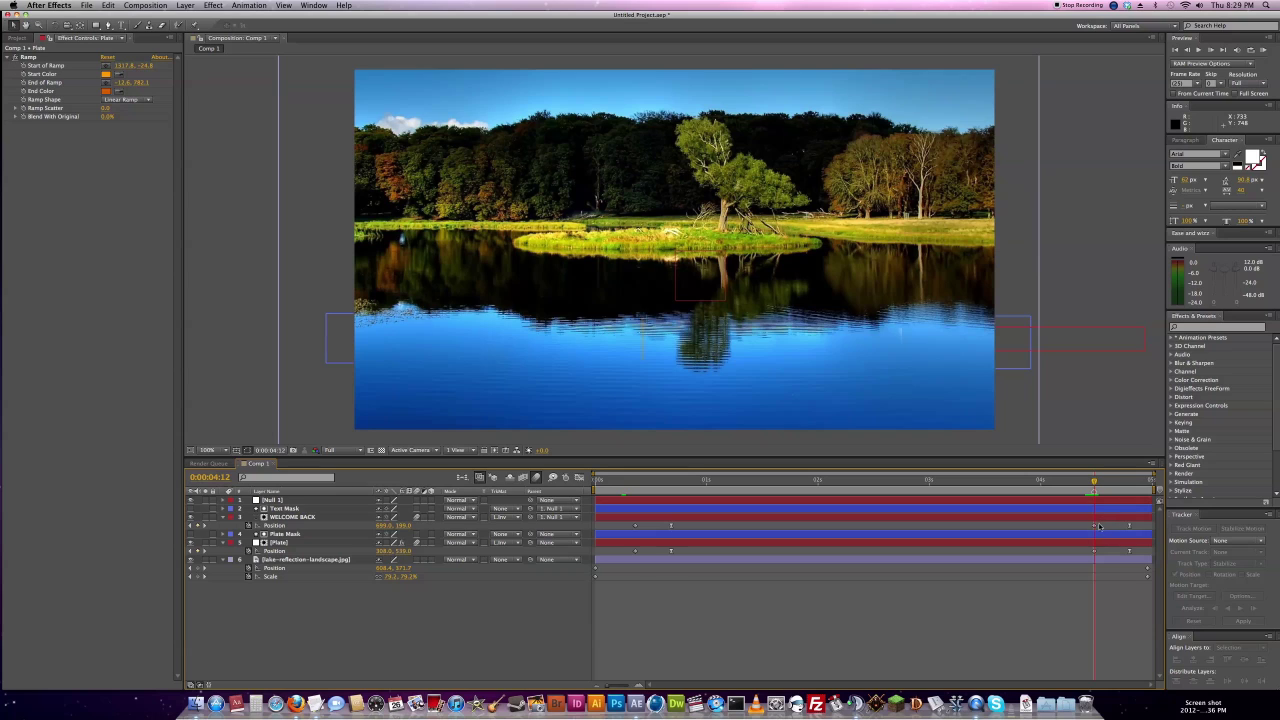
# Delete the layer marker at 0:00:04:12 from the Plate layer.
pyautogui.click(1100, 543)
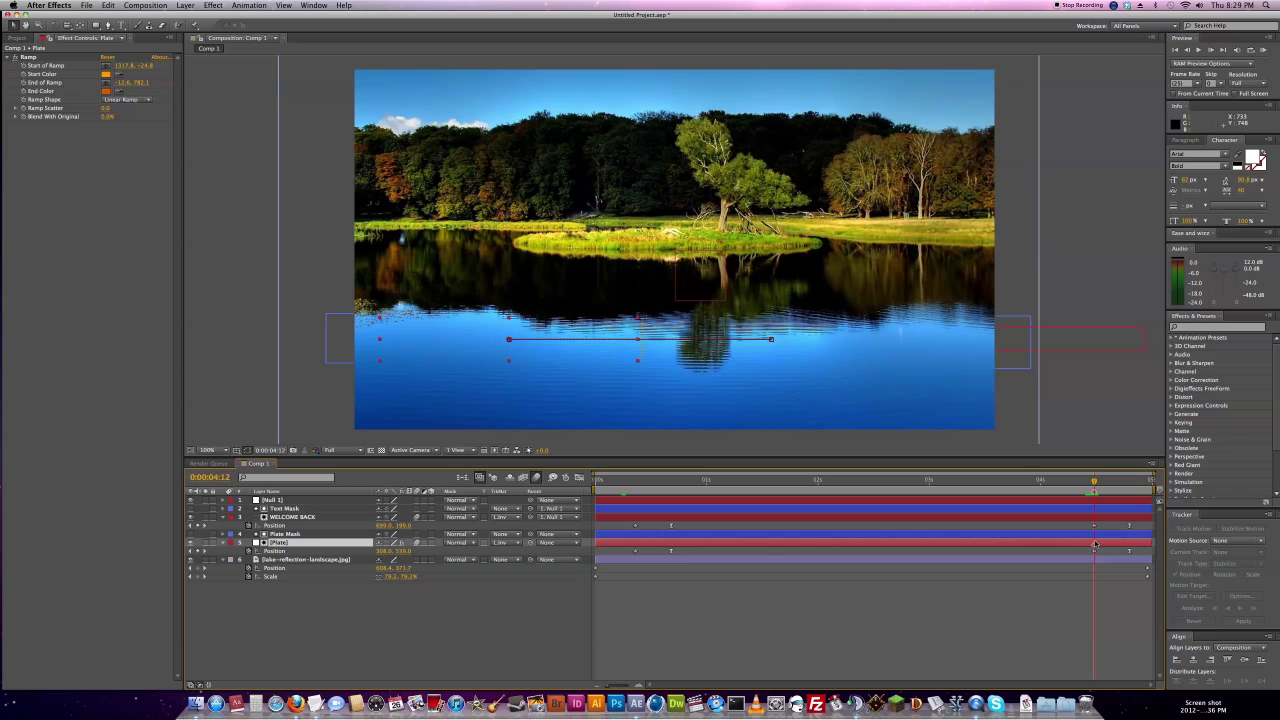
pyautogui.rightClick(1093, 550)
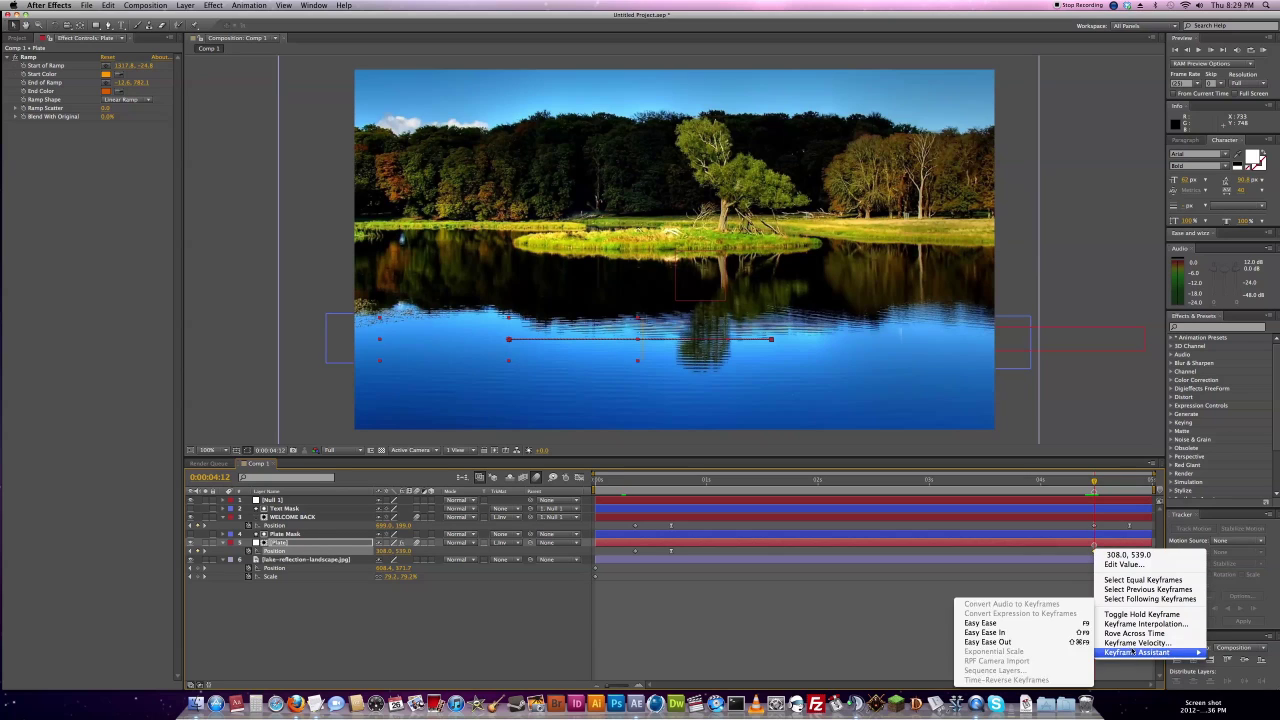
pyautogui.click(1089, 618)
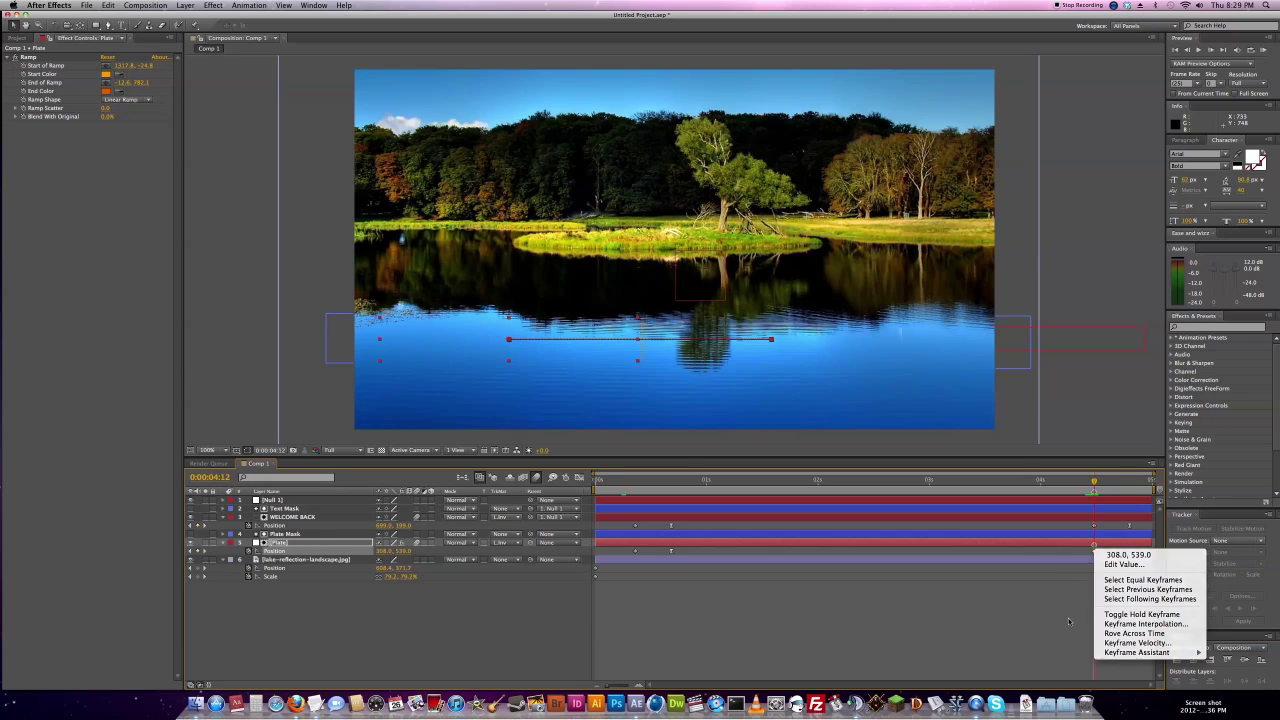
pyautogui.rightClick(1093, 548)
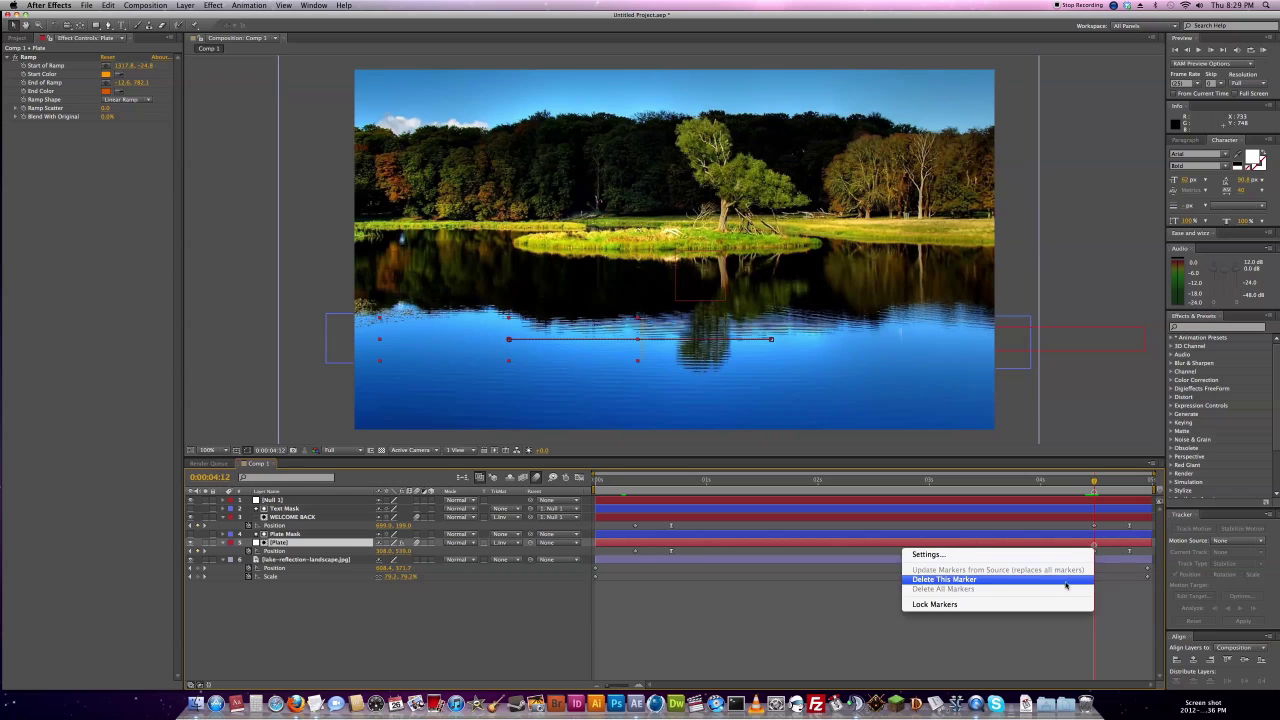
pyautogui.click(1067, 587)
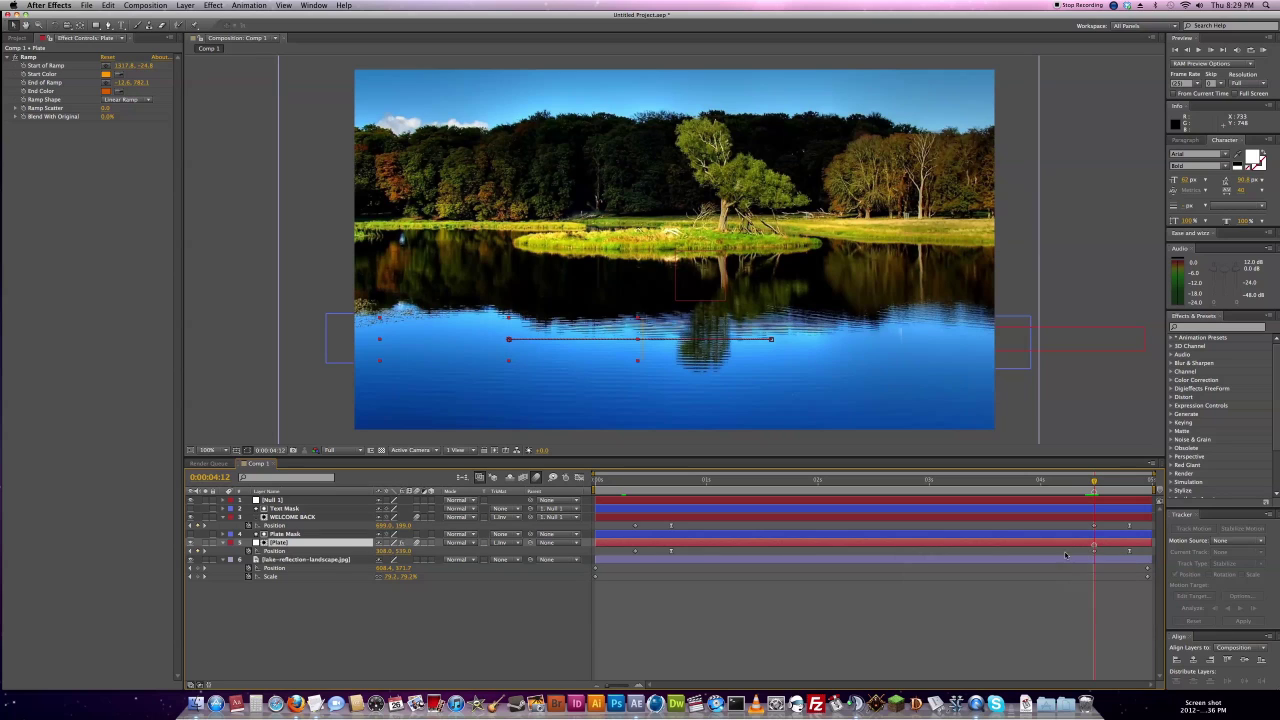
pyautogui.rightClick(1093, 548)
pyautogui.click(1058, 581)
# Reverse both layers' pasted Position keyframes between 0:00:04:12 and 0:00:04:20 so text and plate slide out, and preview the animation.
pyautogui.moveTo(1096, 484); pyautogui.dragTo(1094, 551)
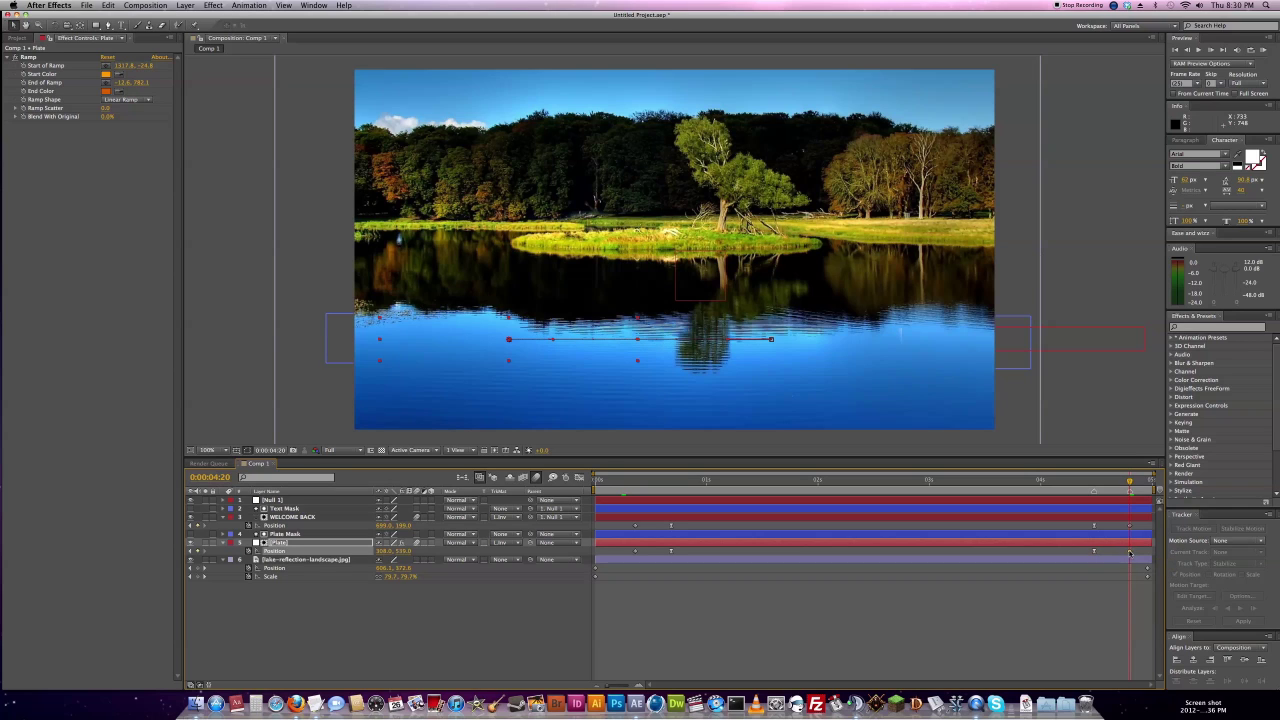
pyautogui.click(1130, 552)
pyautogui.moveTo(1130, 484); pyautogui.dragTo(1137, 484)
pyautogui.press('KP_0')
pyautogui.press('KP_0')
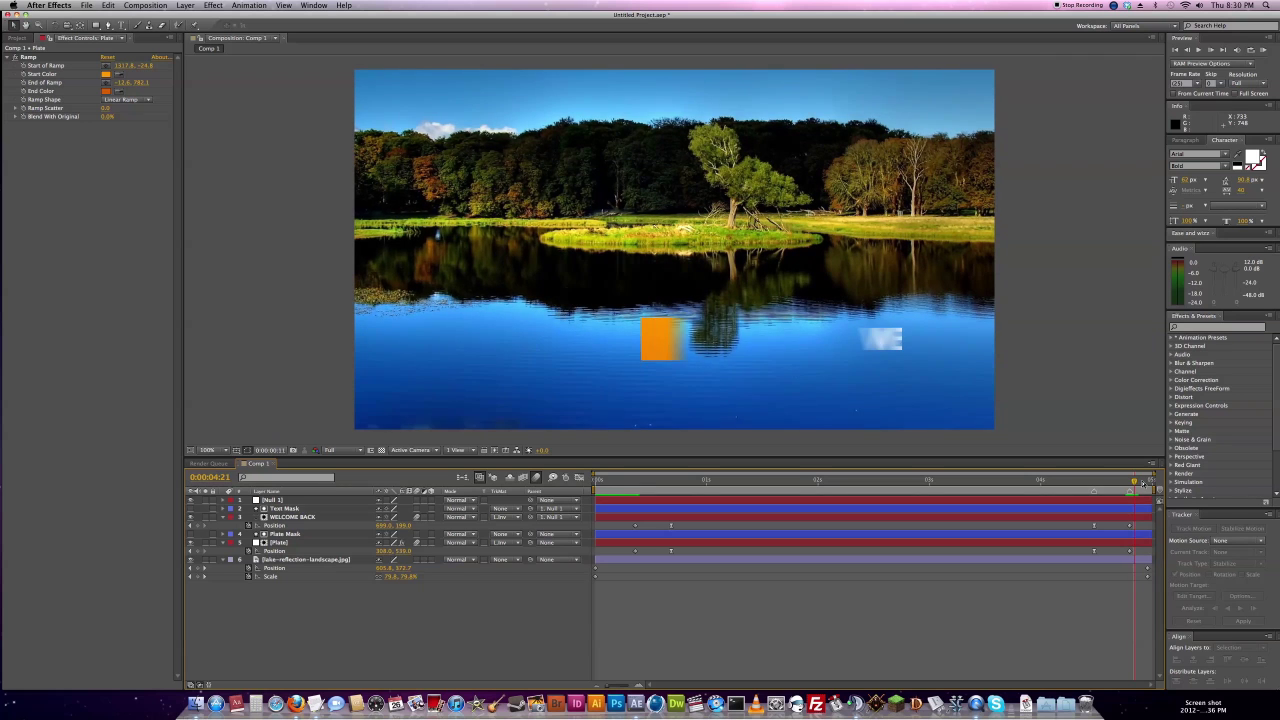